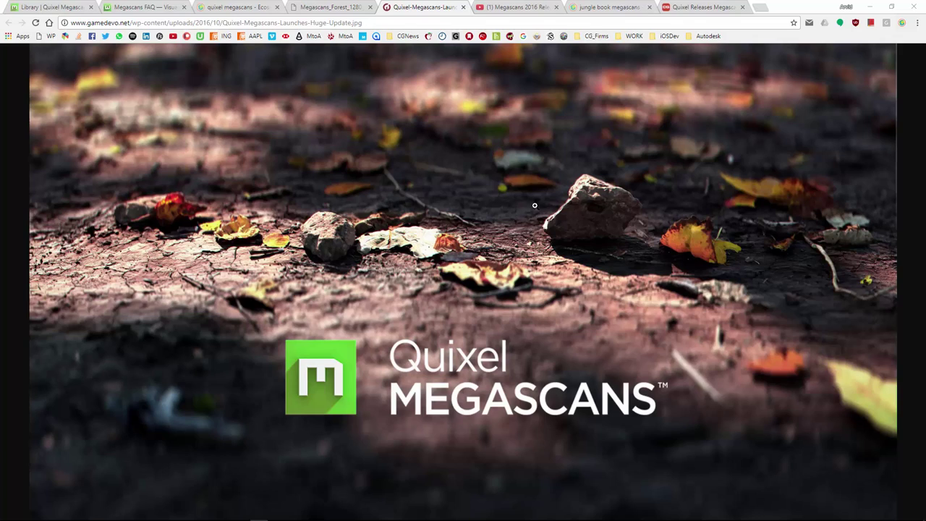
# Review the CGSociety article on the Megascans release, plus the open Megascans forest and launch images
pyautogui.click(599, 10)
pyautogui.click(695, 9)
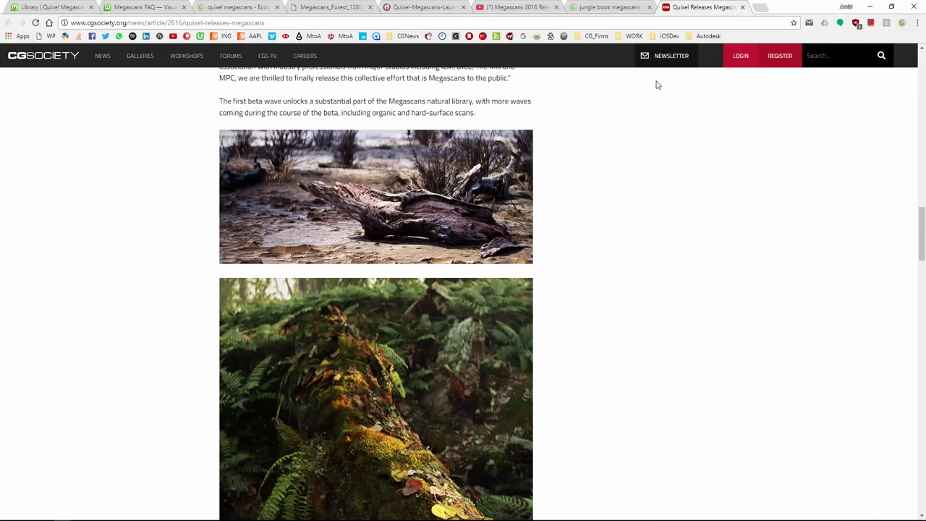
pyautogui.scroll(-3, 464, 277)
pyautogui.scroll(1, 470, 276)
pyautogui.scroll(-8, 466, 281)
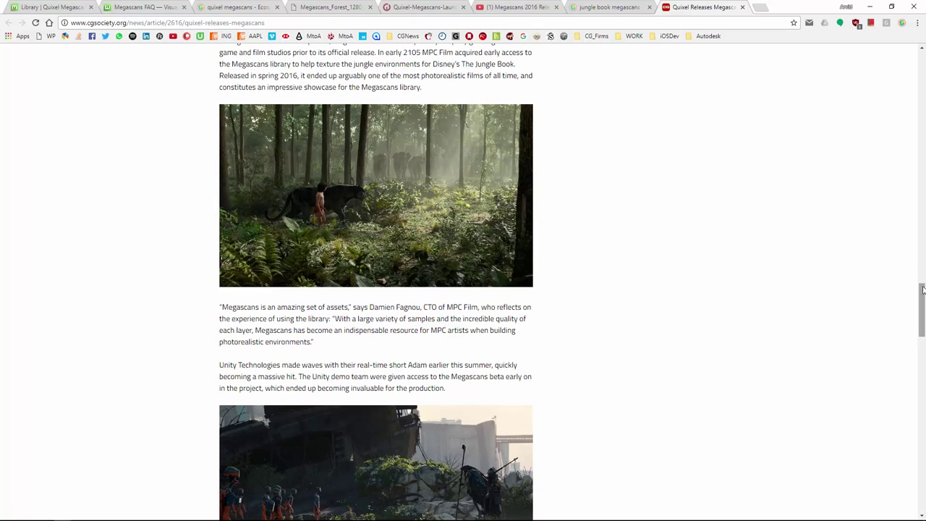
pyautogui.moveTo(920, 298); pyautogui.dragTo(919, 115)
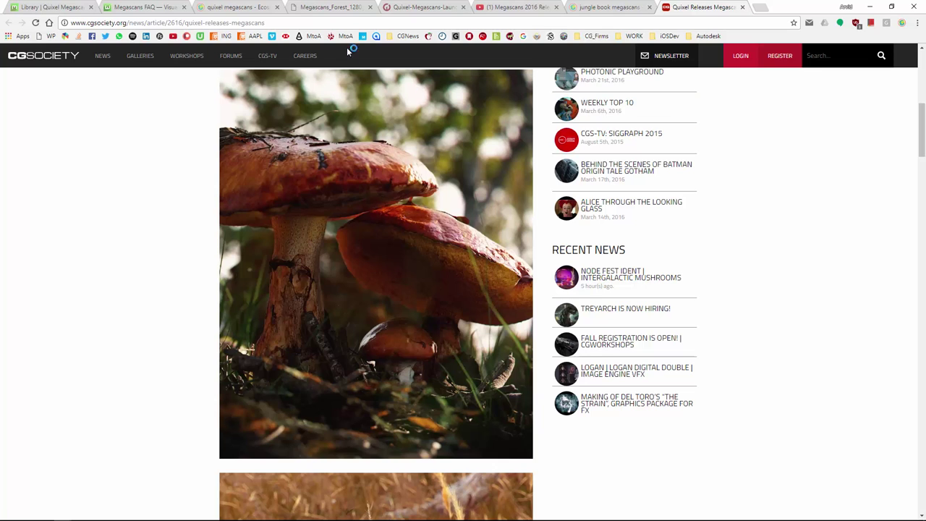
pyautogui.click(348, 9)
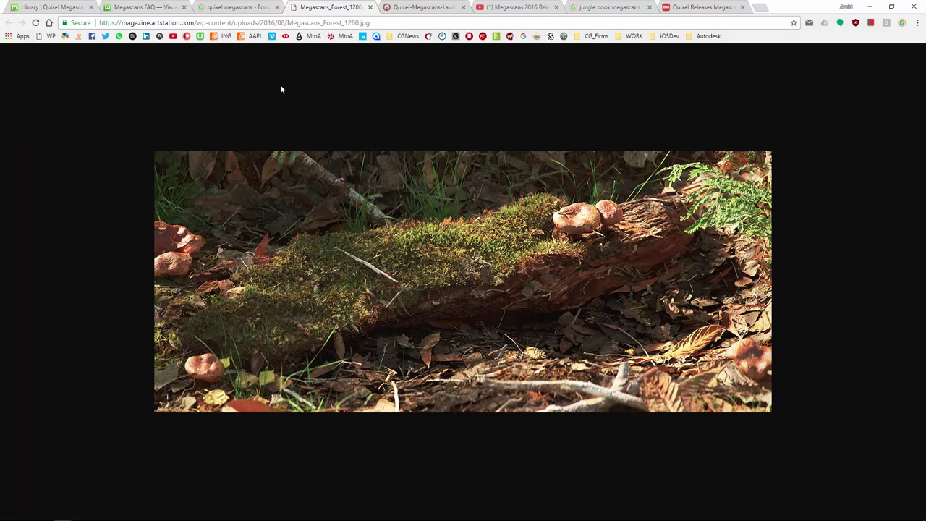
pyautogui.click(406, 11)
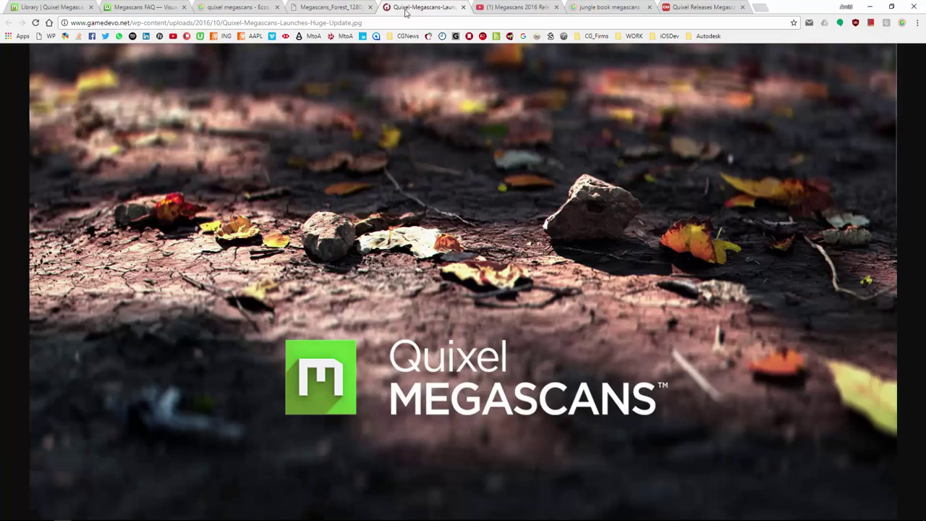
# Skim the Megascans 2016 Release Trailer, pausing it and skipping back to the download customization options at 0:12
pyautogui.click(502, 9)
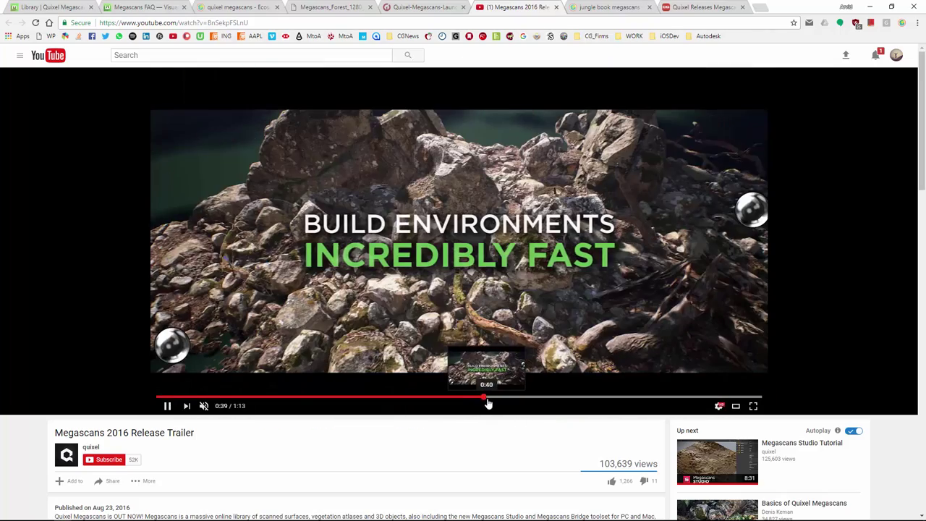
pyautogui.click(554, 398)
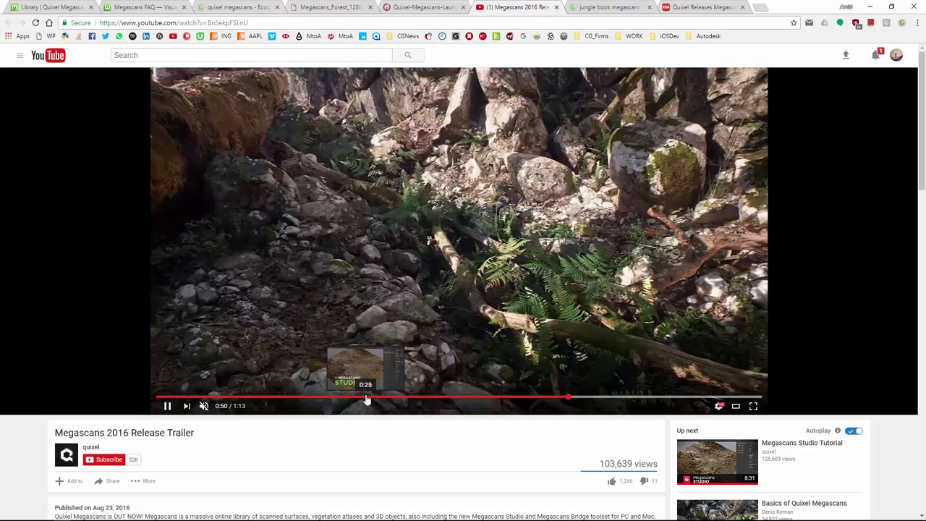
pyautogui.click(368, 398)
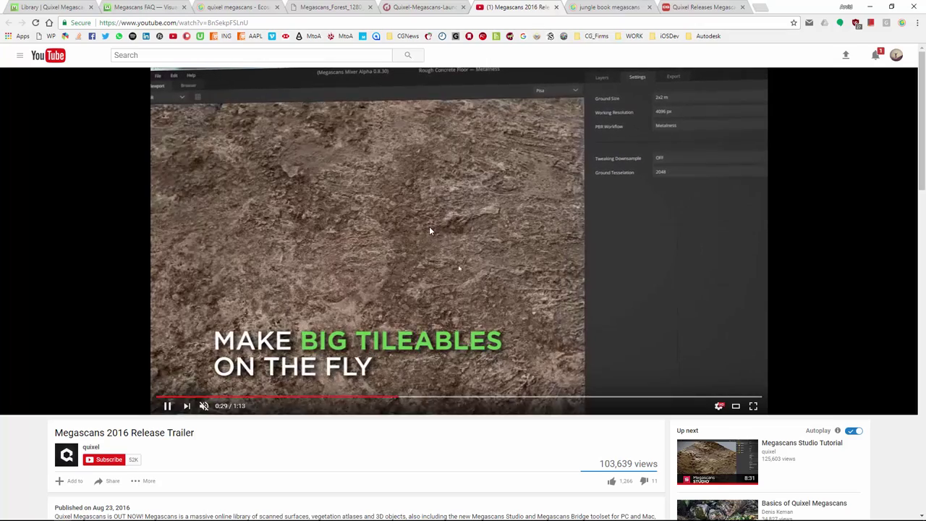
pyautogui.click(429, 232)
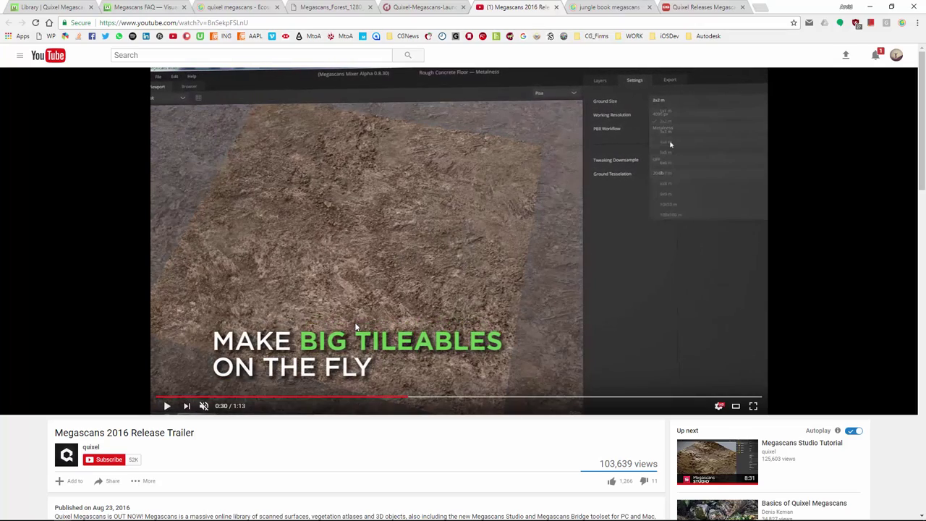
pyautogui.click(427, 399)
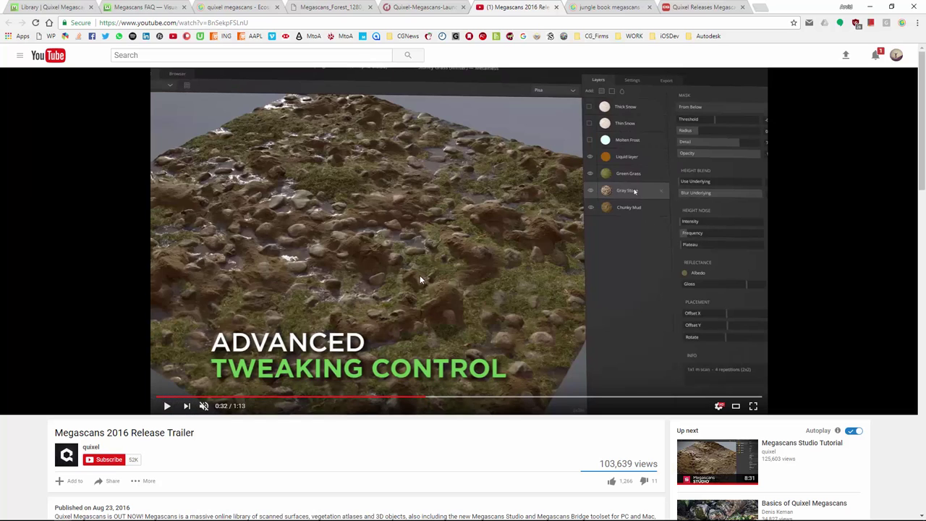
pyautogui.click(255, 397)
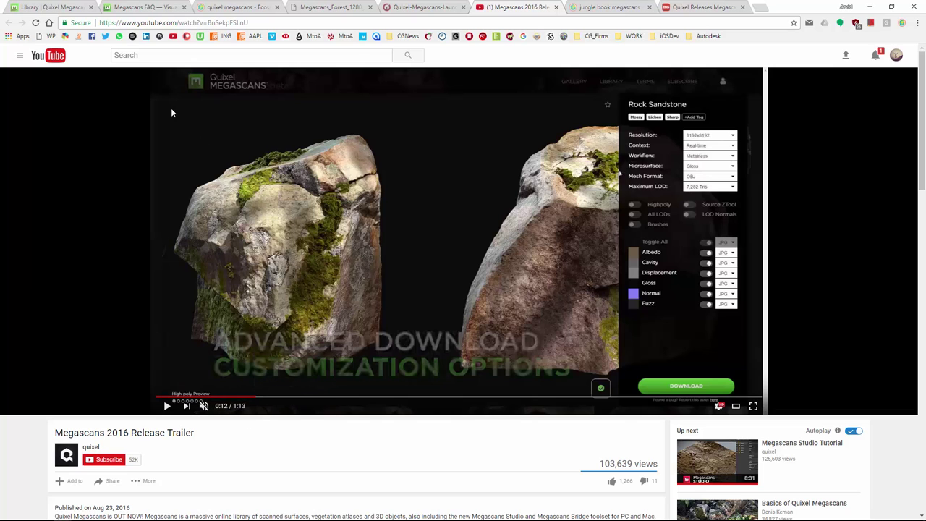
# Open the Packs section of the Megascans library and look through the available asset packs
pyautogui.click(52, 7)
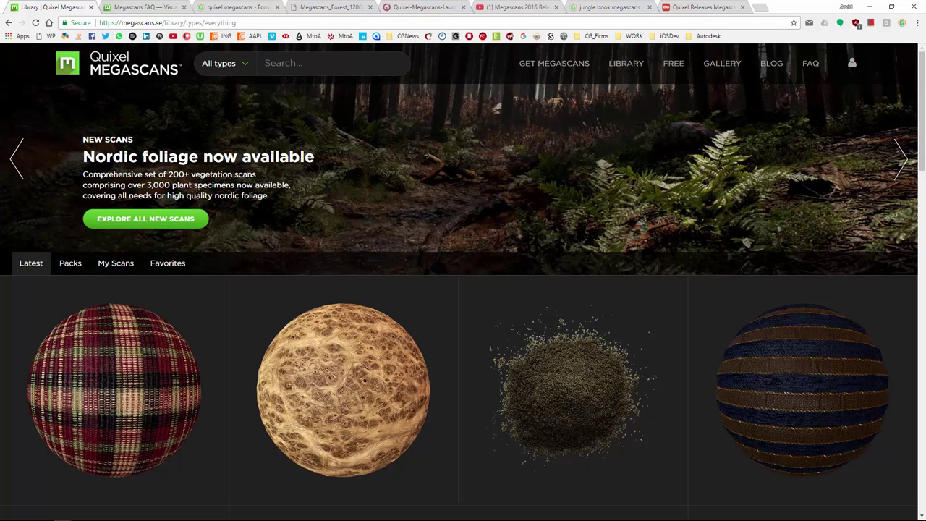
pyautogui.click(70, 264)
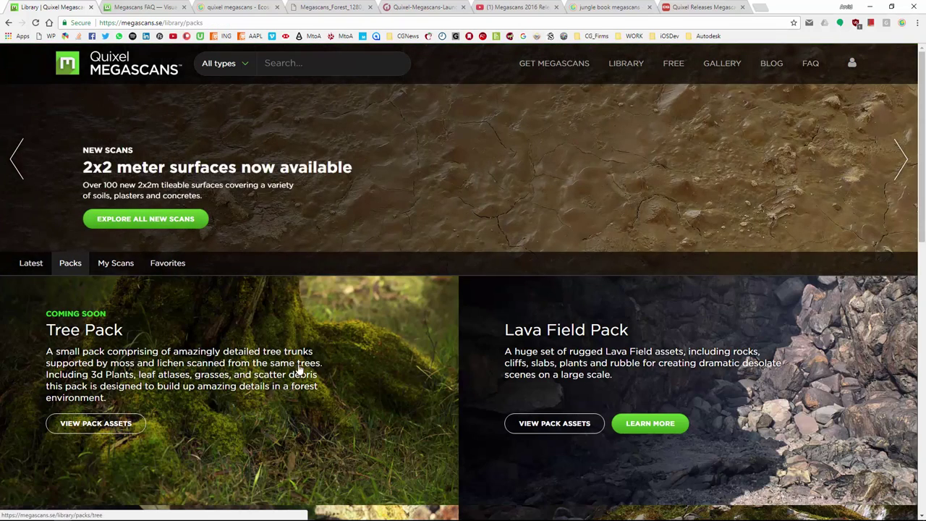
pyautogui.scroll(-2, 285, 365)
pyautogui.scroll(-3, 582, 265)
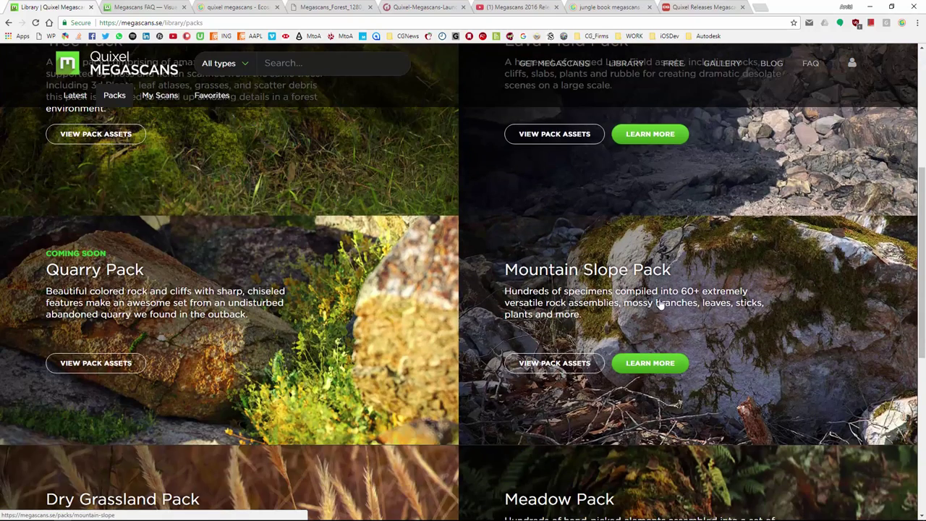
pyautogui.scroll(-3, 623, 230)
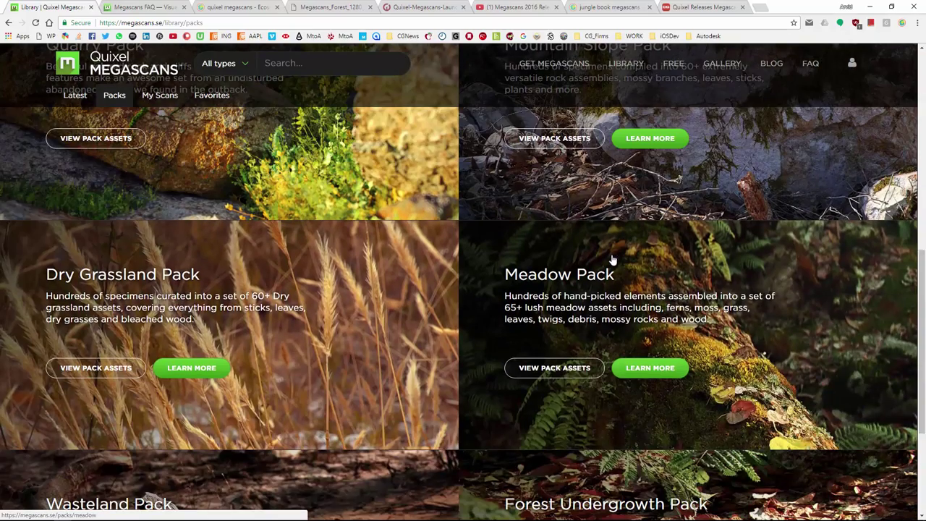
pyautogui.scroll(-3, 427, 250)
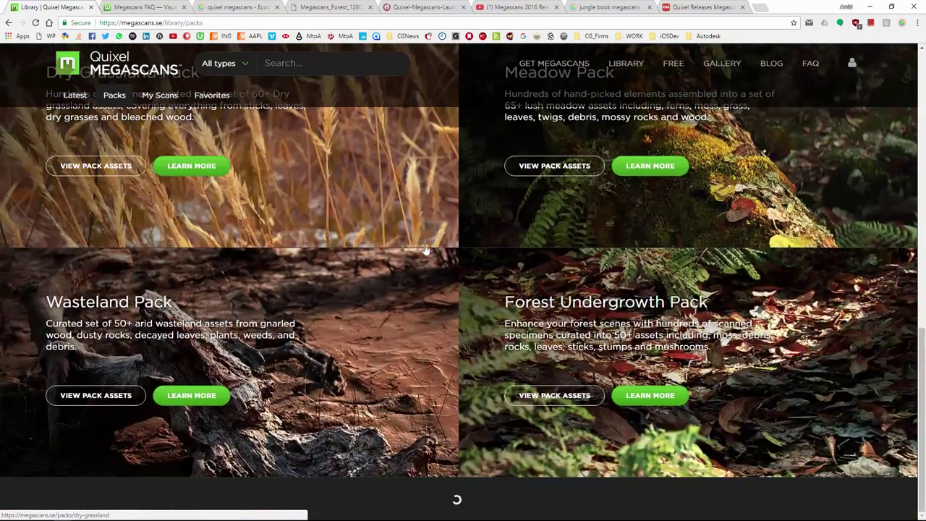
pyautogui.scroll(4, 427, 250)
pyautogui.scroll(6, 416, 246)
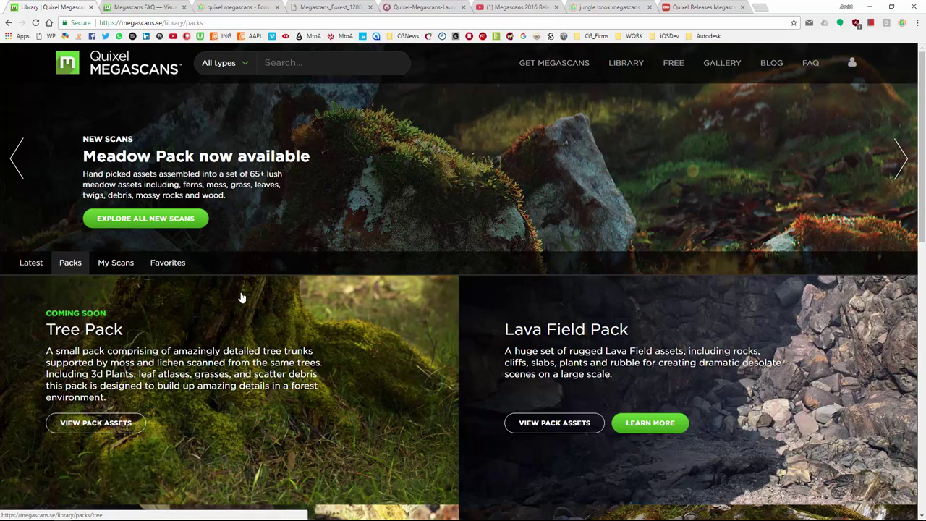
# Return to the latest scans, filter them by the suggested Gravel category and browse the matching scans
pyautogui.click(33, 263)
pyautogui.click(311, 63)
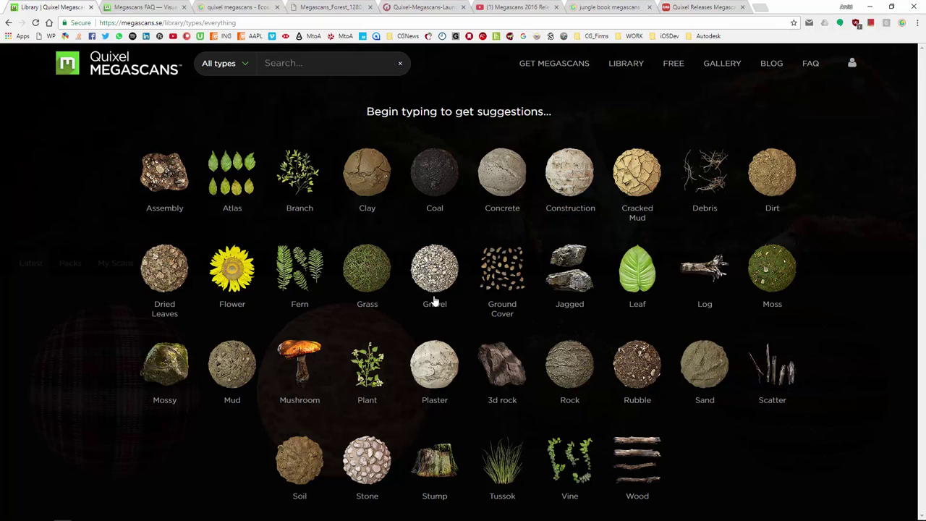
pyautogui.click(436, 266)
pyautogui.scroll(-9, 380, 354)
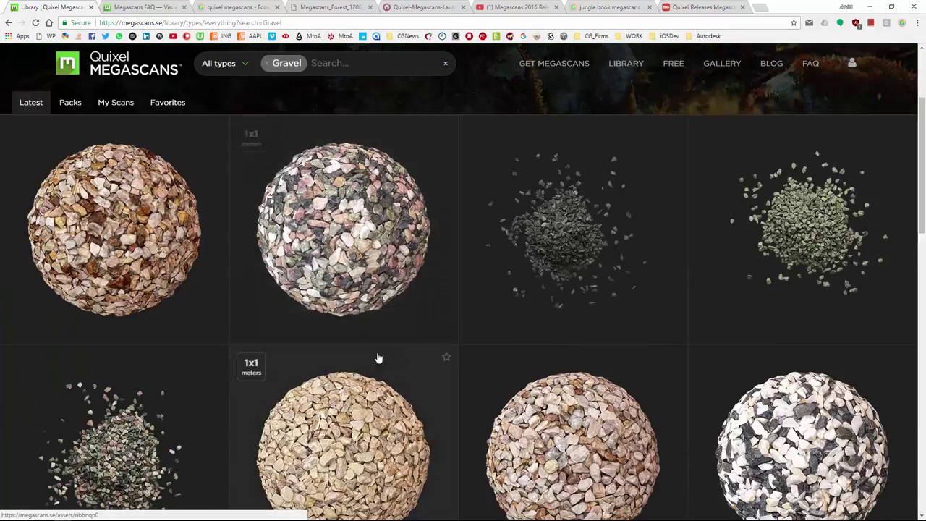
pyautogui.scroll(-10, 383, 353)
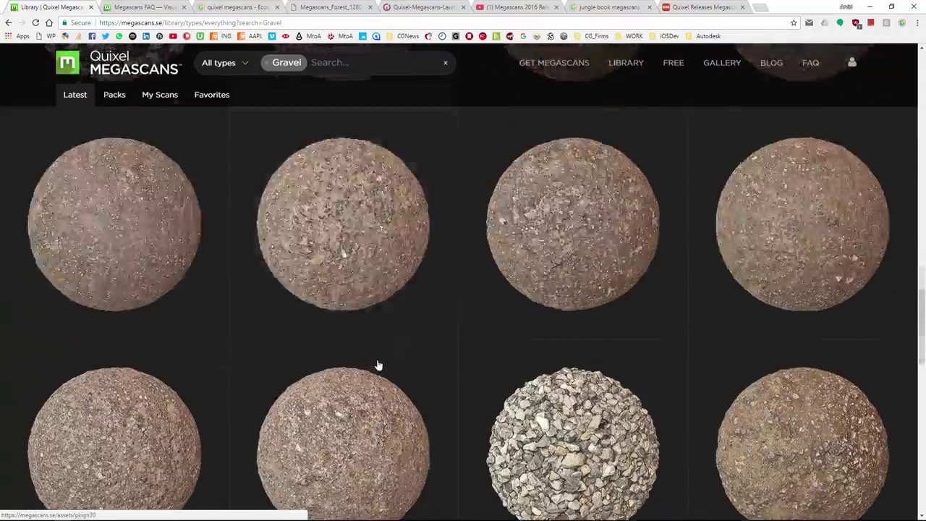
pyautogui.scroll(20, 381, 347)
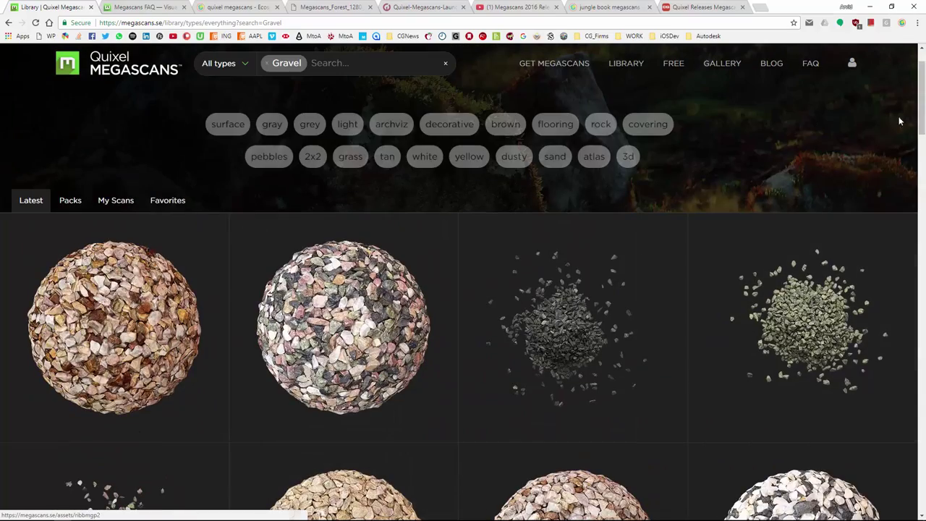
pyautogui.scroll(1, 921, 85)
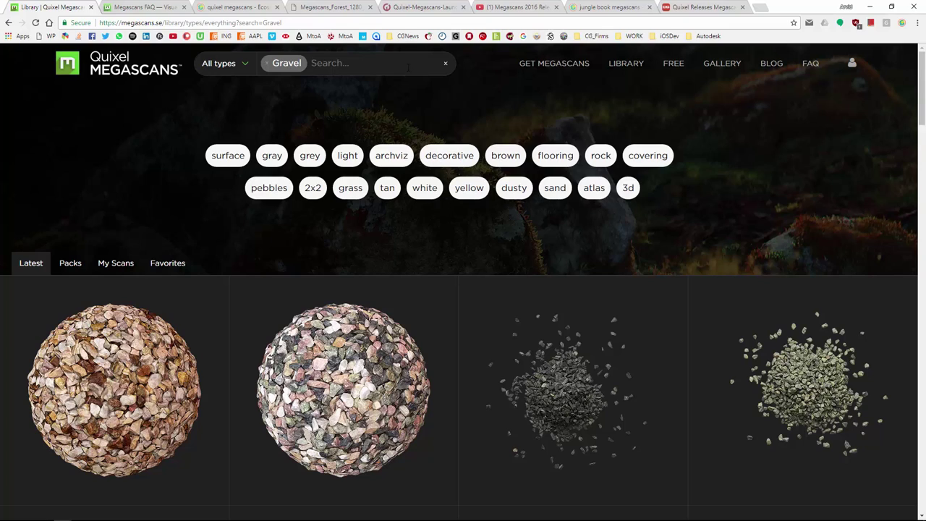
# Replace the Gravel filter with the suggested 3d rock category and browse the matching scans
pyautogui.click(267, 64)
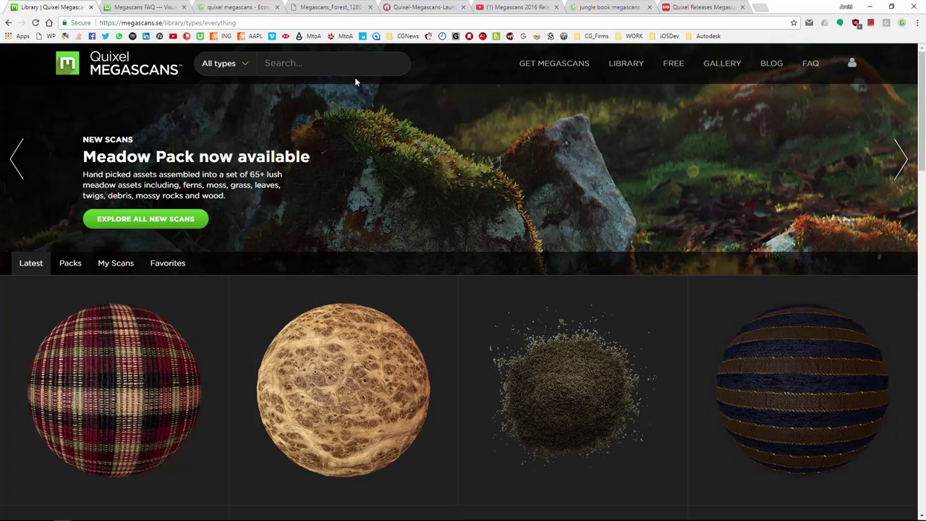
pyautogui.click(325, 64)
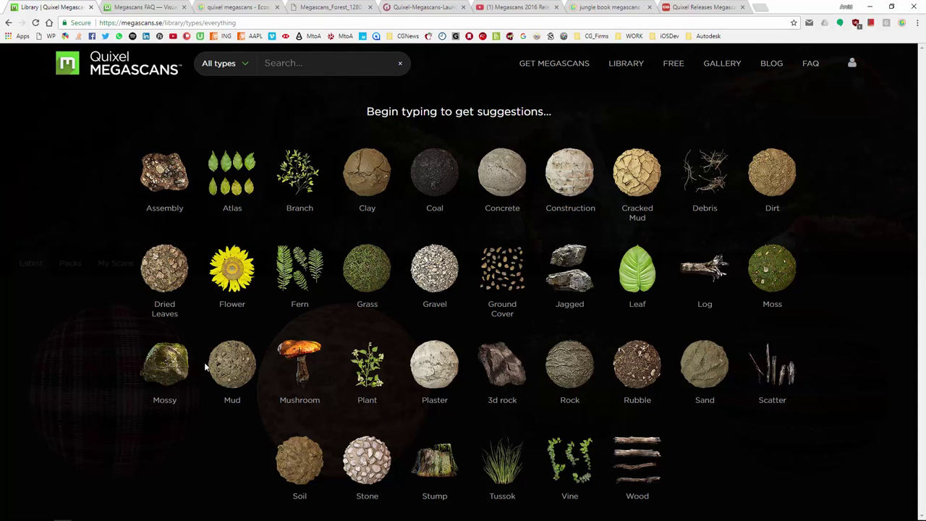
pyautogui.click(509, 364)
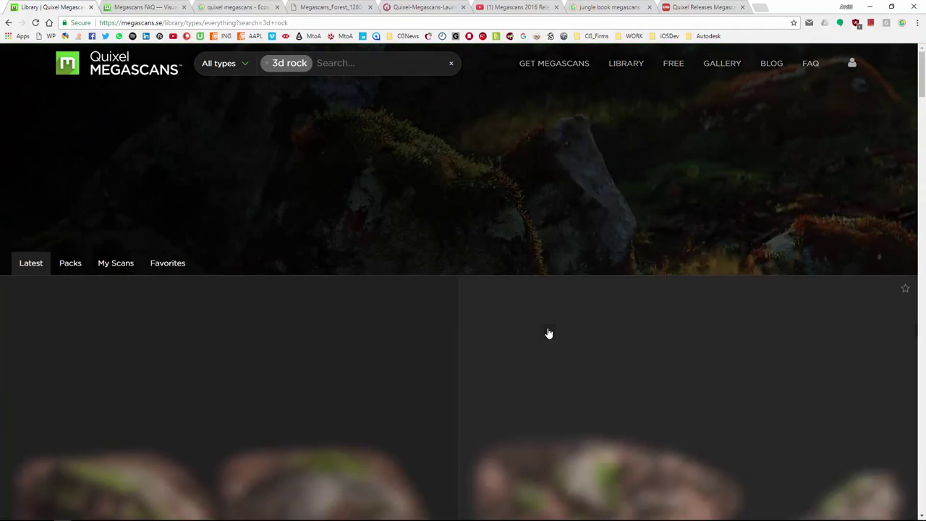
pyautogui.scroll(-4, 547, 333)
pyautogui.scroll(-6, 334, 304)
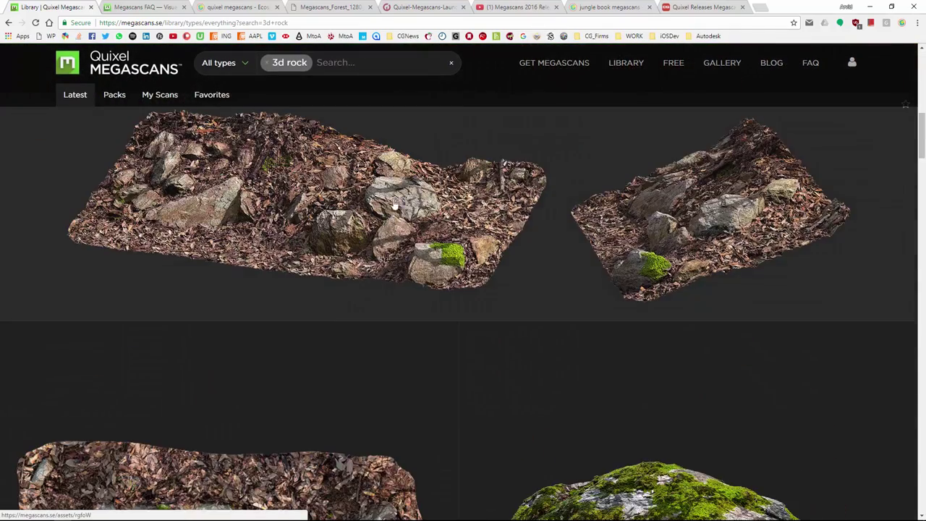
# Open the mossy, leaf-covered Rock Granite assembly, check its LOD 0 preview and close the asset page
pyautogui.click(392, 205)
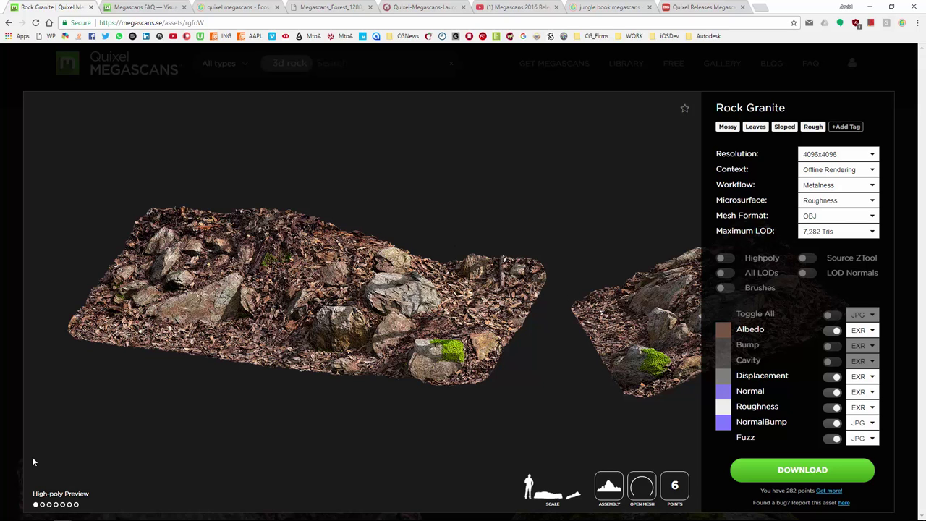
pyautogui.click(49, 504)
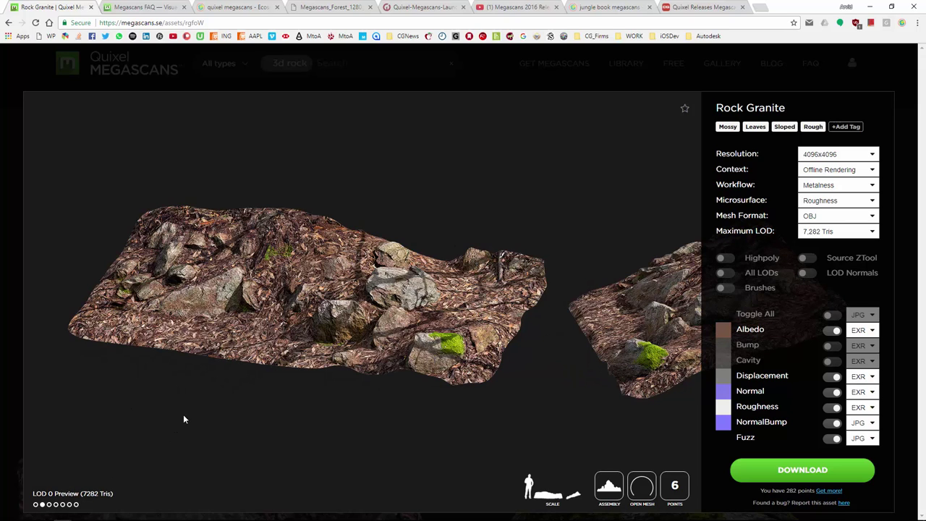
pyautogui.click(192, 410)
pyautogui.click(193, 407)
pyautogui.click(193, 408)
pyautogui.click(900, 80)
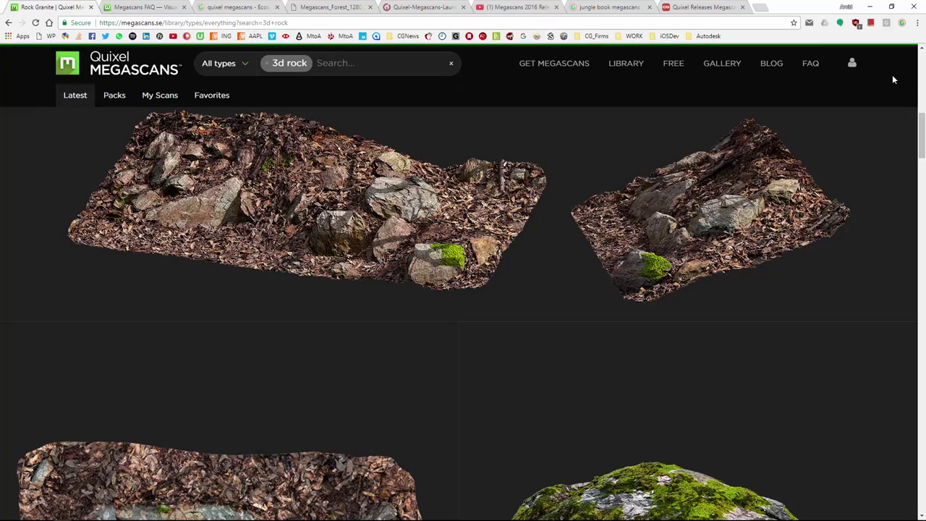
# Remove the 3d rock filter, limit the library to the 3D asset type and browse the listed scans
pyautogui.scroll(-2, 448, 217)
pyautogui.scroll(3, 371, 228)
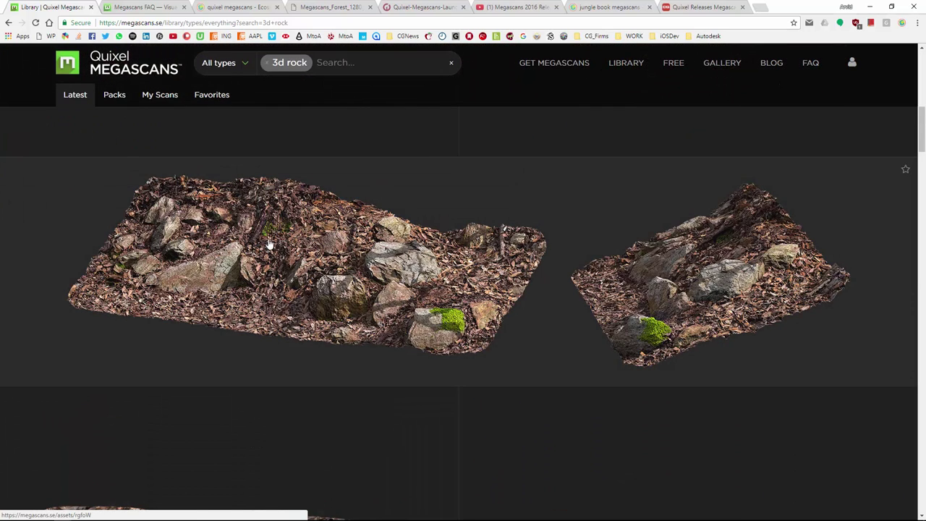
pyautogui.click(267, 66)
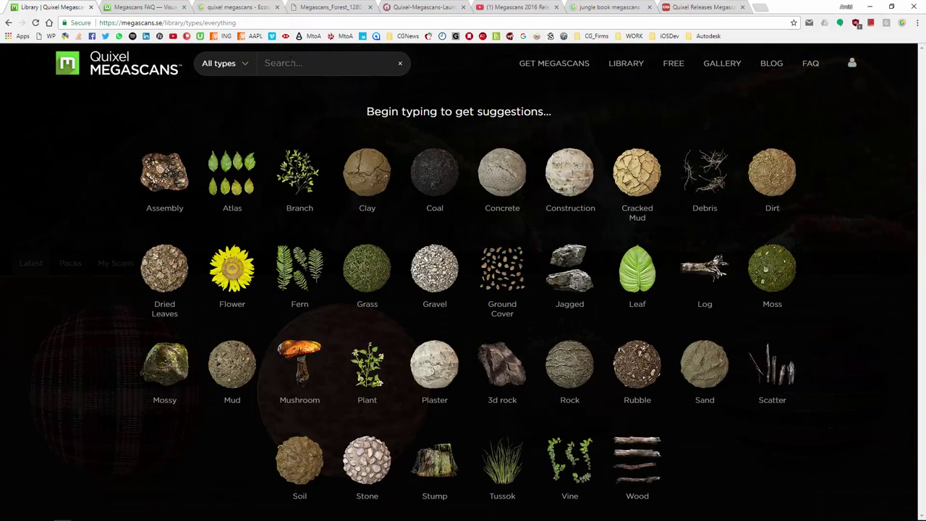
pyautogui.click(237, 65)
pyautogui.click(229, 155)
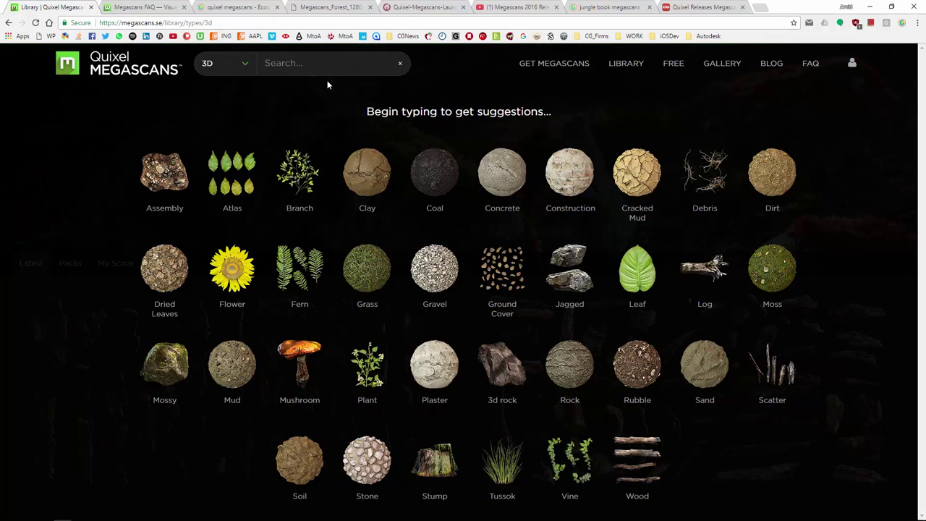
pyautogui.click(402, 64)
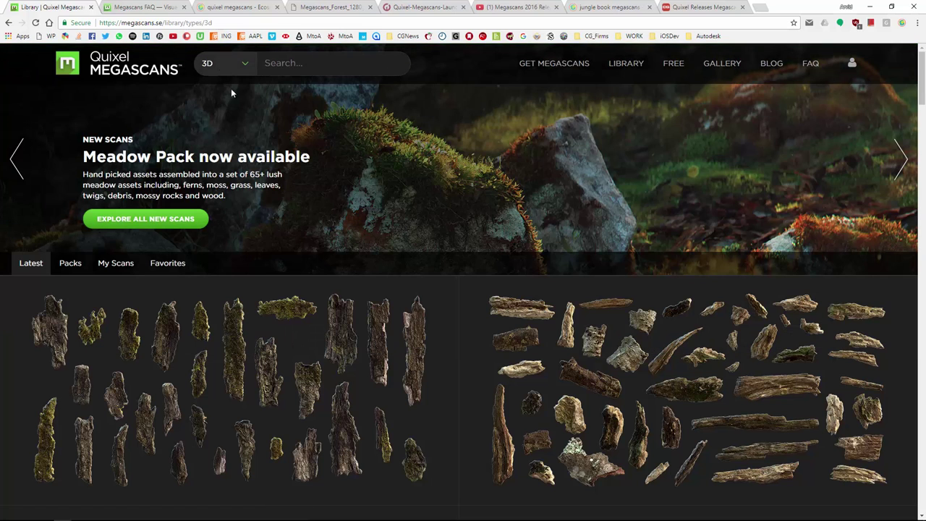
pyautogui.scroll(-6, 326, 268)
pyautogui.scroll(-10, 340, 337)
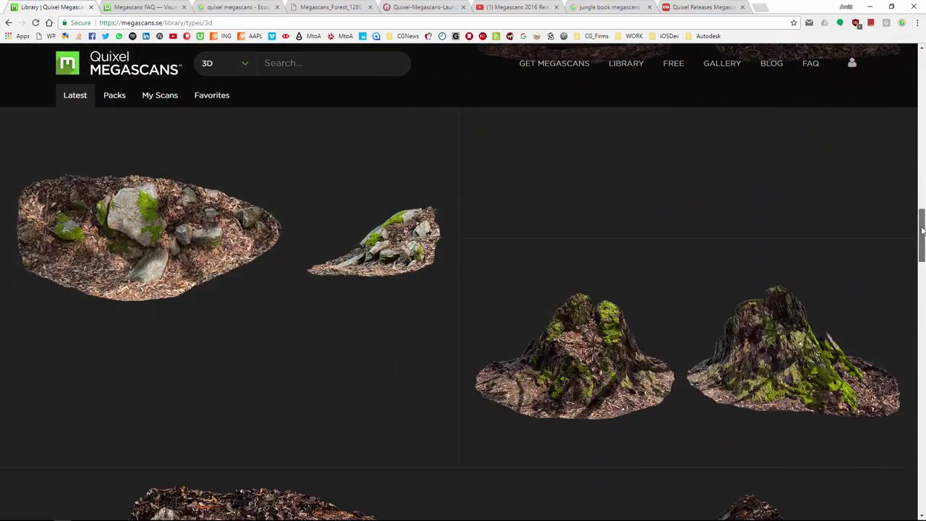
pyautogui.moveTo(922, 238); pyautogui.dragTo(918, 215)
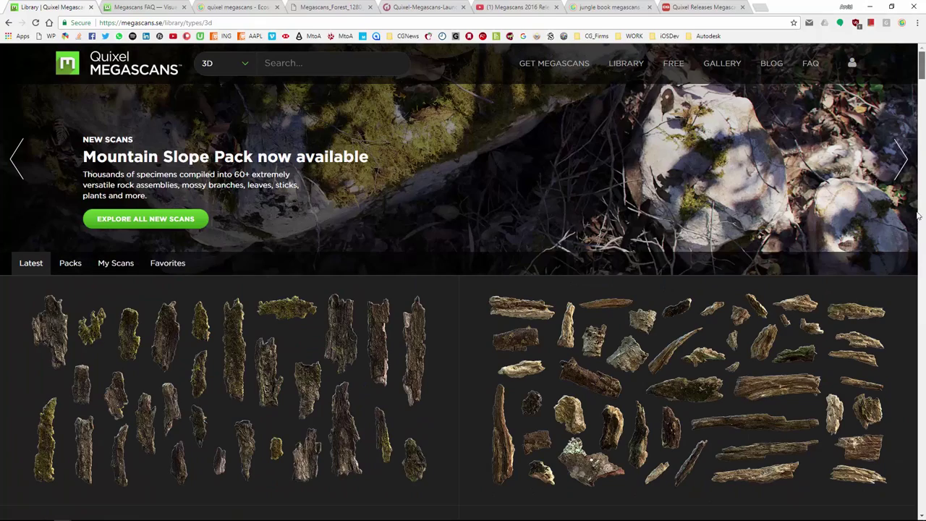
# Switch the library's asset type to Surfaces and browse the latest surface scans
pyautogui.click(249, 64)
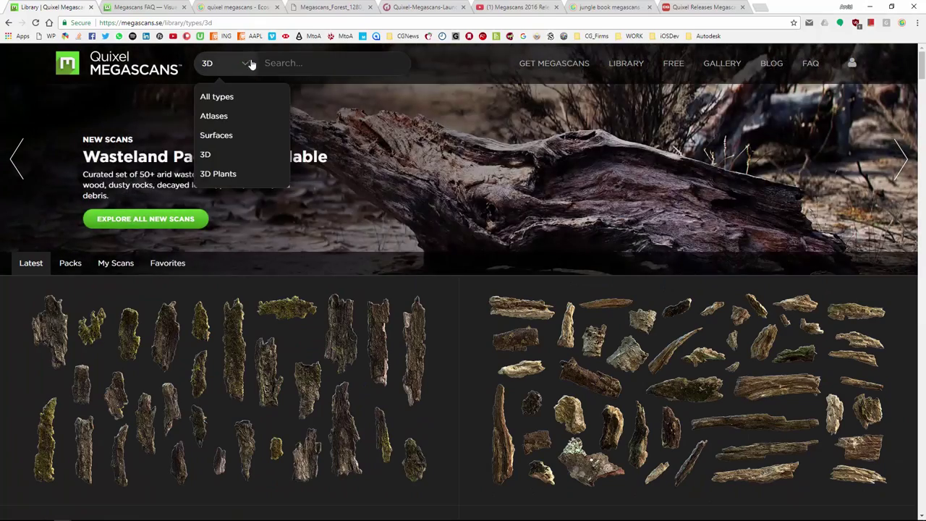
pyautogui.click(234, 136)
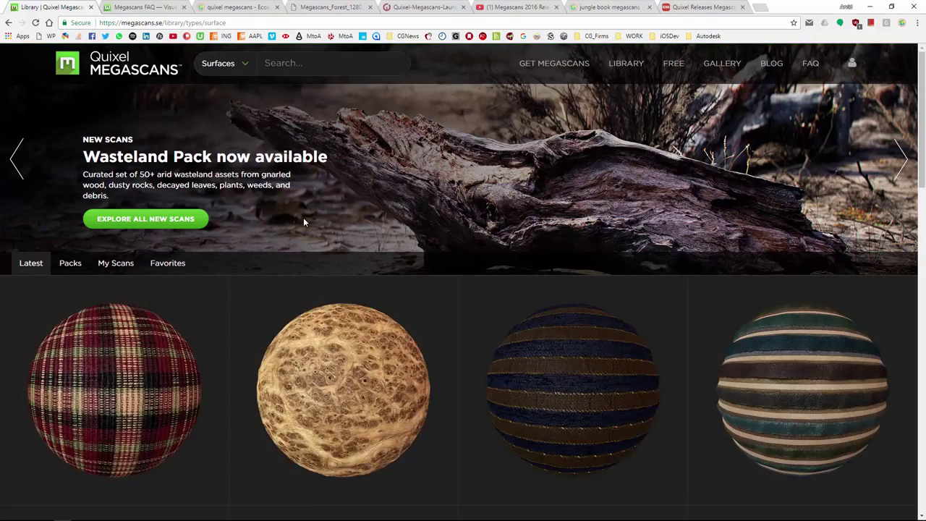
pyautogui.scroll(-2, 314, 267)
pyautogui.scroll(2, 263, 345)
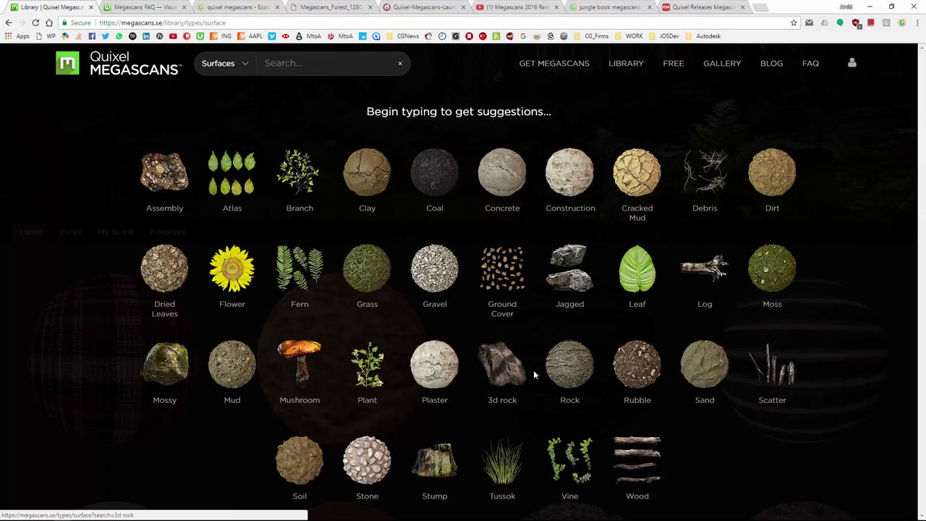
# Filter the surfaces by the suggested Sand category and browse the listed scans
pyautogui.click(707, 368)
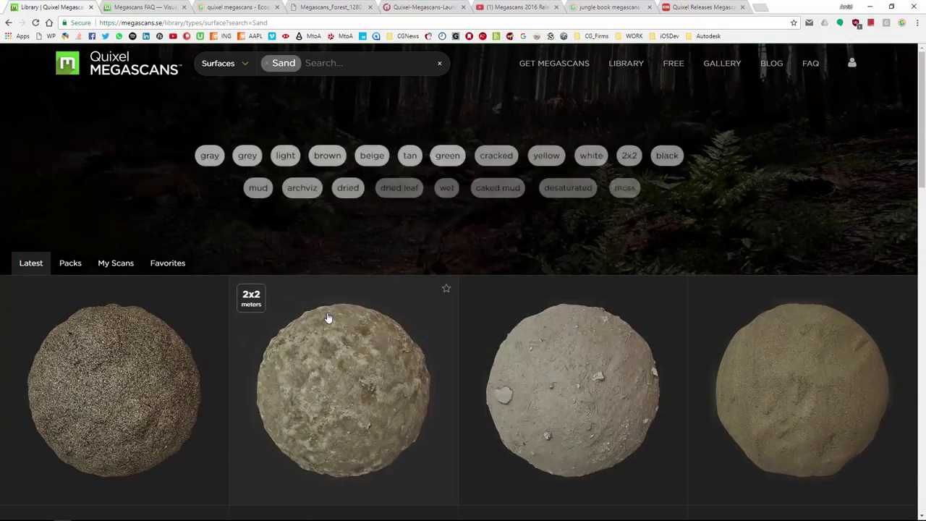
pyautogui.scroll(-10, 328, 318)
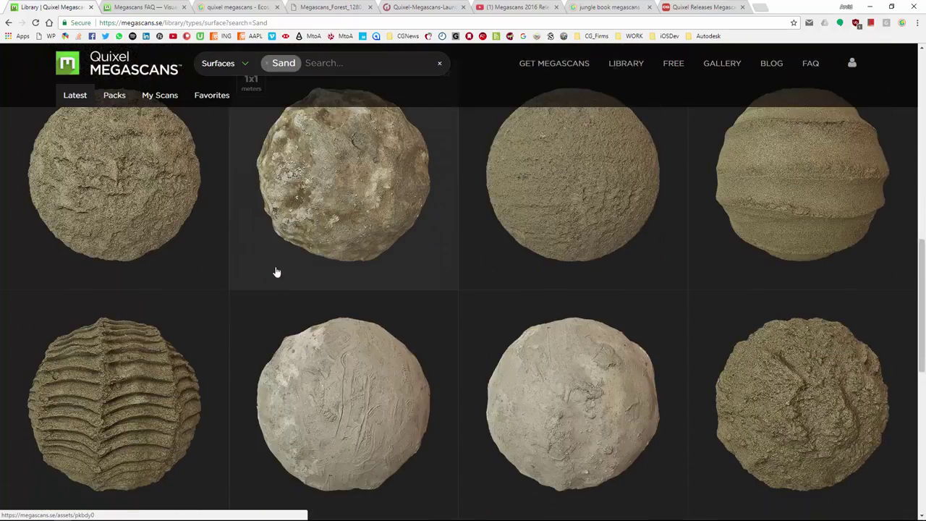
pyautogui.scroll(-3, 268, 275)
pyautogui.scroll(-3, 268, 278)
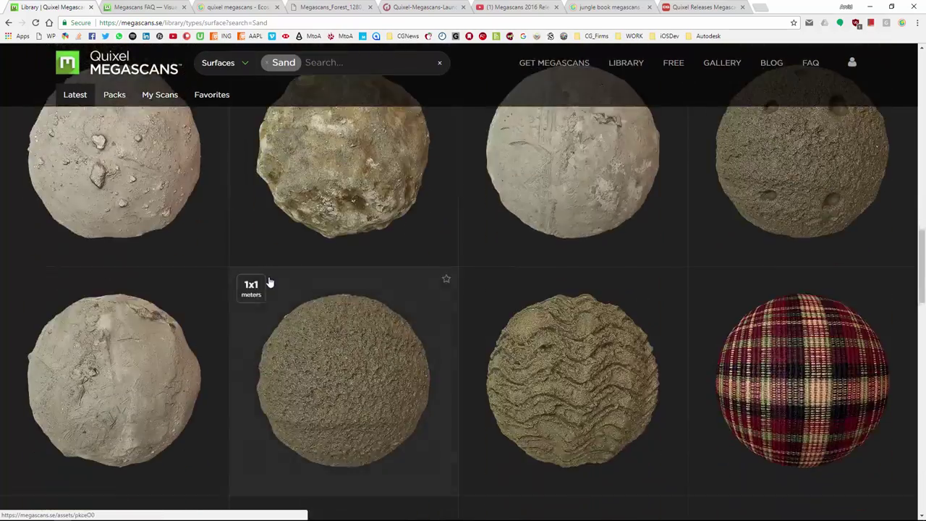
pyautogui.scroll(-3, 269, 282)
pyautogui.scroll(-4, 260, 285)
pyautogui.scroll(4, 250, 283)
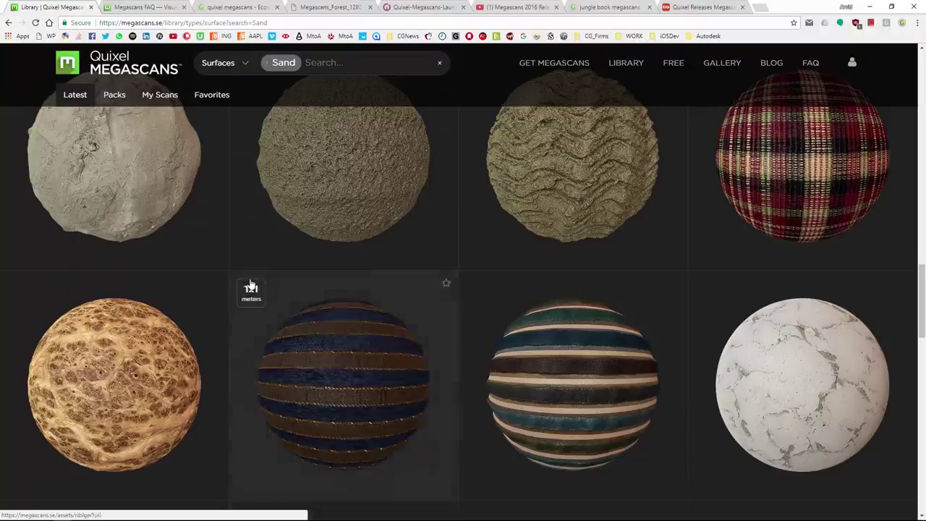
pyautogui.scroll(-8, 257, 271)
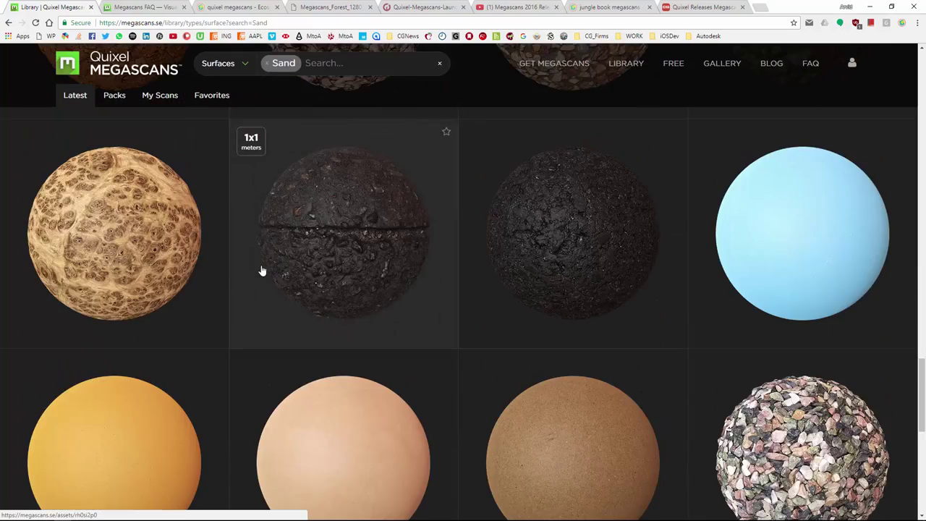
pyautogui.scroll(-3, 492, 295)
pyautogui.scroll(-4, 239, 225)
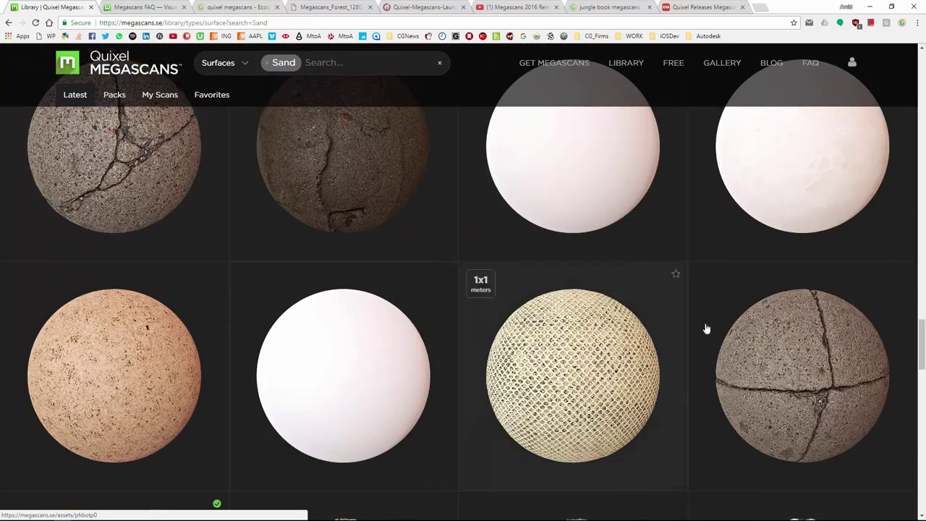
pyautogui.moveTo(910, 325); pyautogui.dragTo(913, 50)
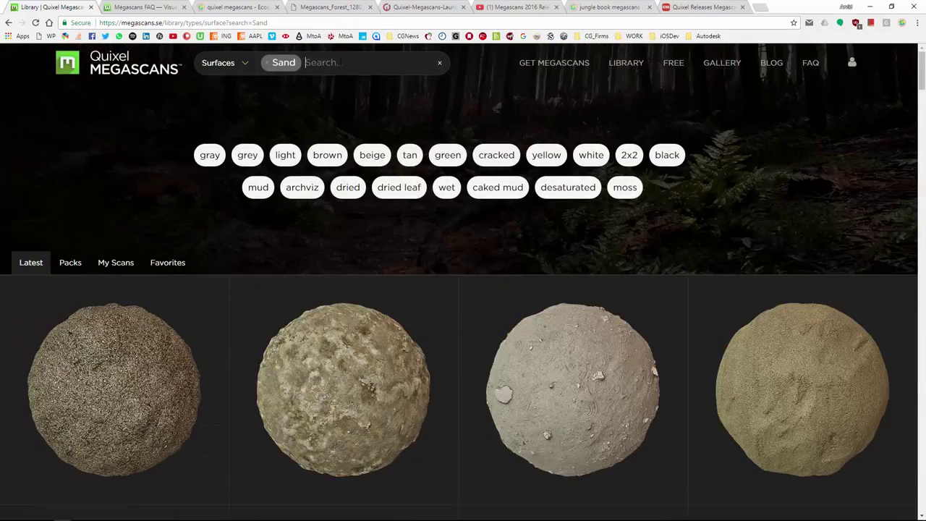
# Replace the Sand filter with the suggested Construction category and browse the listed surfaces
pyautogui.click(266, 63)
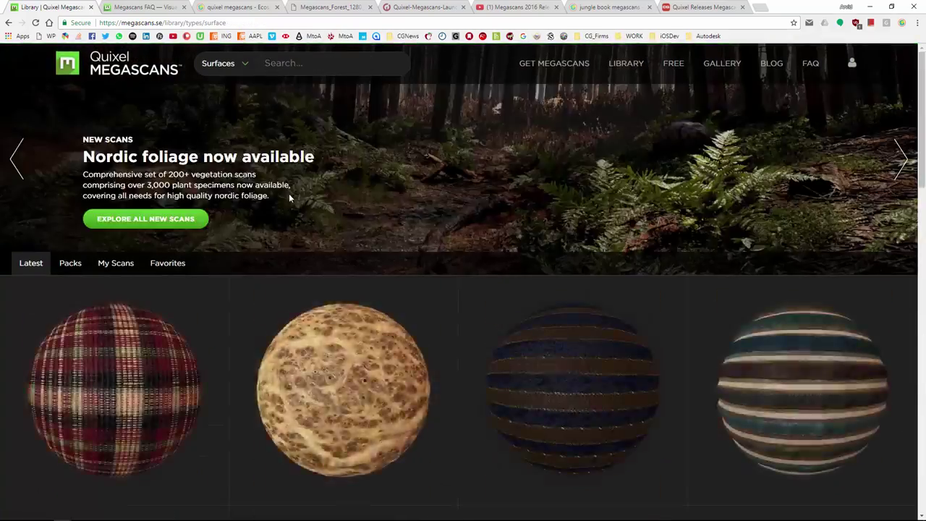
pyautogui.click(289, 63)
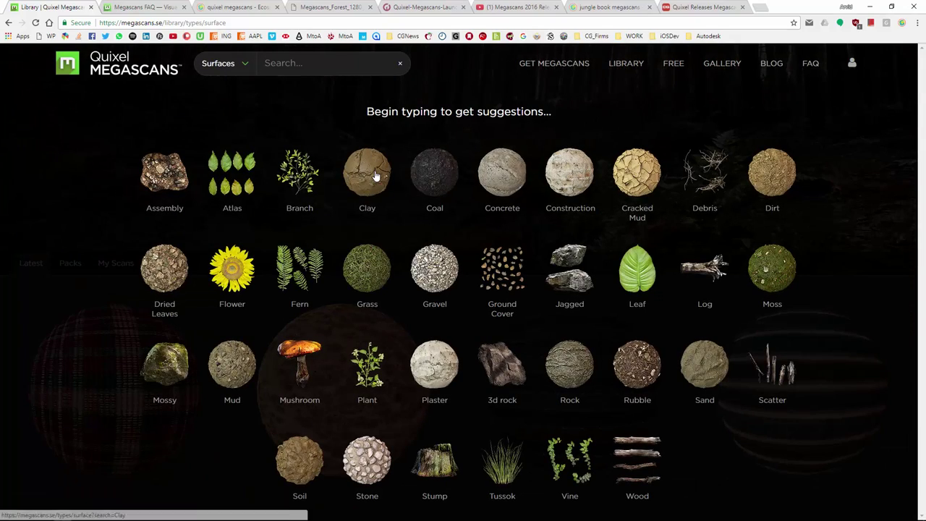
pyautogui.click(563, 179)
pyautogui.scroll(-4, 219, 294)
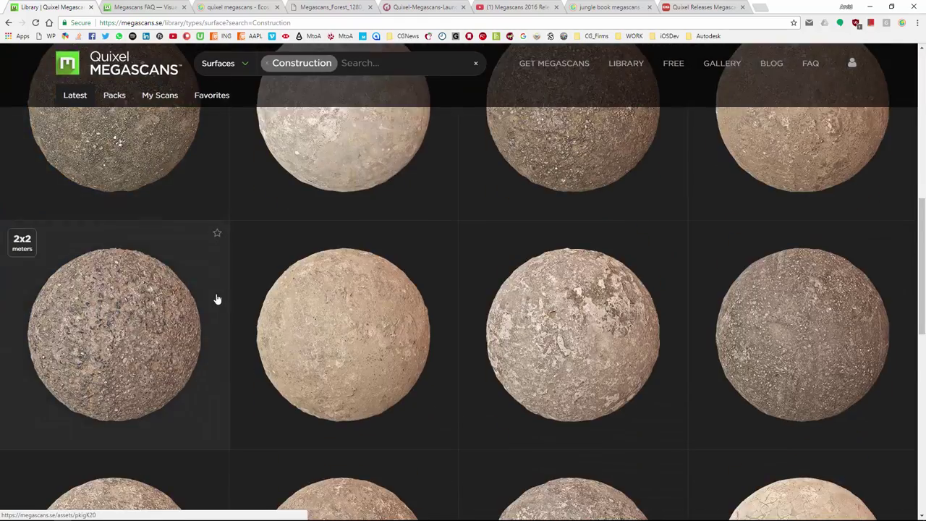
pyautogui.scroll(-10, 217, 299)
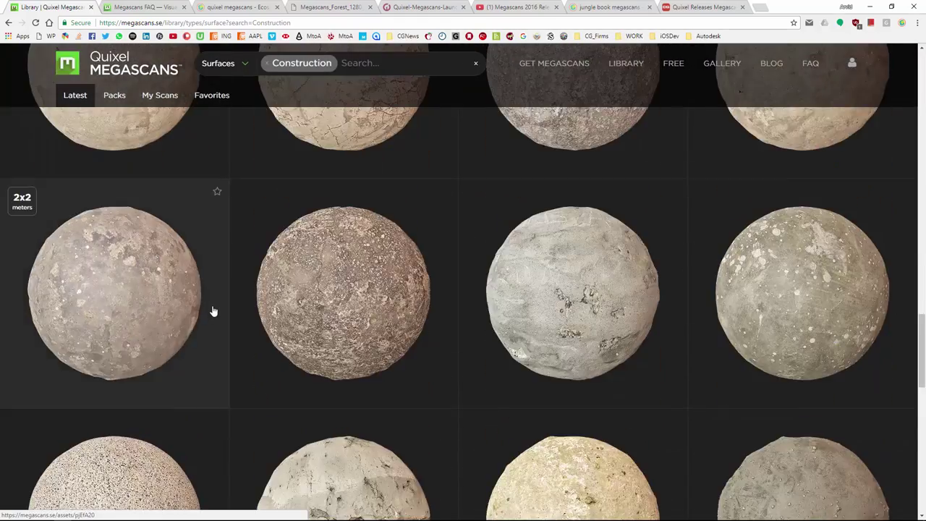
pyautogui.scroll(-3, 212, 311)
# Open the cracked Construction Plaster scan and compare its Clay, Tiled and Preview images
pyautogui.click(319, 253)
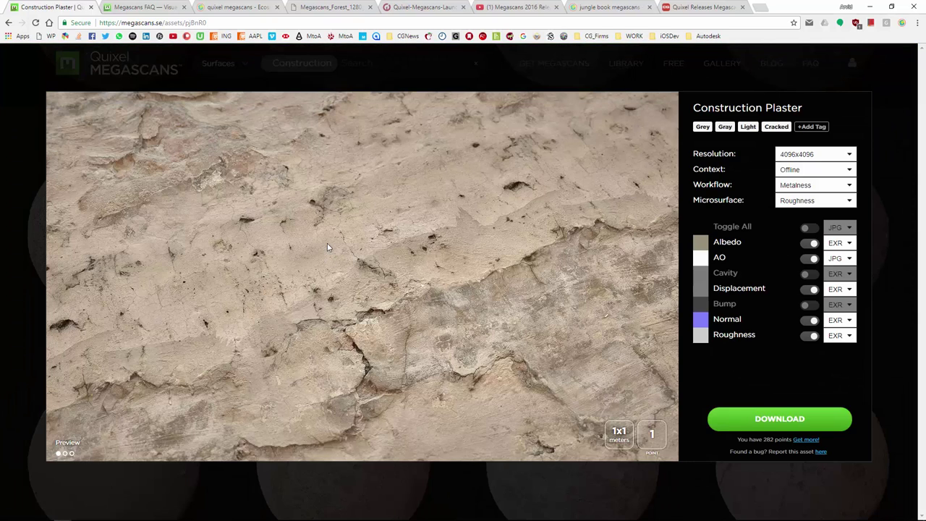
pyautogui.click(65, 453)
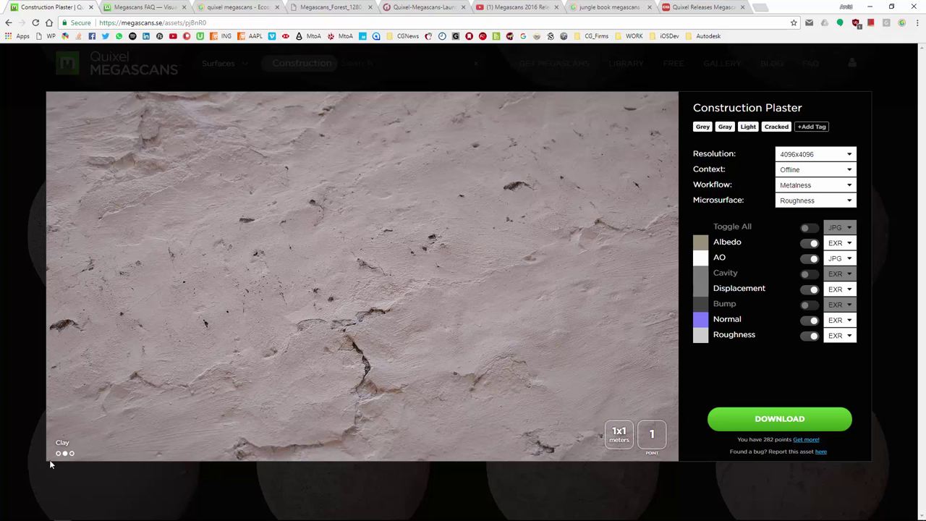
pyautogui.click(72, 454)
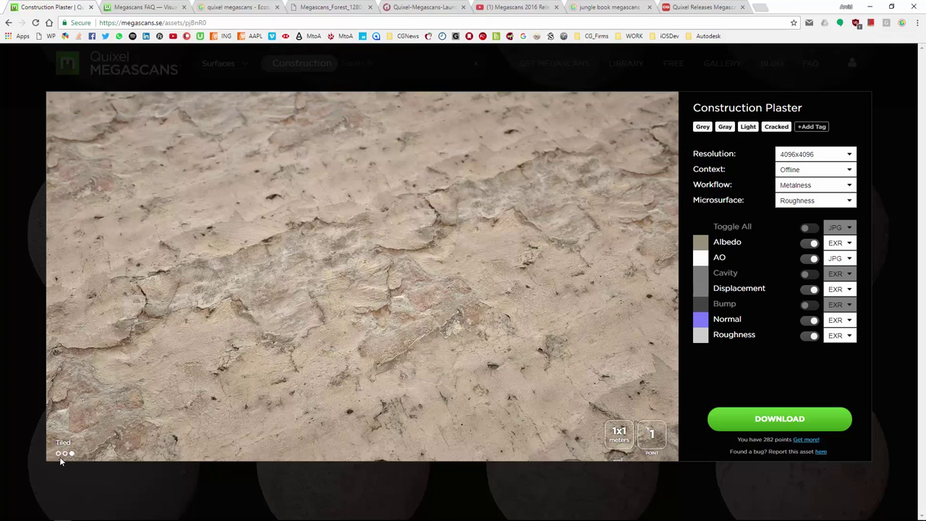
pyautogui.click(58, 453)
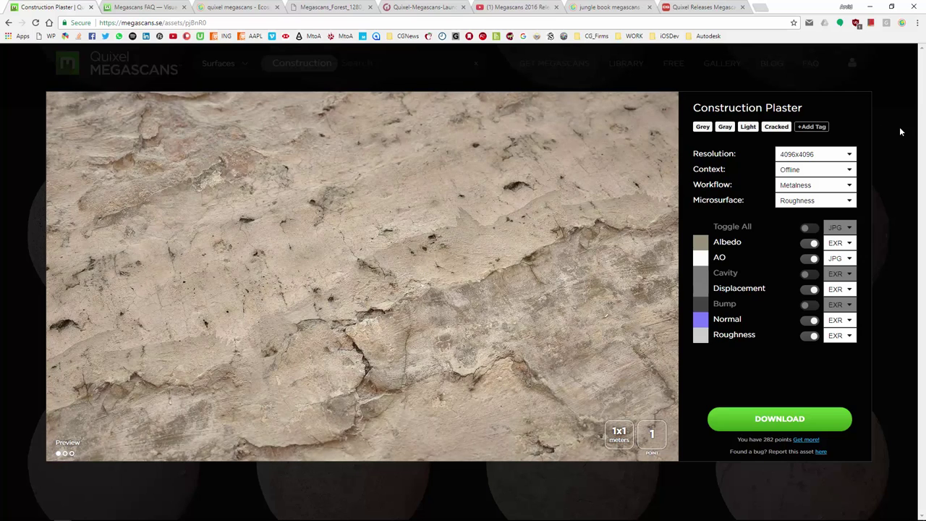
# Review the resolution, context, workflow and microsurface options offered for downloading the Construction Plaster scan
pyautogui.click(823, 154)
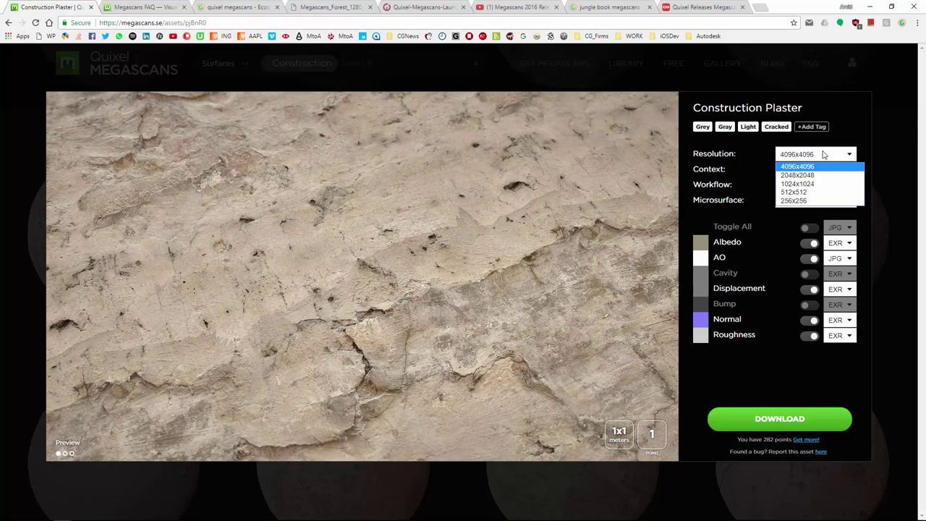
pyautogui.click(815, 154)
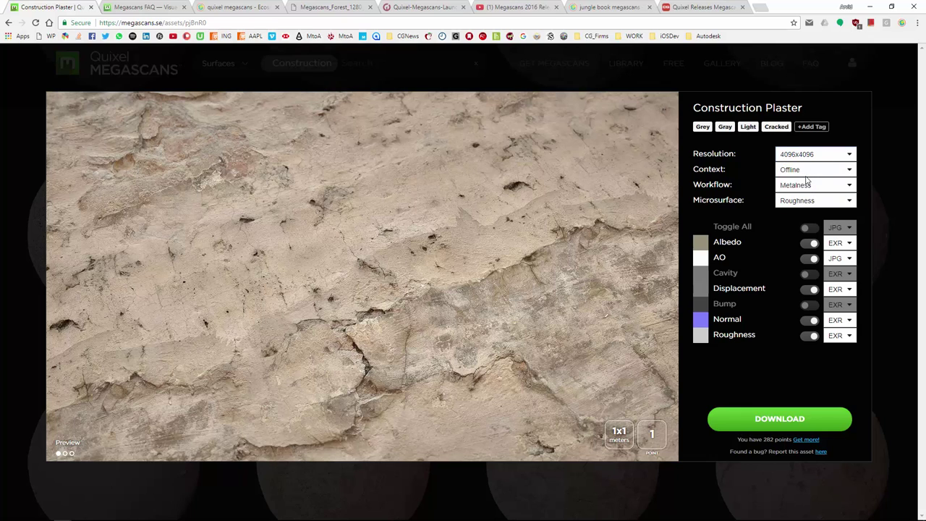
pyautogui.click(807, 170)
pyautogui.click(807, 177)
pyautogui.click(818, 187)
pyautogui.click(820, 188)
pyautogui.click(804, 188)
pyautogui.click(808, 186)
pyautogui.click(808, 203)
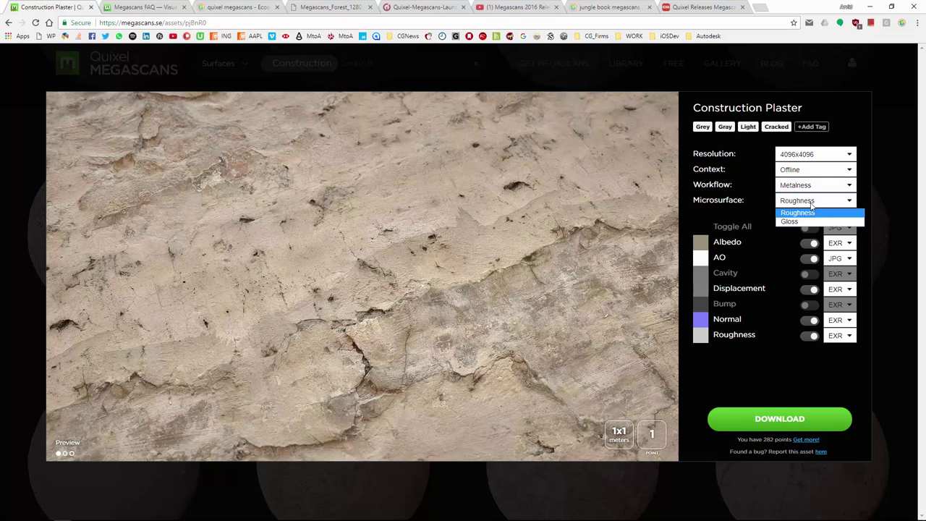
pyautogui.click(811, 204)
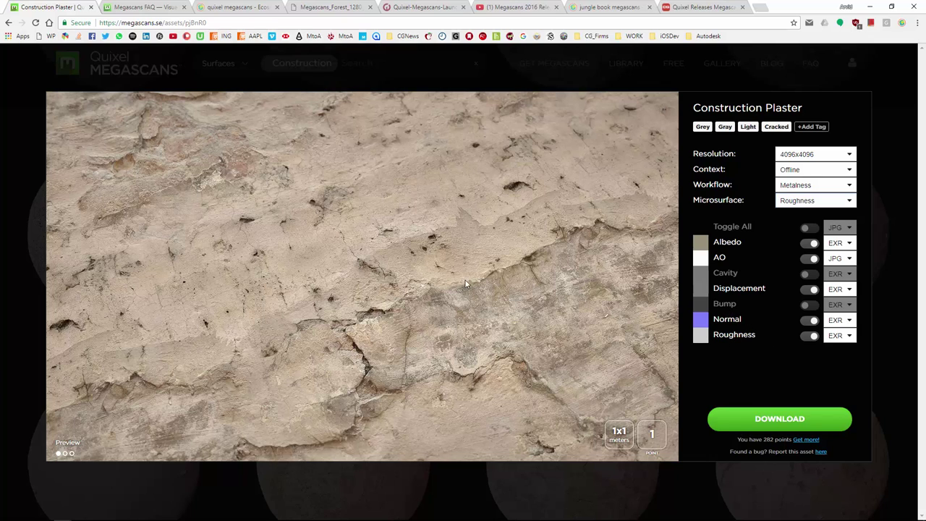
# Include all texture maps, with Bump and Cavity, in EXR format, download the Construction Plaster scan and close its page
pyautogui.click(810, 304)
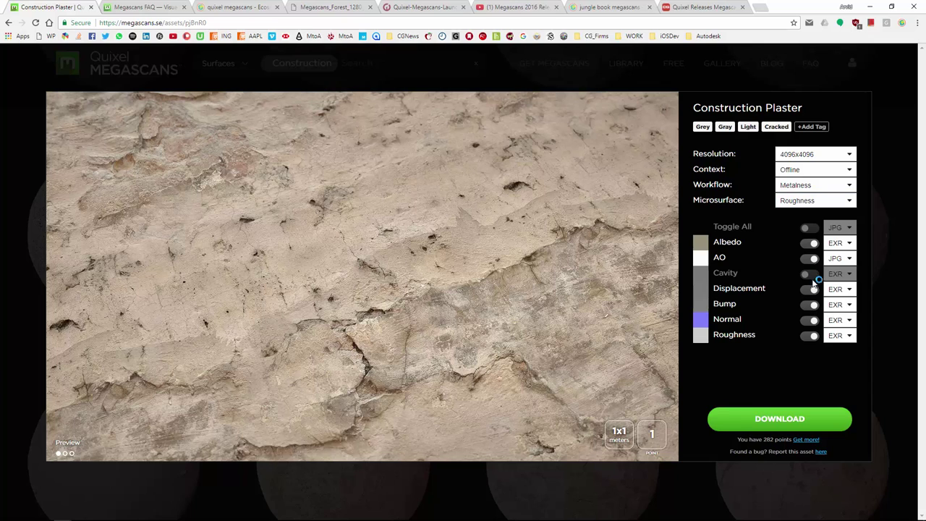
pyautogui.click(812, 273)
pyautogui.click(812, 227)
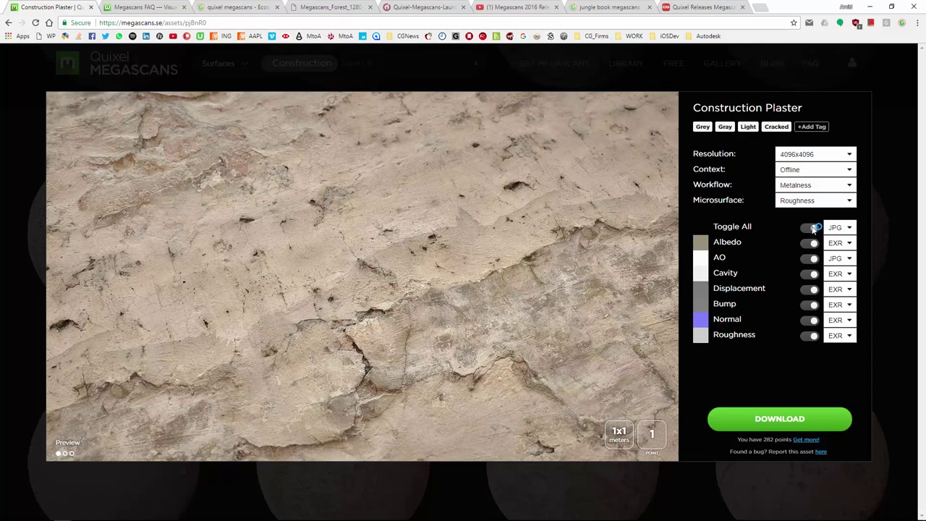
pyautogui.click(839, 227)
pyautogui.click(837, 248)
pyautogui.click(780, 419)
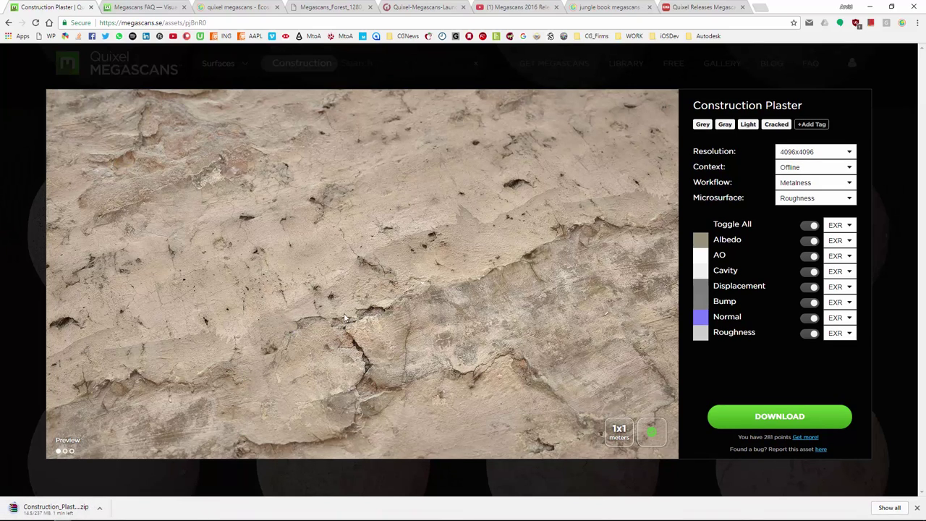
pyautogui.click(897, 75)
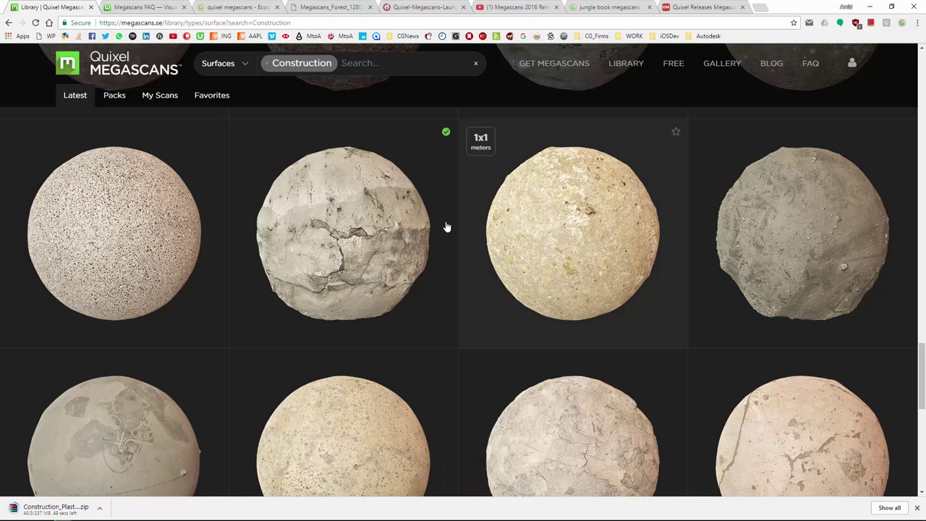
# Replace the Construction filter with the suggested Soil category and browse the listed surfaces
pyautogui.scroll(-10, 400, 295)
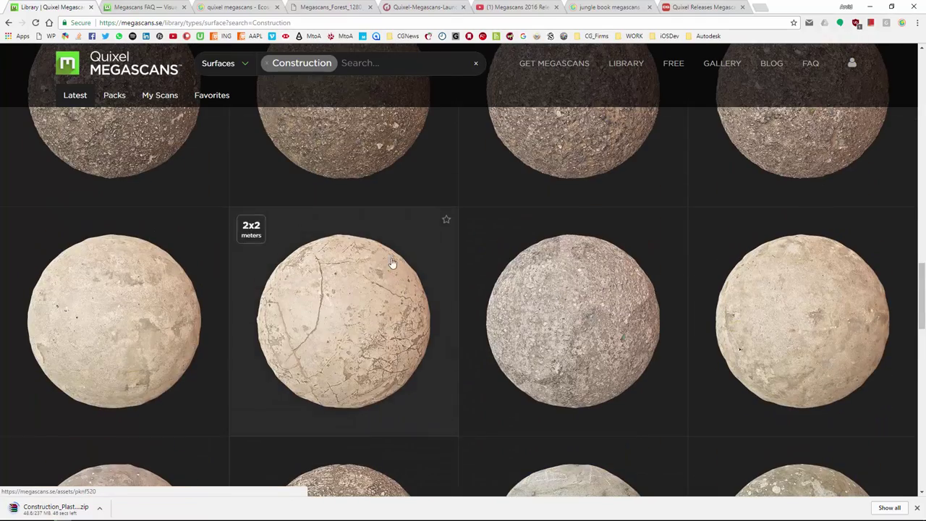
pyautogui.click(278, 64)
pyautogui.click(322, 65)
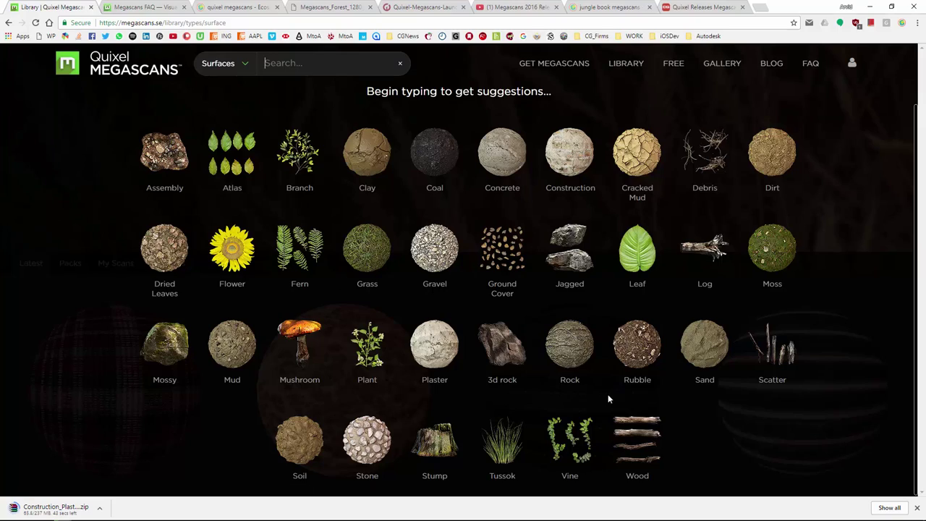
pyautogui.click(280, 432)
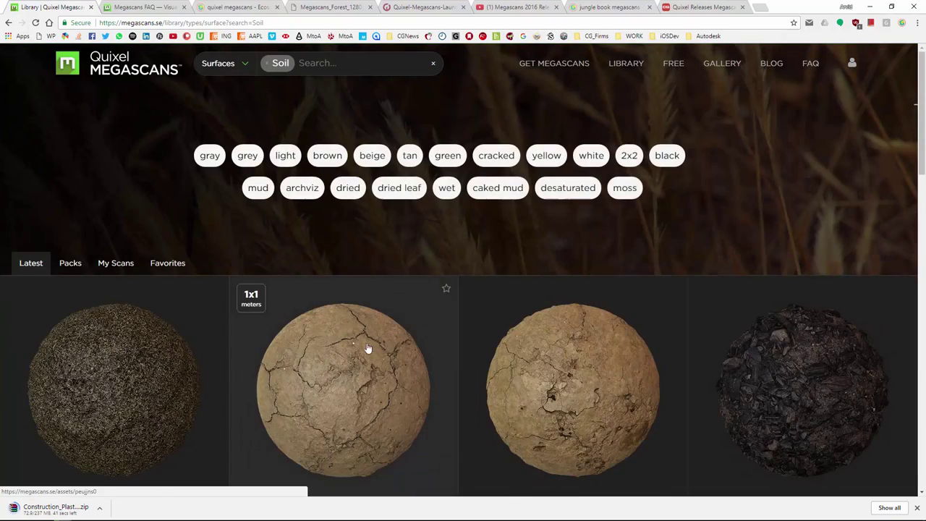
pyautogui.scroll(-4, 304, 345)
pyautogui.scroll(-4, 673, 280)
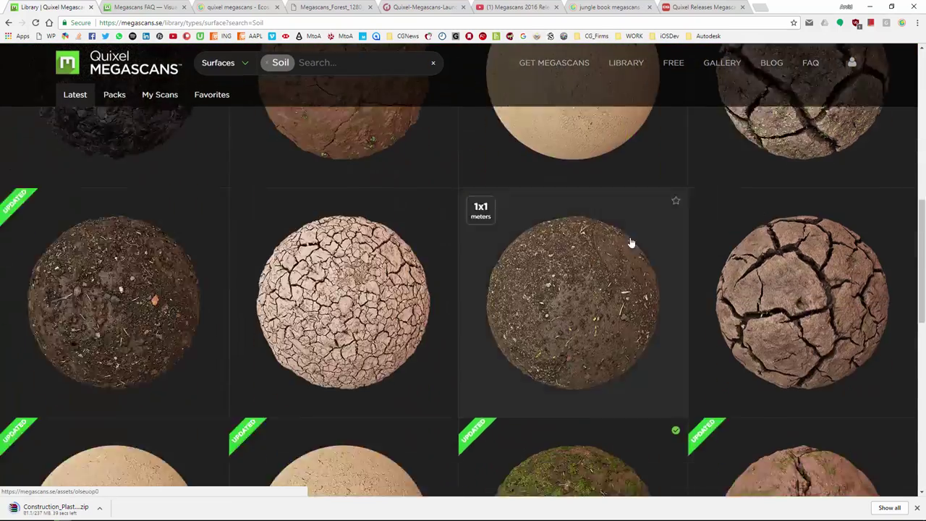
# Open the brown, green-flecked Soil Cracked scan to view its preview and map settings, and close its page
pyautogui.scroll(2, 832, 152)
pyautogui.click(832, 152)
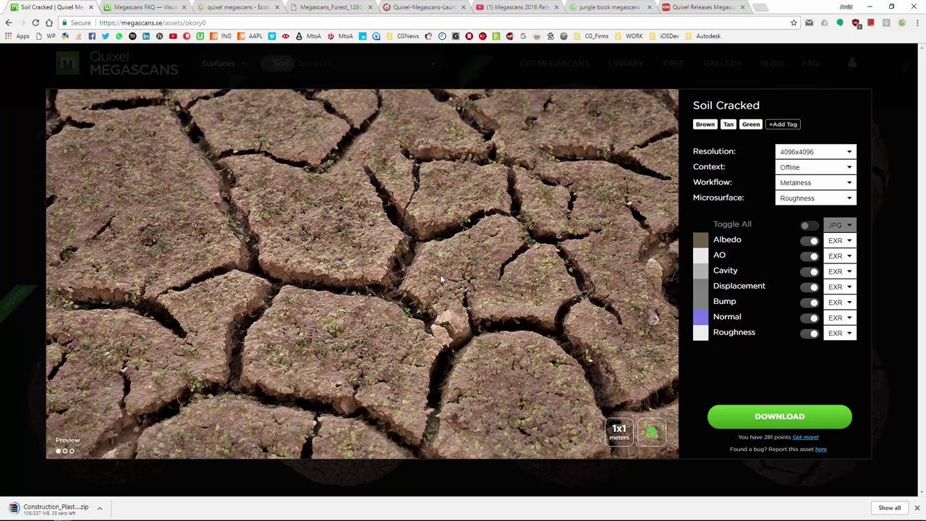
pyautogui.click(888, 70)
# Browse further down the Soil surface scans and remove the Soil filter
pyautogui.scroll(-3, 412, 290)
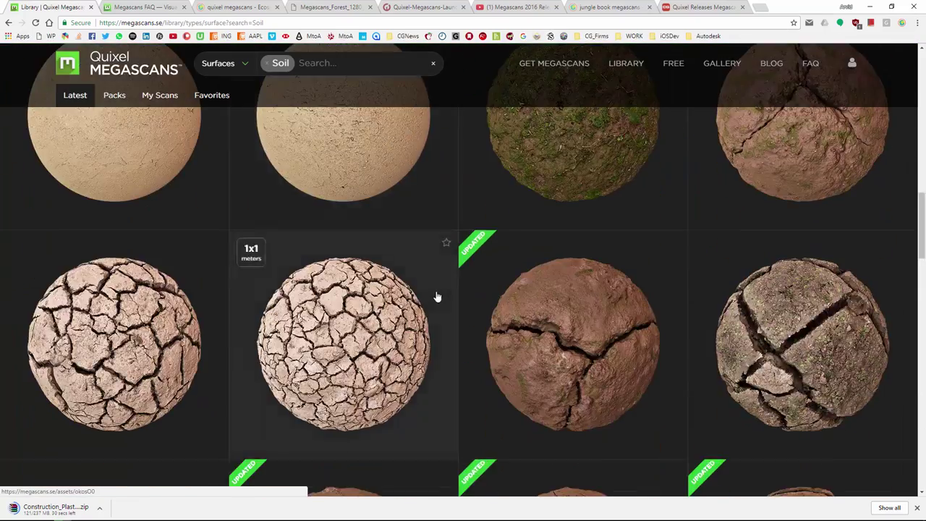
pyautogui.scroll(-12, 435, 295)
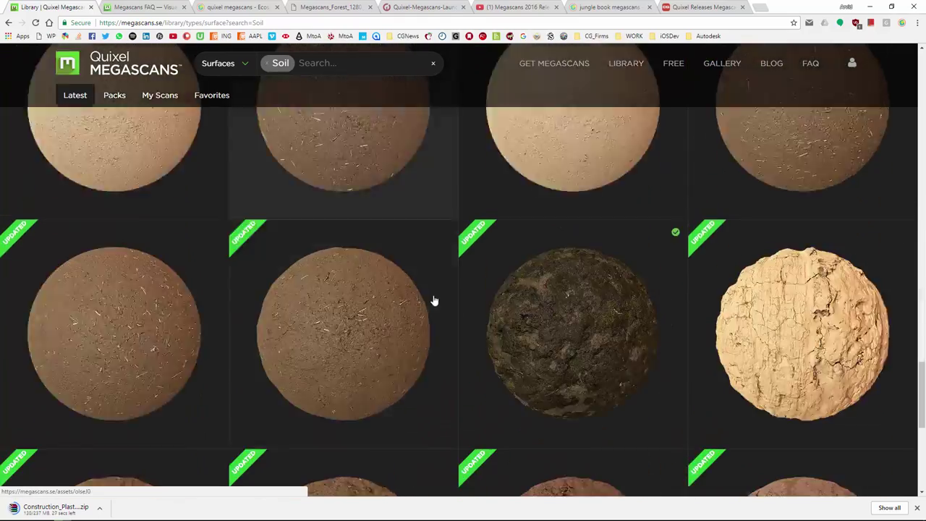
pyautogui.scroll(-10, 433, 300)
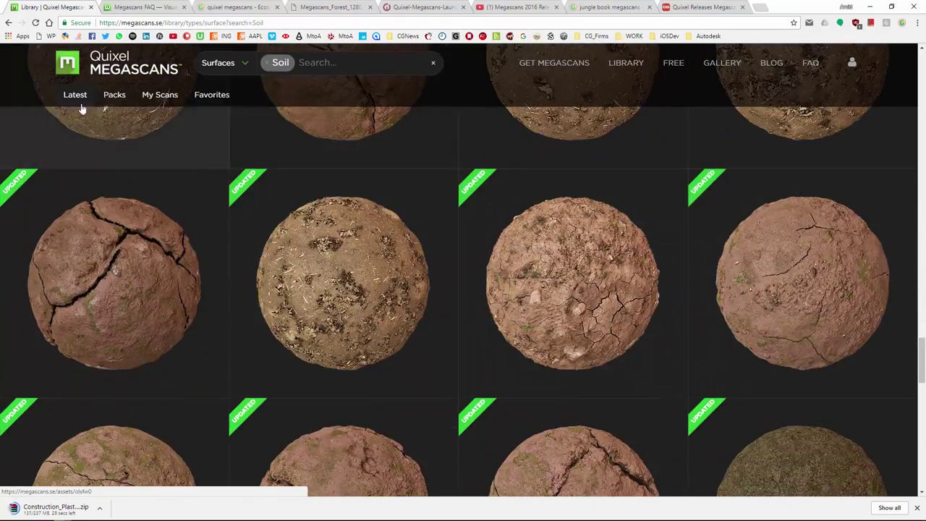
pyautogui.click(269, 65)
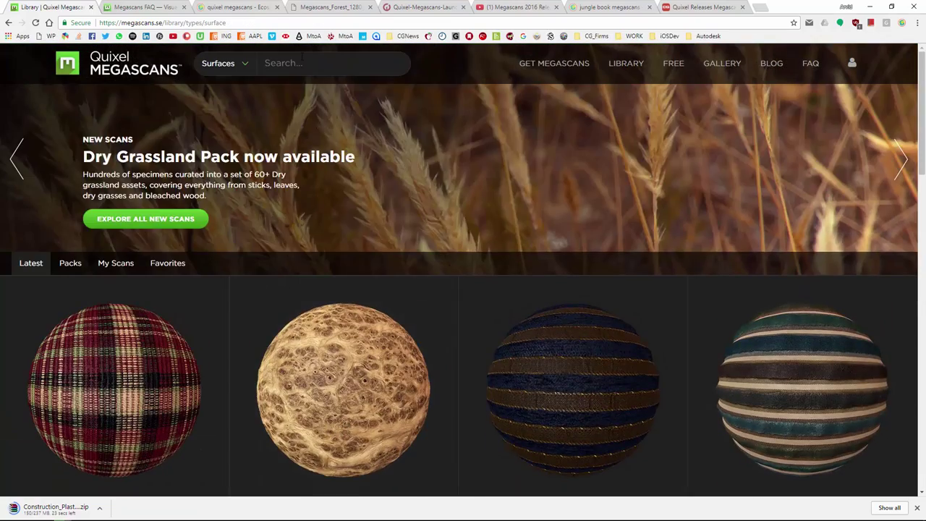
# Search the surface scans for rock and apply the suggested rock filter
pyautogui.click(304, 63)
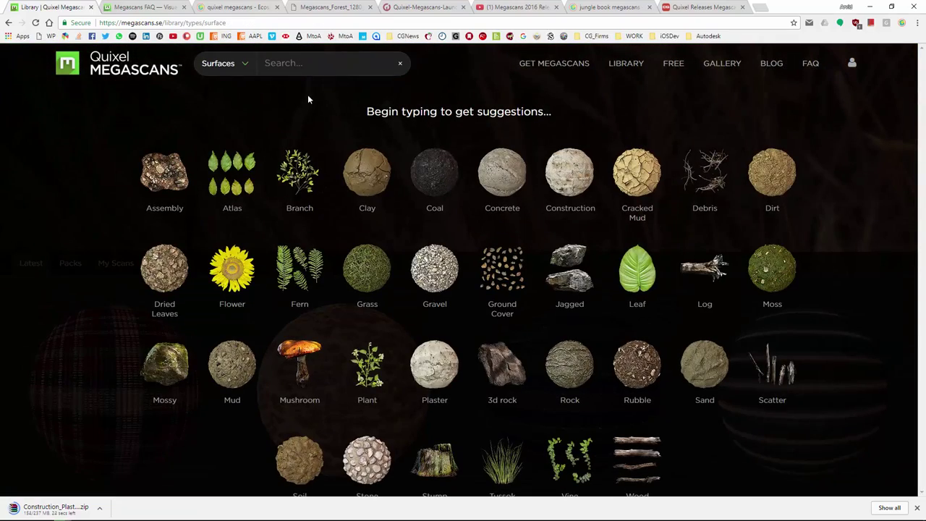
pyautogui.write('rock')
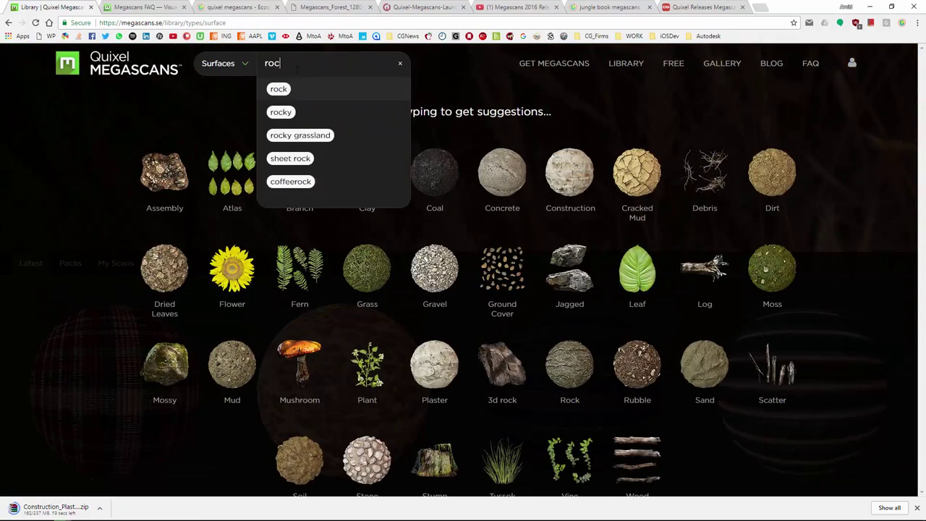
pyautogui.click(286, 92)
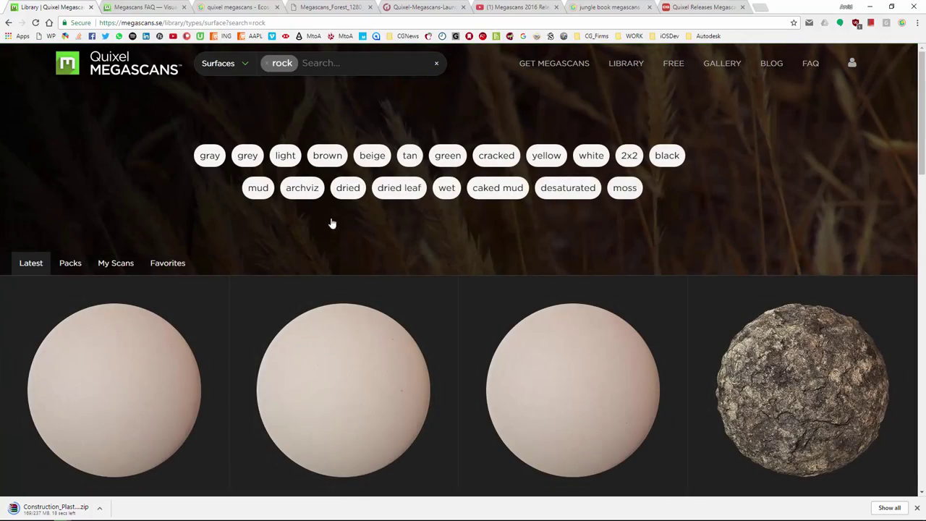
# Browse the rock surface scans, examining the variety of textures offered
pyautogui.scroll(-3, 312, 321)
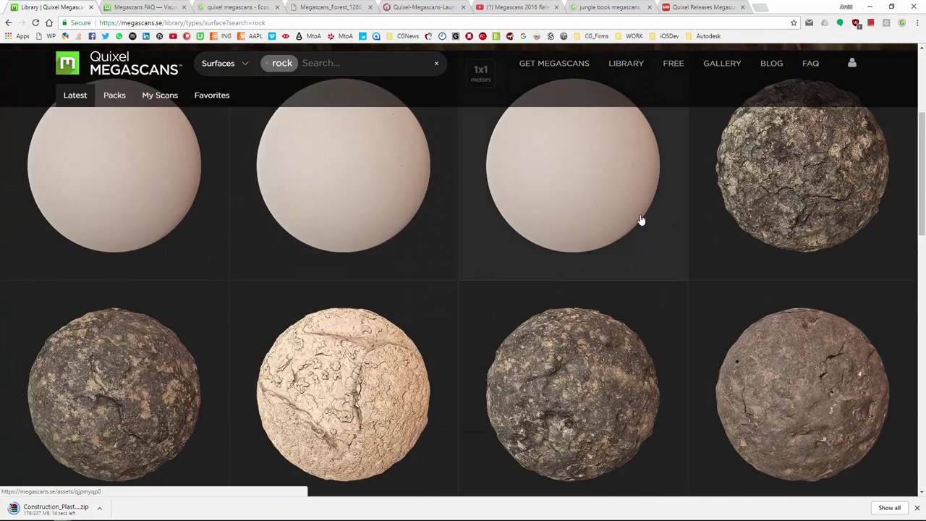
pyautogui.scroll(-5, 641, 221)
pyautogui.scroll(-5, 329, 259)
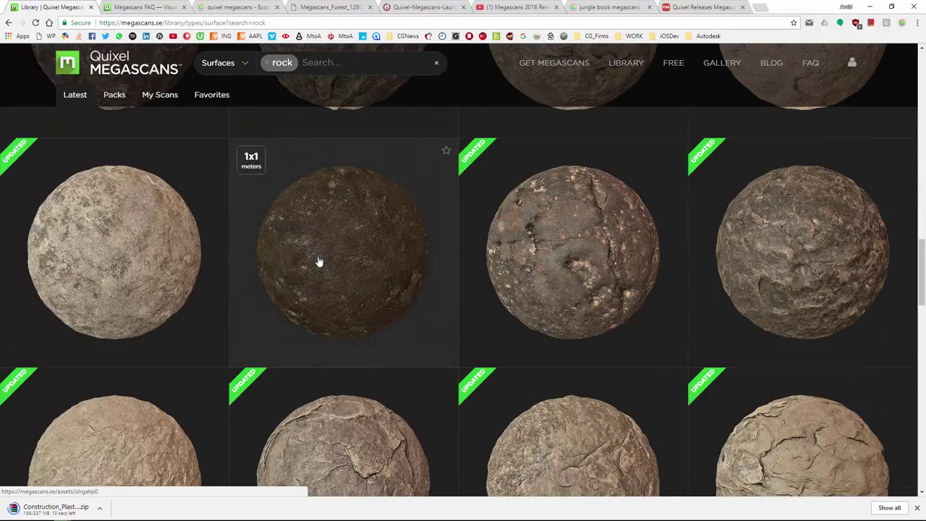
pyautogui.scroll(-10, 319, 260)
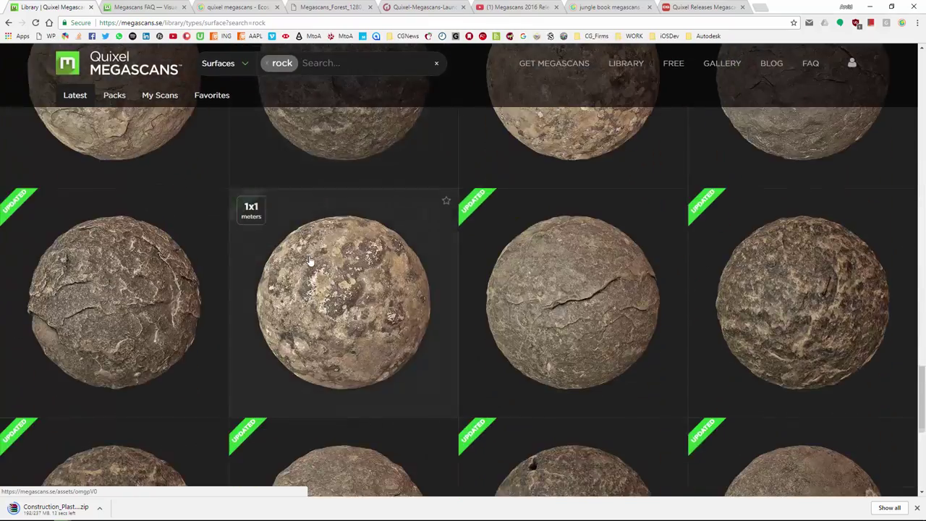
pyautogui.scroll(-3, 307, 264)
pyautogui.scroll(-5, 305, 266)
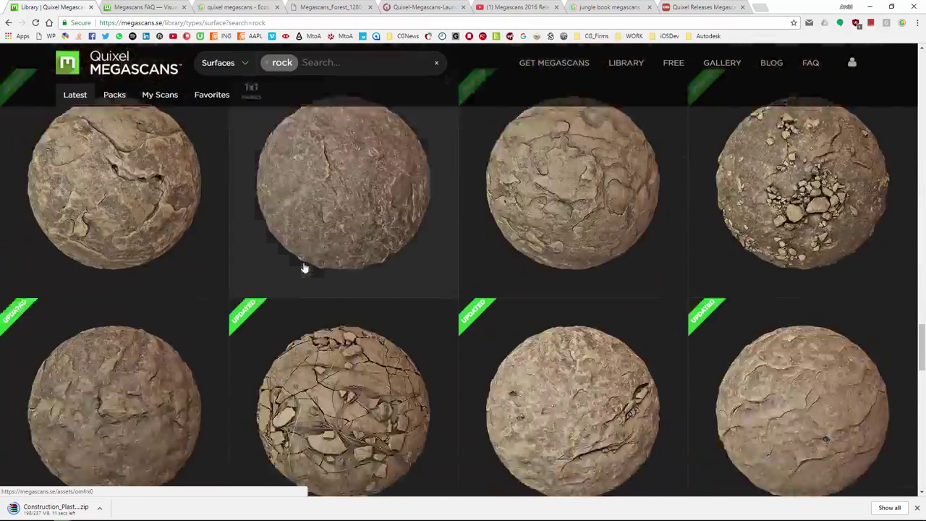
pyautogui.scroll(-8, 303, 269)
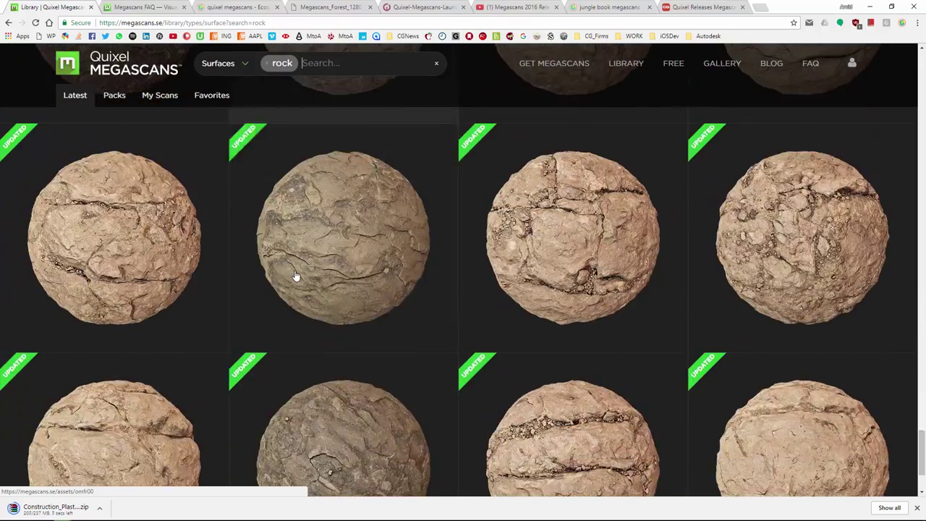
pyautogui.scroll(-10, 294, 277)
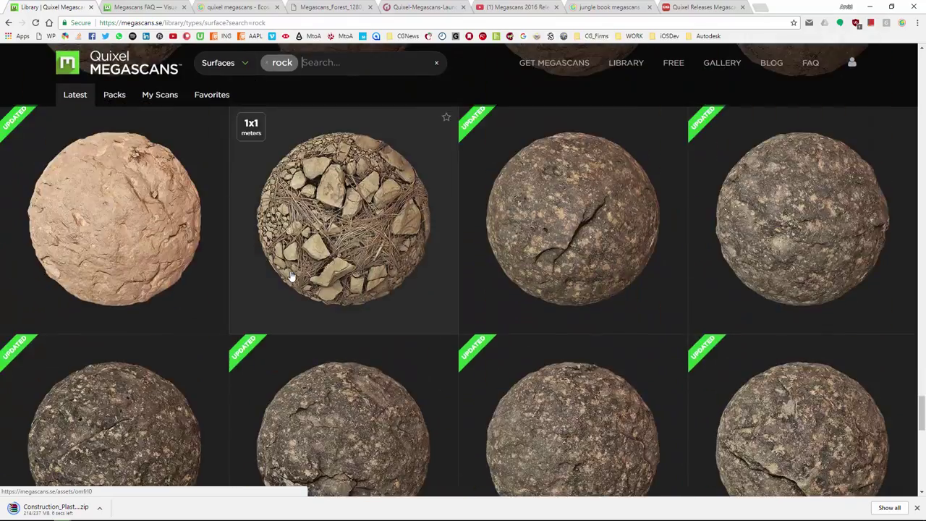
pyautogui.scroll(-8, 293, 282)
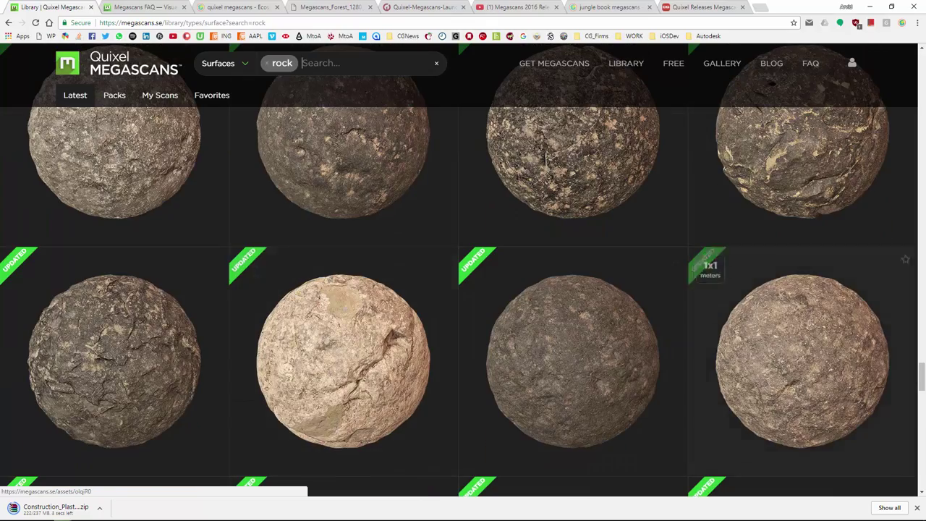
pyautogui.moveTo(921, 380); pyautogui.dragTo(907, 467)
pyautogui.scroll(-2, 904, 470)
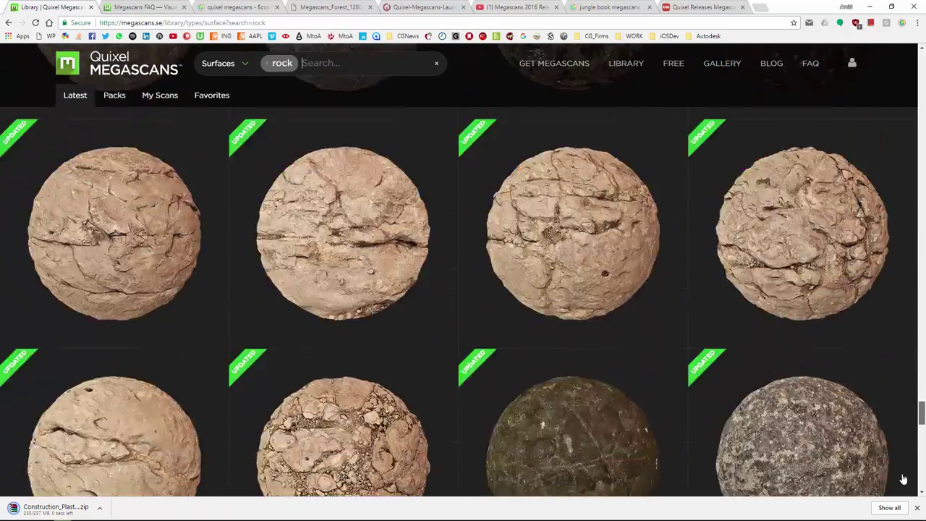
# Open the reddish-tan Rock scan with horizontal cracks, compare its Clay and Preview views, and download it
pyautogui.click(140, 202)
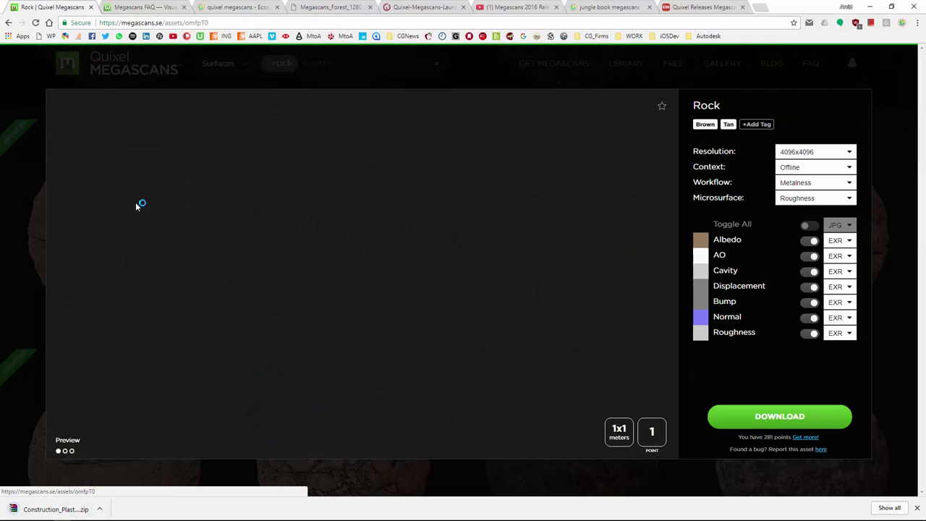
pyautogui.click(64, 451)
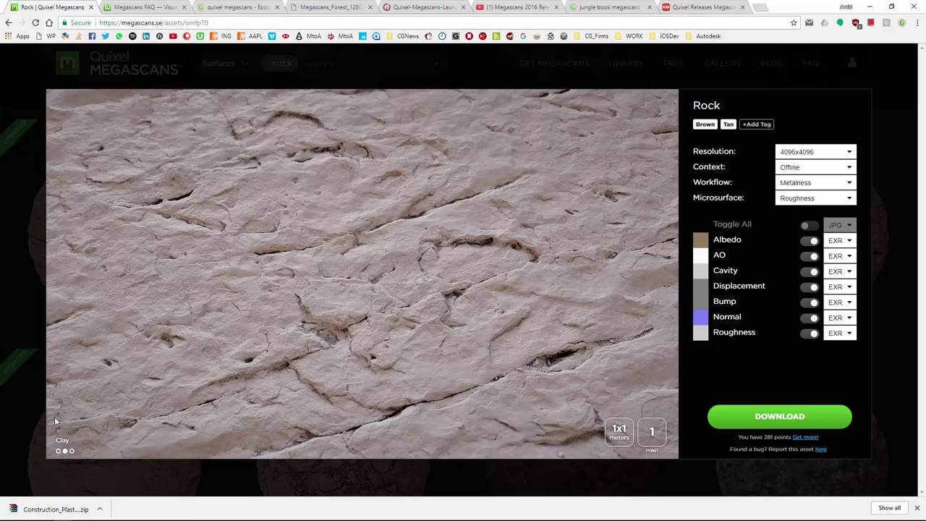
pyautogui.click(58, 451)
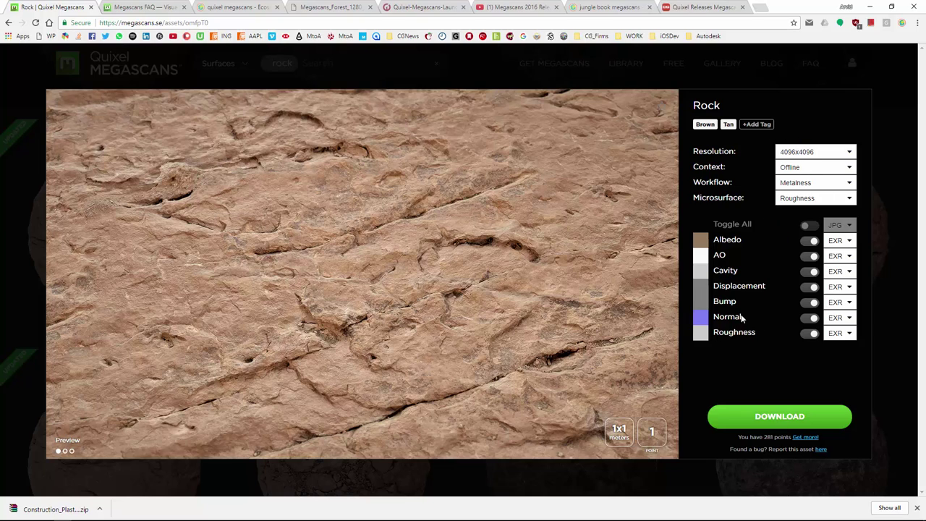
pyautogui.click(796, 417)
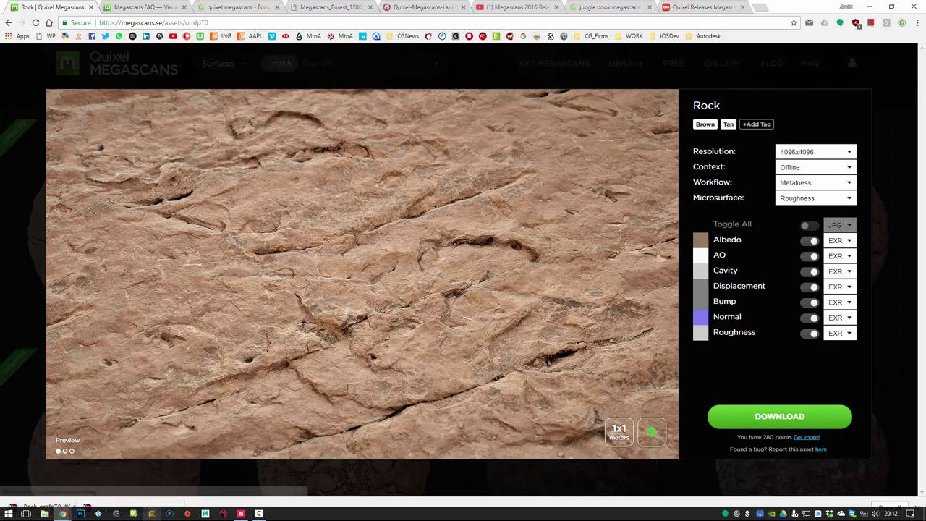
# Switch to Megascans Studio and add a project named Training
pyautogui.click(241, 514)
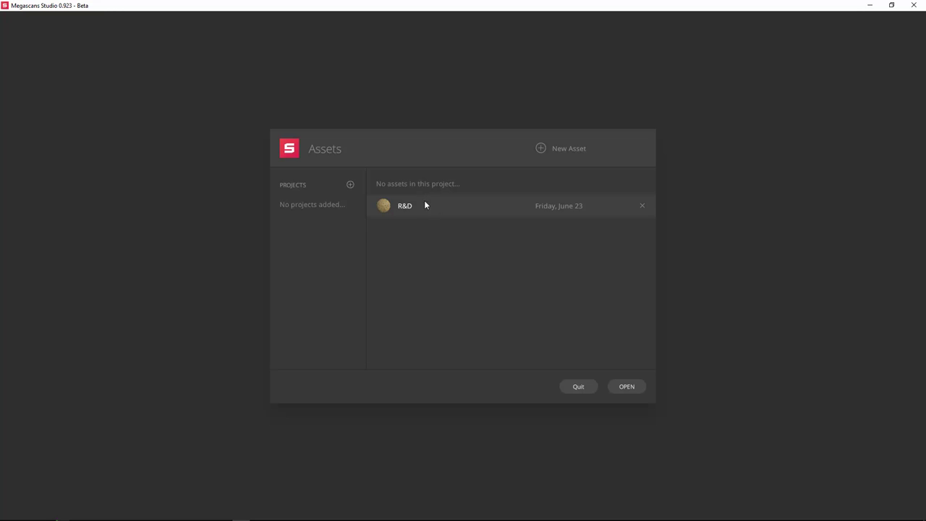
pyautogui.click(350, 185)
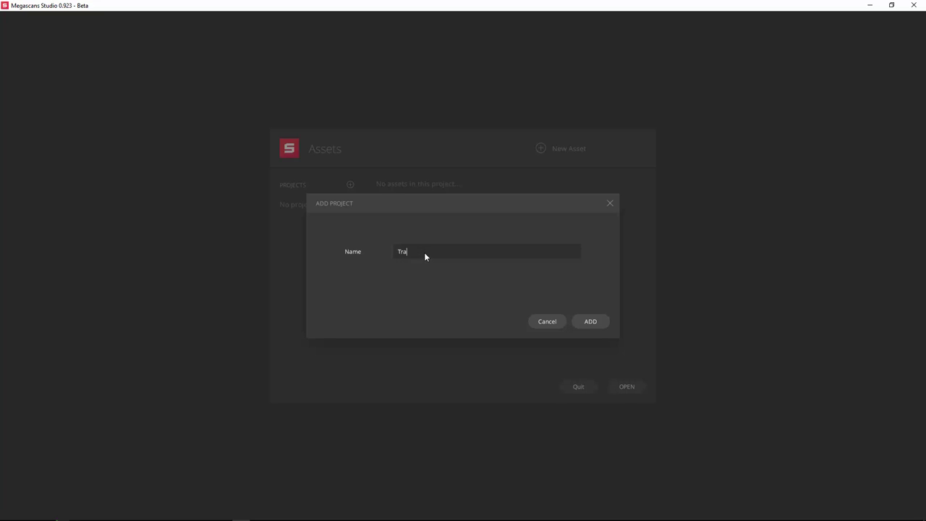
pyautogui.click(589, 322)
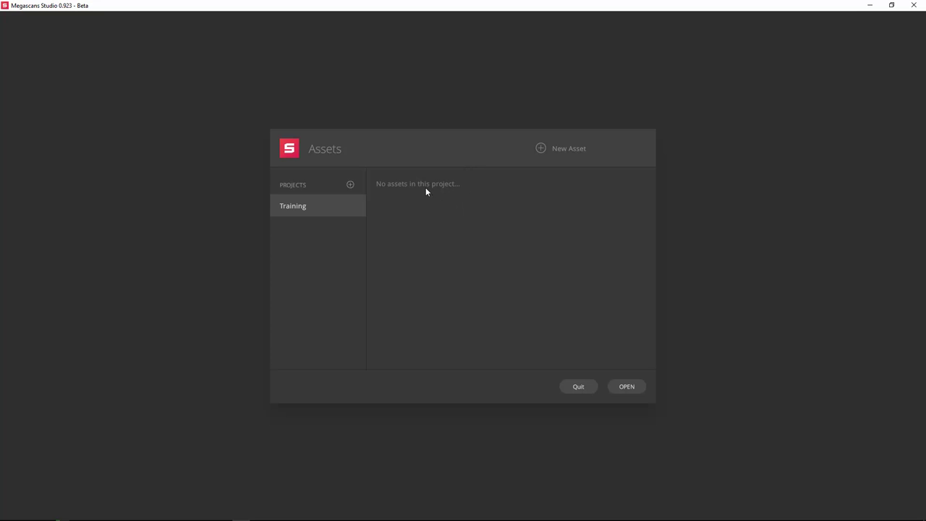
# Create a new asset named Ground in the Training project, with 1024 px working resolution and the Metalness workflow
pyautogui.click(563, 149)
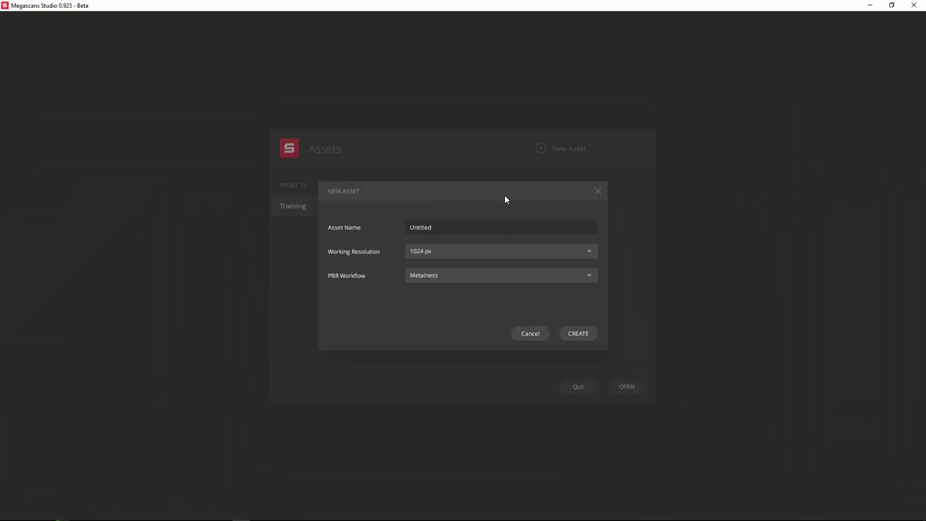
pyautogui.doubleClick(449, 226)
pyautogui.write('Ground')
pyautogui.click(431, 276)
pyautogui.click(433, 277)
pyautogui.click(578, 334)
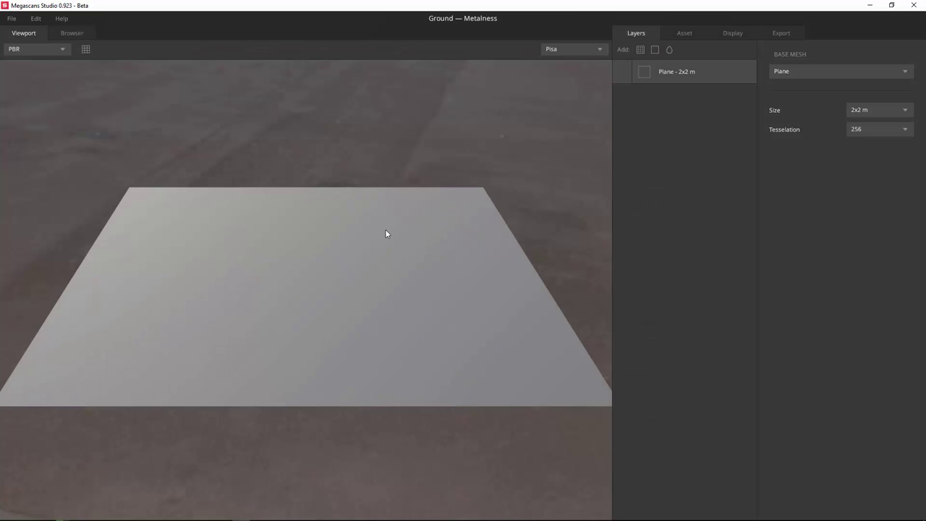
# Try the Desert environment and one other around the plane, and return the viewport lighting to Pisa
pyautogui.moveTo(373, 245); pyautogui.dragTo(568, 108)
pyautogui.click(573, 49)
pyautogui.click(556, 79)
pyautogui.moveTo(456, 159); pyautogui.dragTo(531, 97)
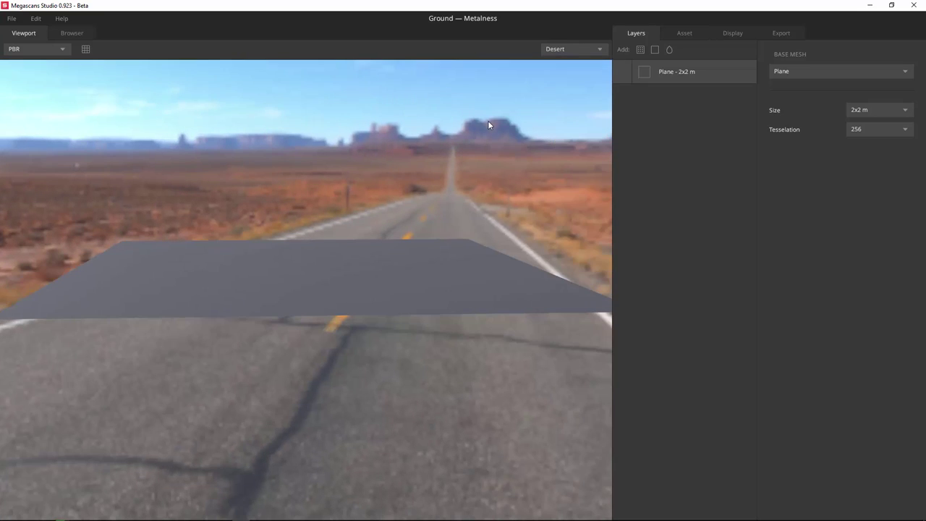
pyautogui.click(571, 48)
pyautogui.click(556, 91)
pyautogui.moveTo(398, 150); pyautogui.dragTo(474, 128)
pyautogui.click(561, 51)
pyautogui.click(553, 67)
pyautogui.moveTo(544, 178); pyautogui.dragTo(558, 233)
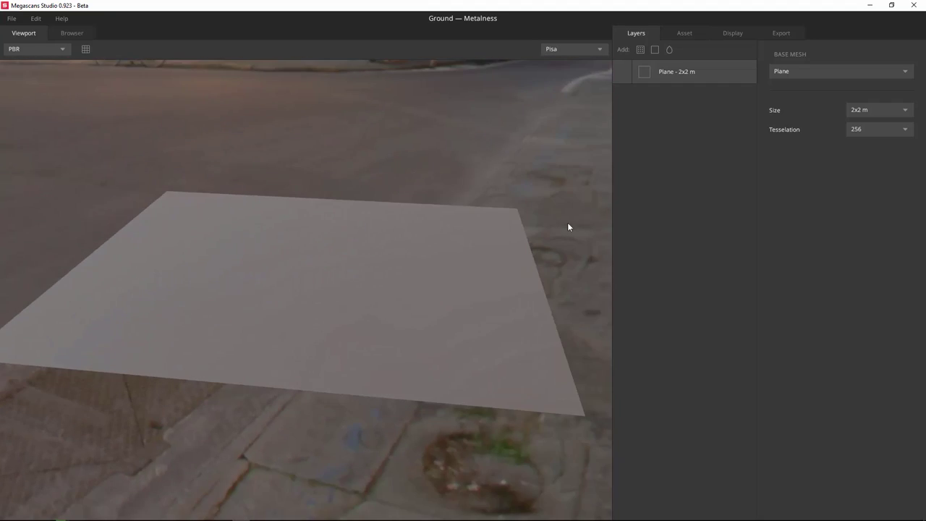
# Review the asset's resolution and workflow settings and the library and download paths in Preferences, leaving them unchanged
pyautogui.click(681, 29)
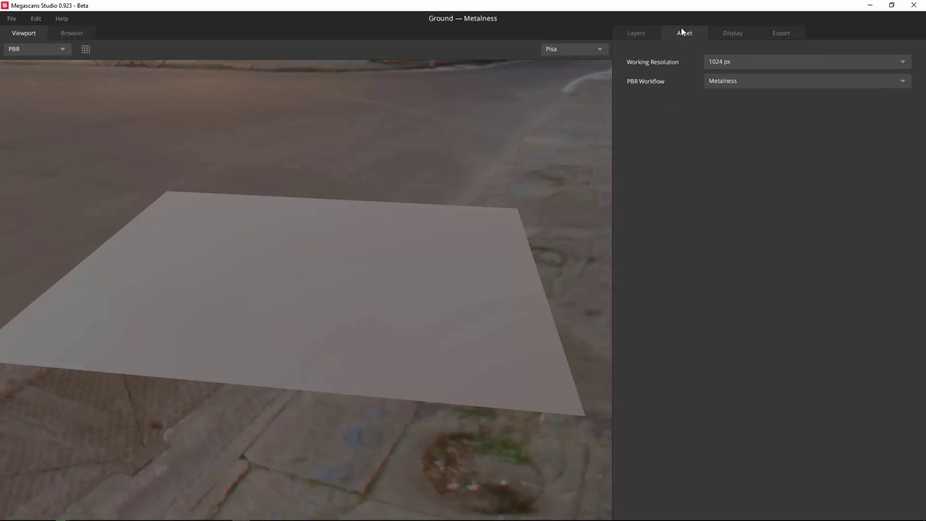
pyautogui.click(644, 30)
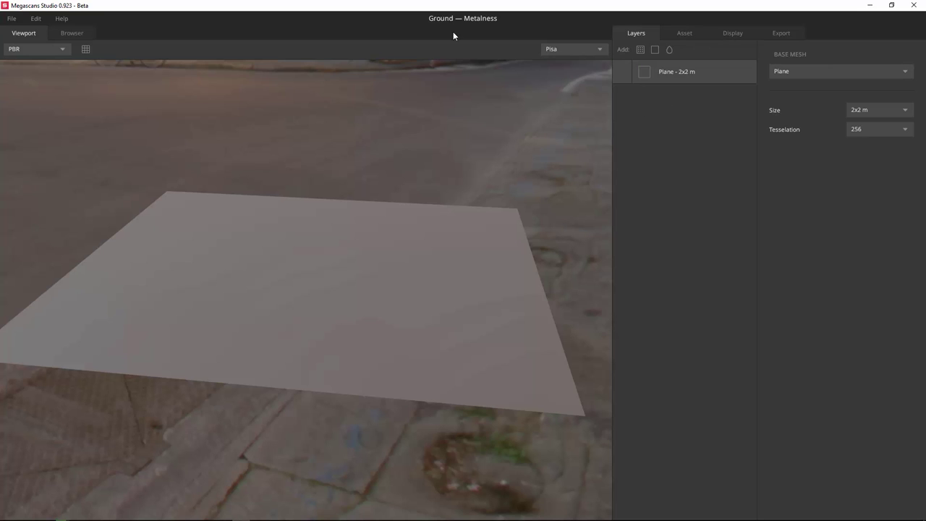
pyautogui.click(11, 18)
pyautogui.click(44, 38)
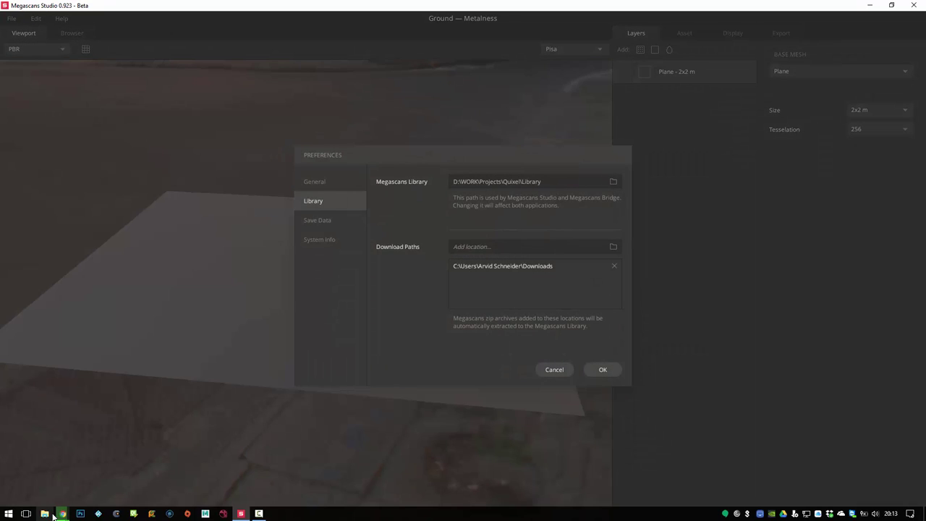
pyautogui.moveTo(59, 516)
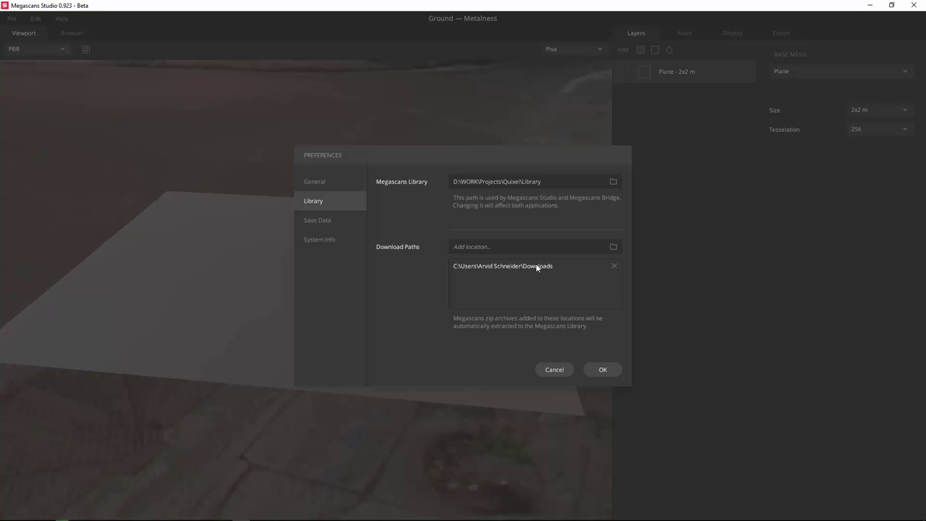
pyautogui.click(554, 369)
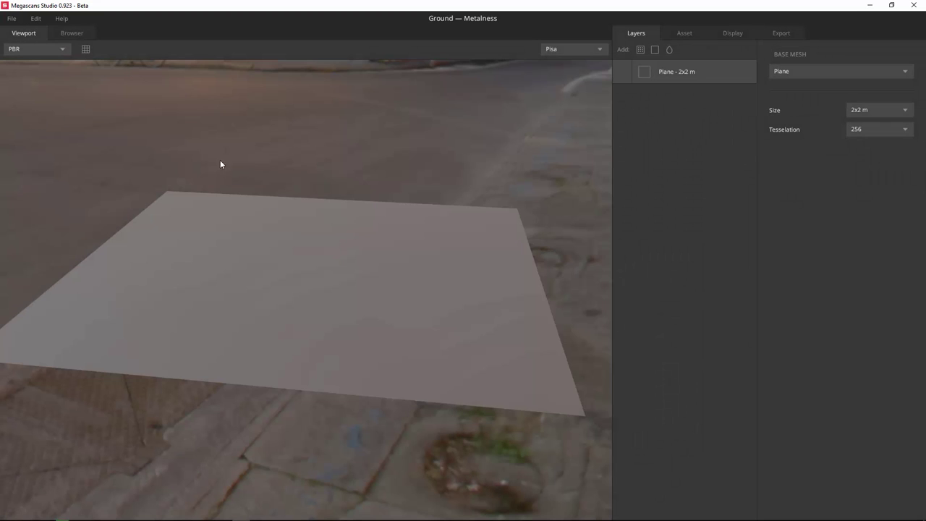
# Display the downloaded scans in the asset browser as Small Thumbs and return to the 3D view
pyautogui.click(82, 34)
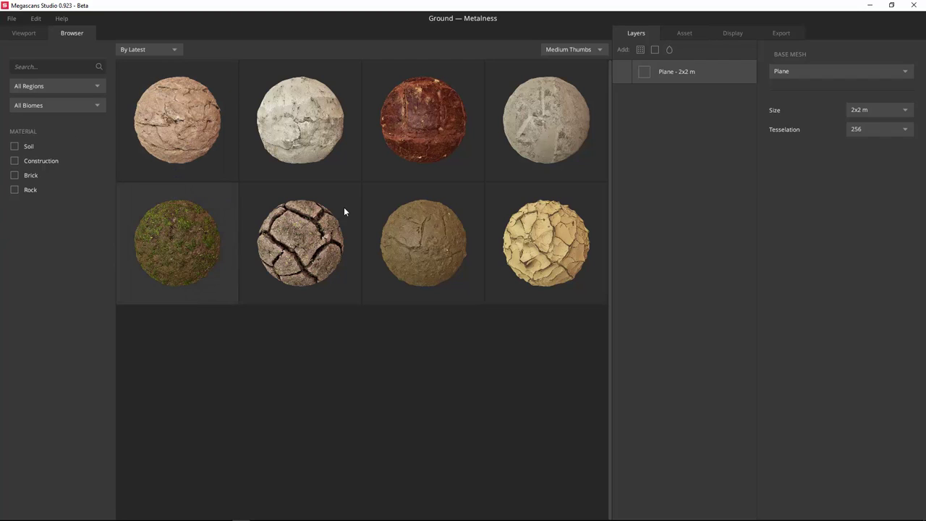
pyautogui.click(589, 48)
pyautogui.click(570, 66)
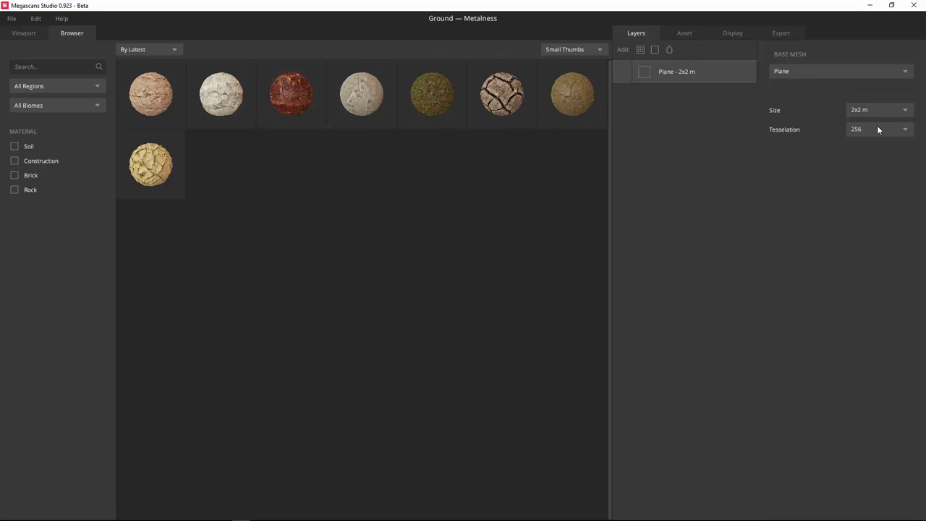
pyautogui.click(31, 34)
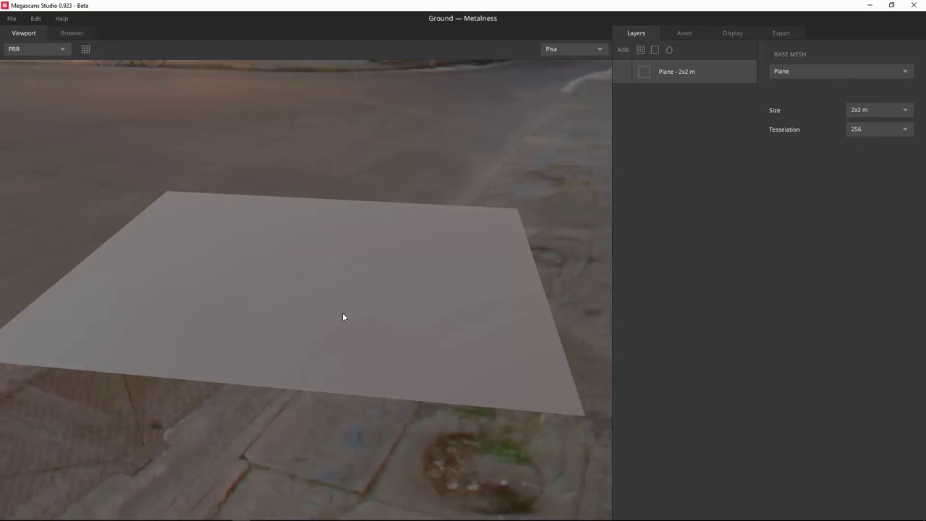
# Keep Plane as the base mesh, try a size of 3x3 m, and set it back to 2x2 m
pyautogui.moveTo(282, 275); pyautogui.dragTo(311, 333)
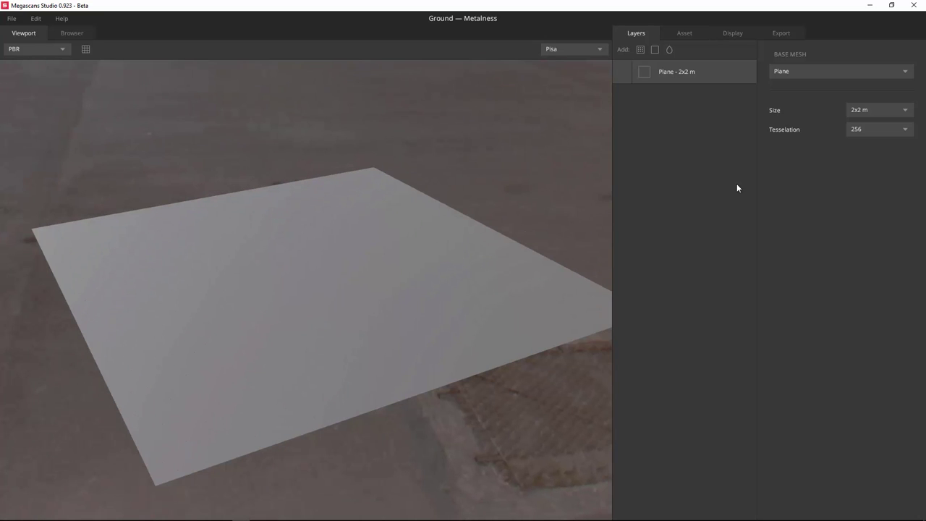
pyautogui.click(805, 71)
pyautogui.click(806, 67)
pyautogui.click(886, 113)
pyautogui.click(882, 155)
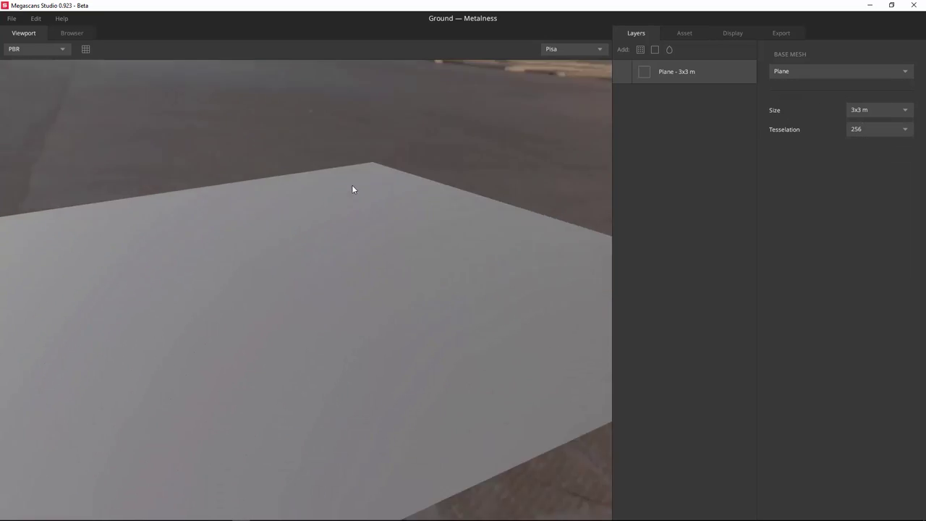
pyautogui.click(881, 109)
pyautogui.click(875, 139)
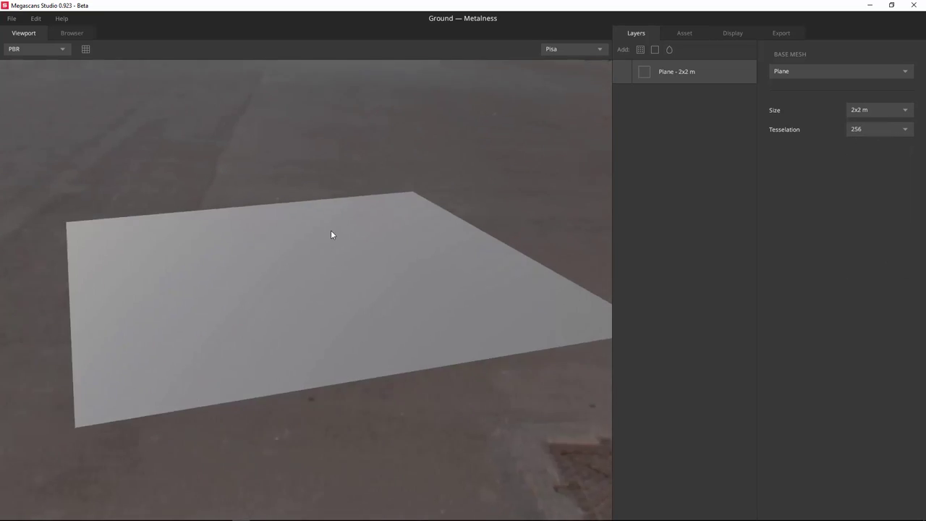
# Review the tessellation options available for the base plane, leaving the current choice in place
pyautogui.moveTo(325, 238); pyautogui.dragTo(450, 185)
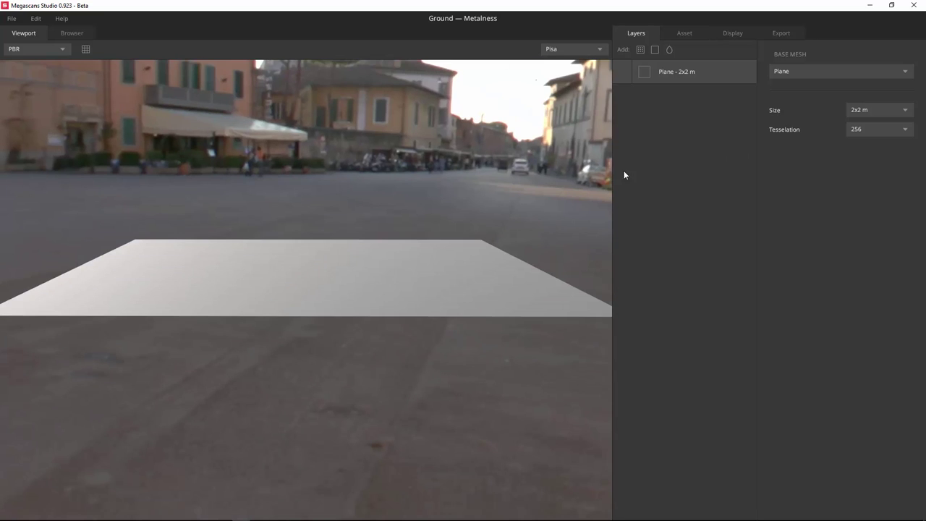
pyautogui.moveTo(210, 261); pyautogui.dragTo(381, 268)
pyautogui.scroll(5, 424, 290)
pyautogui.click(876, 131)
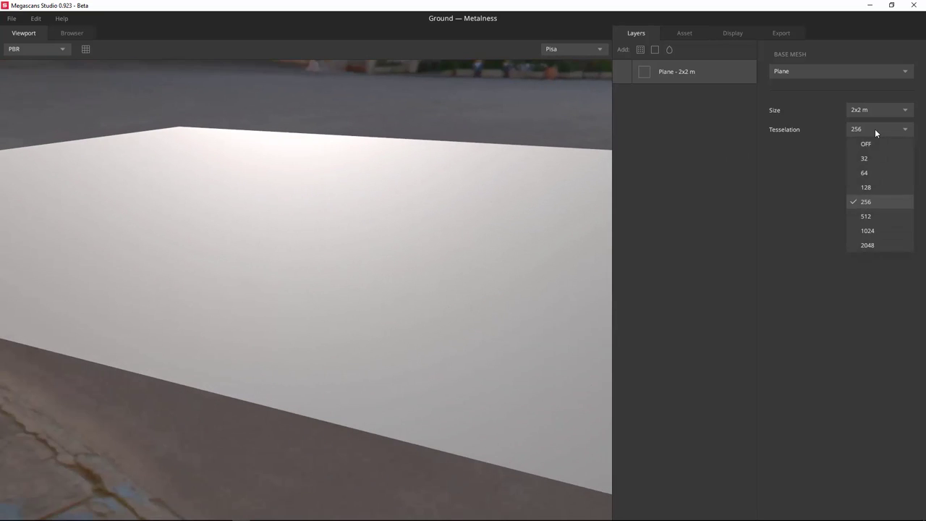
pyautogui.click(723, 196)
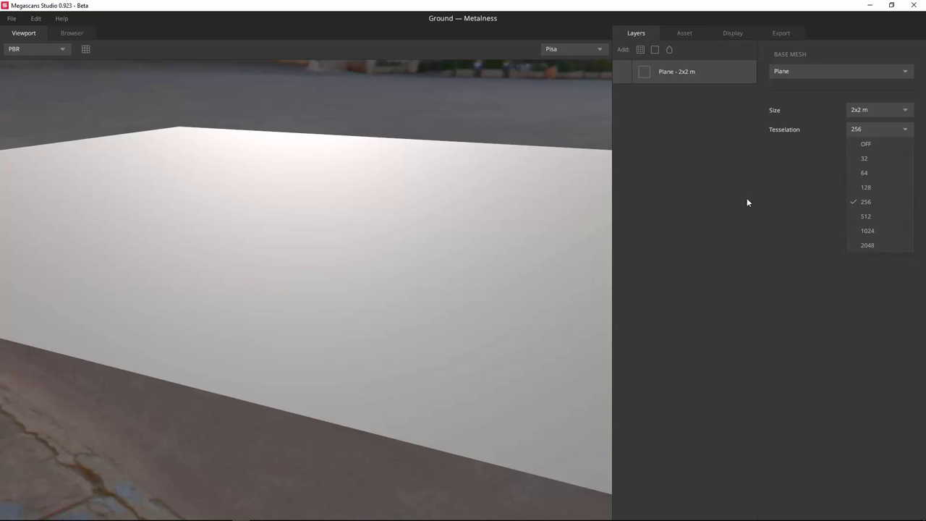
# Review the asset, display and export settings, including the viewport background options, without changing them
pyautogui.click(677, 37)
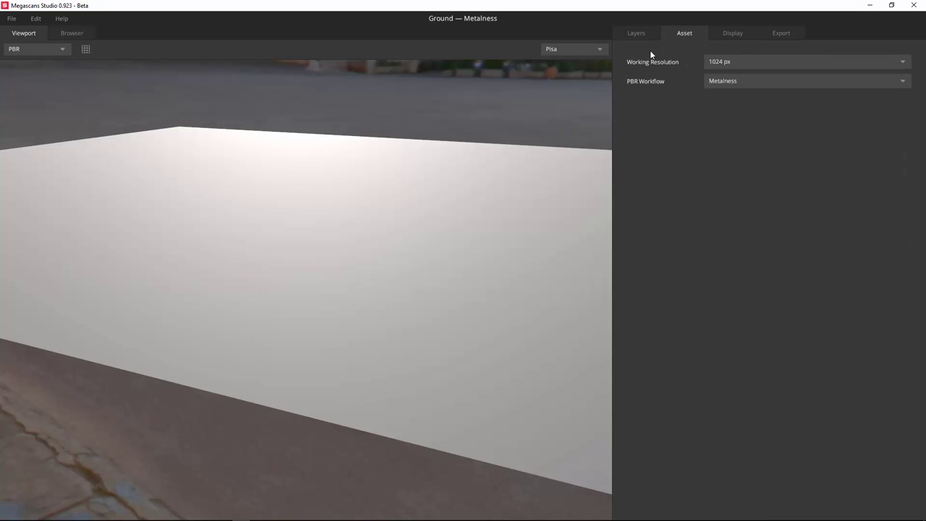
pyautogui.click(729, 34)
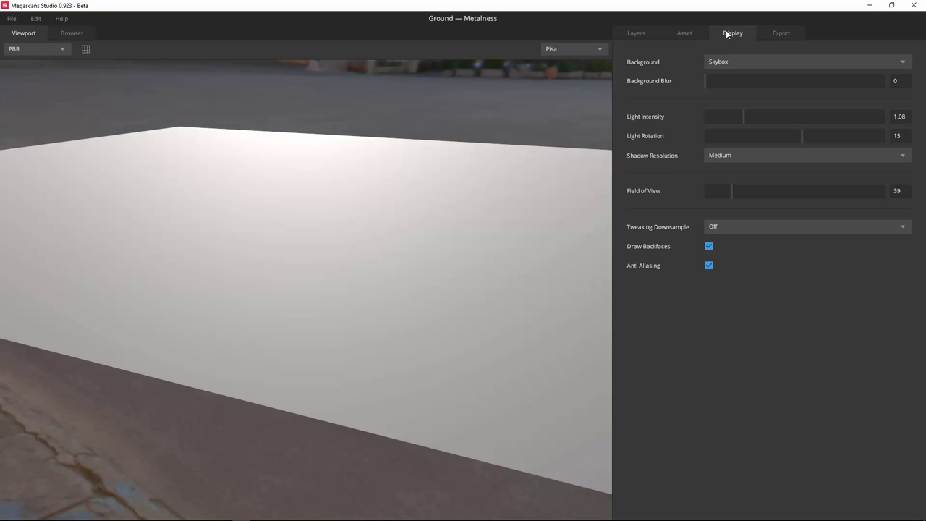
pyautogui.moveTo(510, 117); pyautogui.dragTo(581, 81)
pyautogui.click(746, 64)
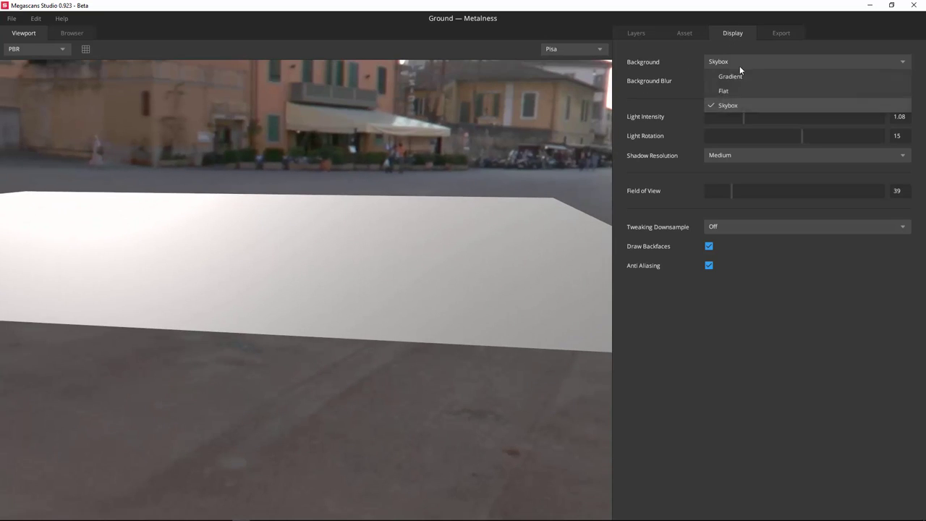
pyautogui.moveTo(711, 83); pyautogui.dragTo(647, 115)
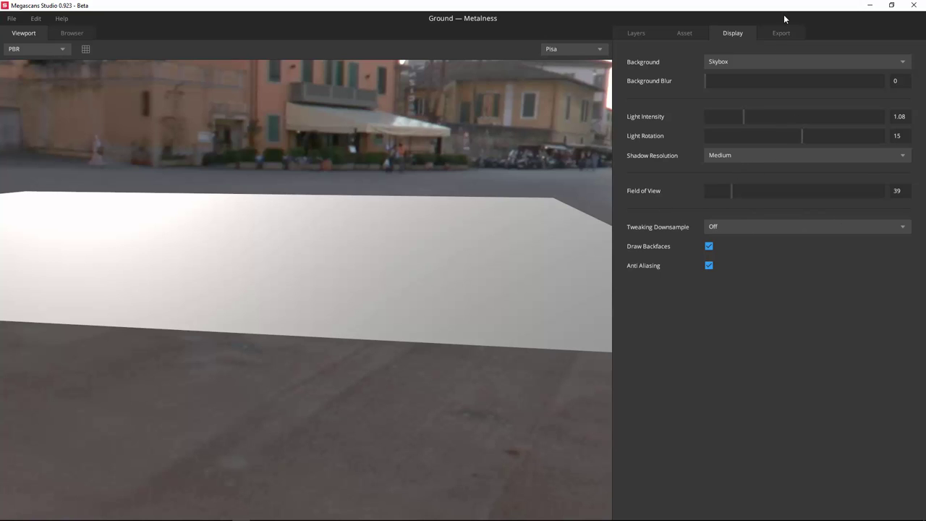
pyautogui.click(769, 36)
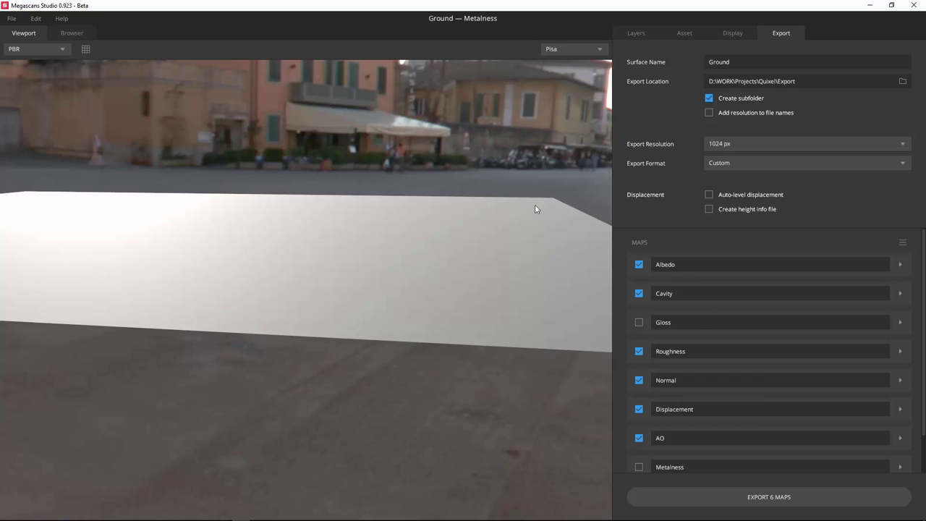
# Apply the yellow cracked Soil Clay scan from the downloaded assets to the plane and inspect its surface
pyautogui.moveTo(310, 217); pyautogui.dragTo(442, 268)
pyautogui.click(72, 32)
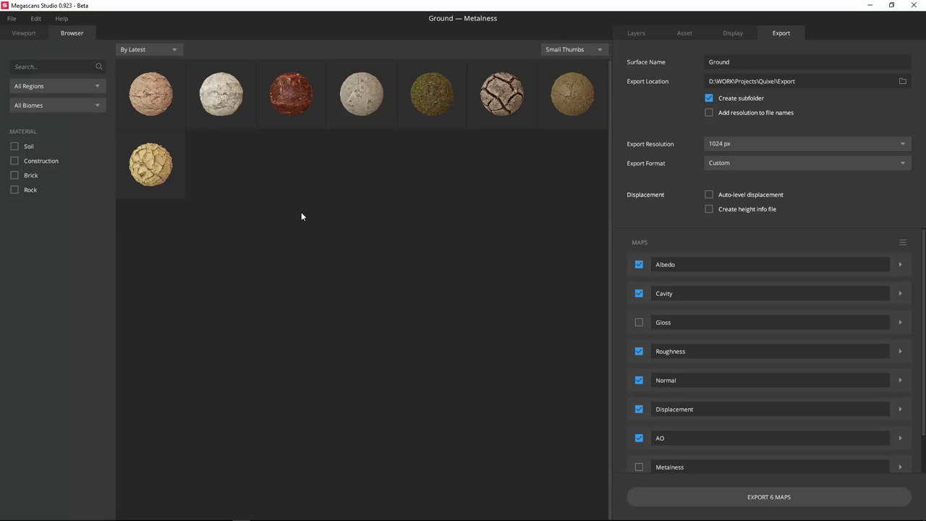
pyautogui.doubleClick(164, 167)
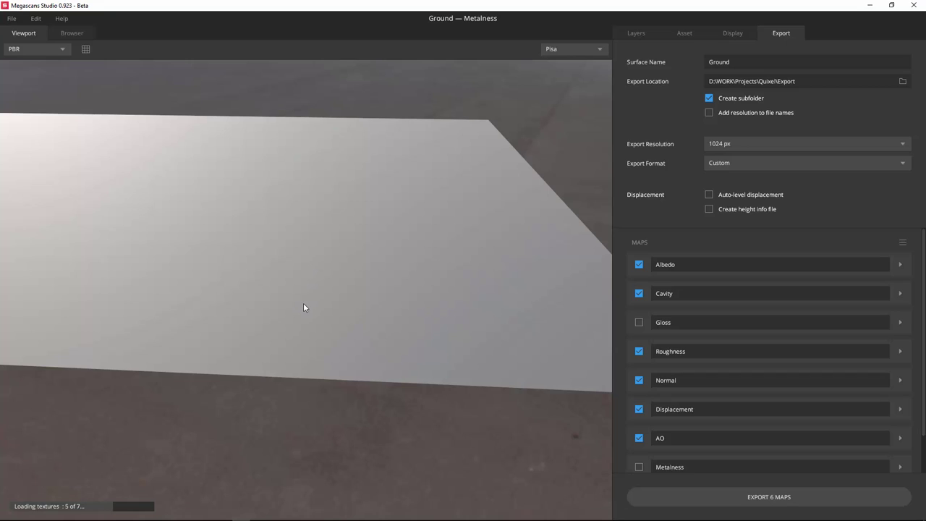
pyautogui.moveTo(346, 286); pyautogui.dragTo(256, 323)
pyautogui.moveTo(257, 323); pyautogui.dragTo(308, 155, button='right')
pyautogui.moveTo(307, 156); pyautogui.dragTo(473, 228)
# Try the Desert environment on the clay surface and return the viewport lighting to Pisa
pyautogui.click(580, 45)
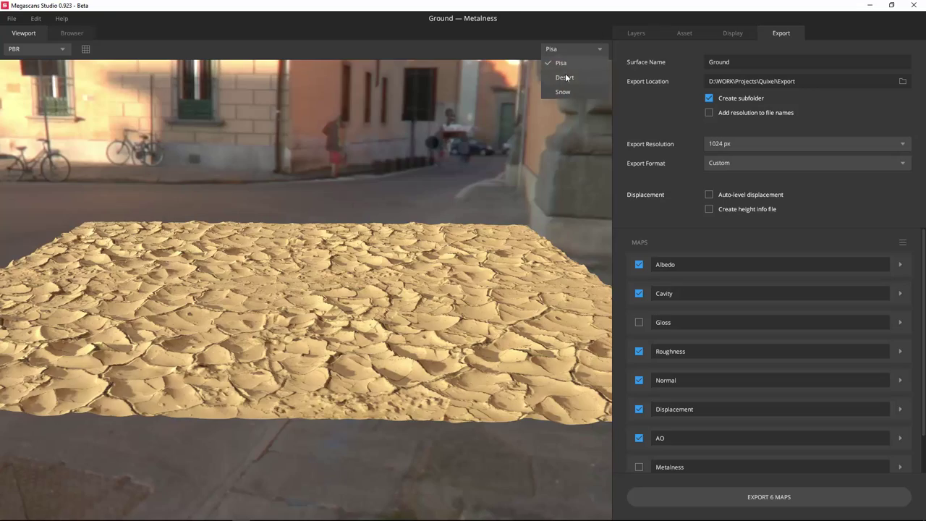
pyautogui.click(564, 78)
pyautogui.moveTo(388, 194); pyautogui.dragTo(580, 45)
pyautogui.click(576, 48)
pyautogui.click(569, 58)
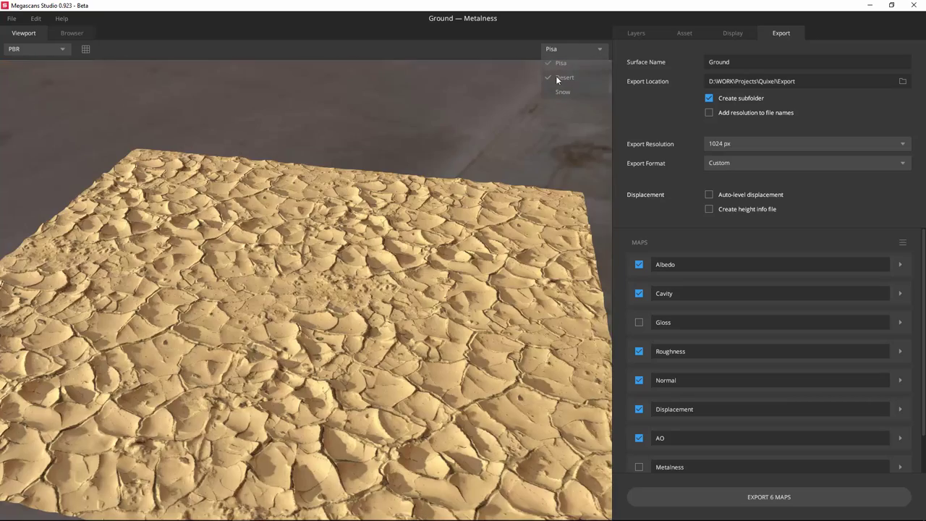
pyautogui.moveTo(523, 97); pyautogui.dragTo(404, 304)
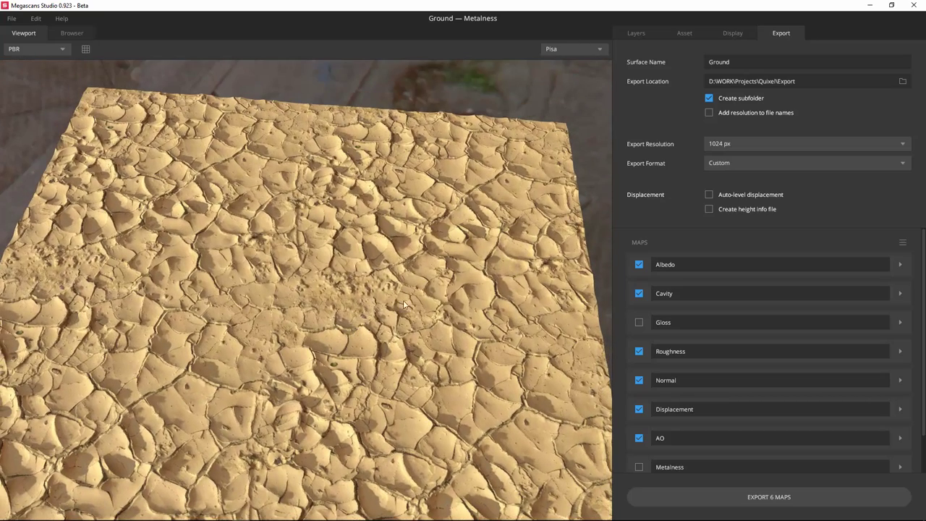
# Add the Soil Mud scan from the downloaded assets as a layer above Soil Clay
pyautogui.click(637, 34)
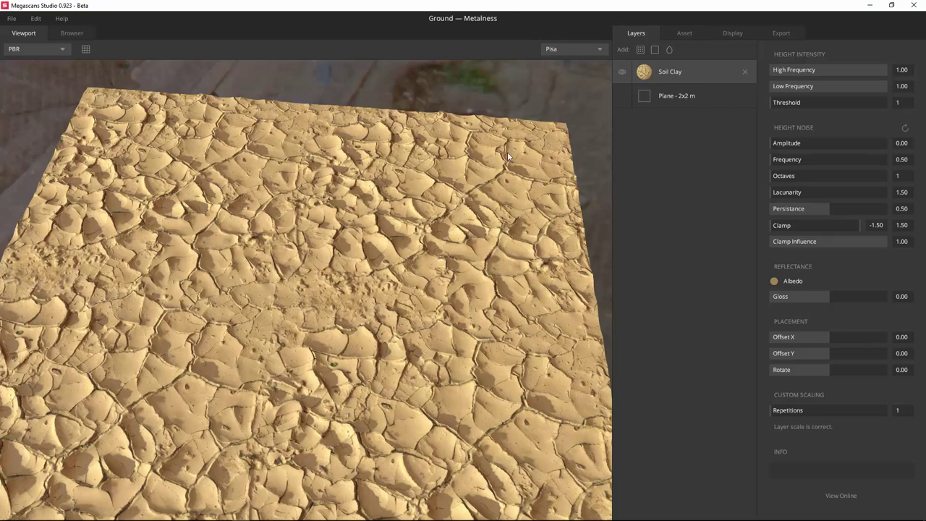
pyautogui.scroll(5, 295, 224)
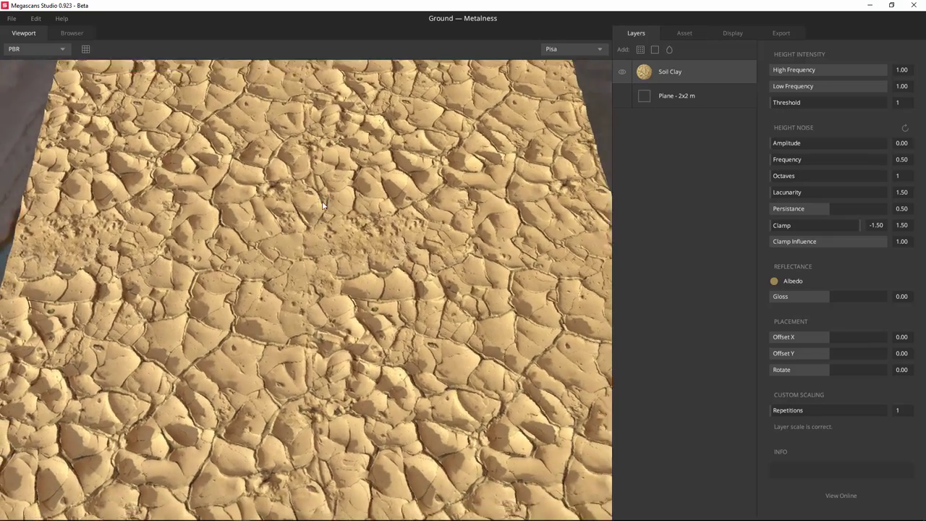
pyautogui.moveTo(322, 199); pyautogui.dragTo(350, 178)
pyautogui.click(72, 32)
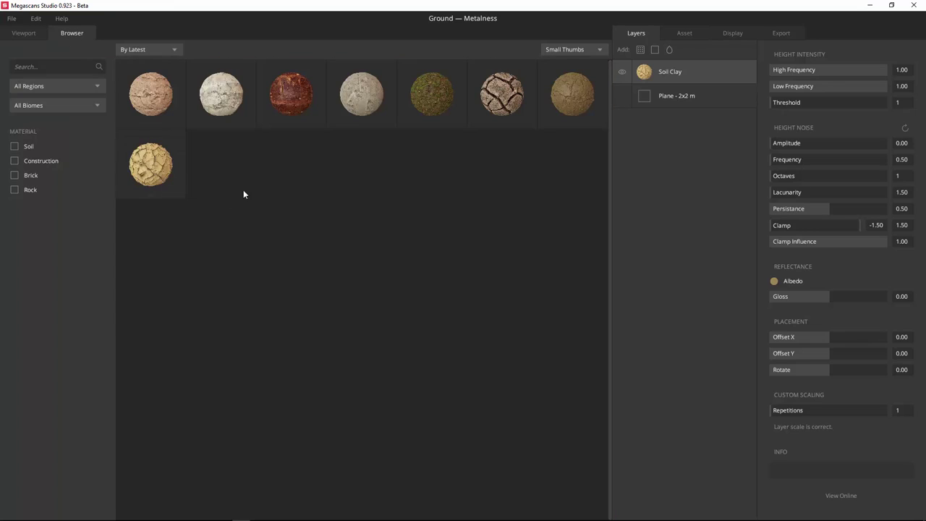
pyautogui.doubleClick(577, 97)
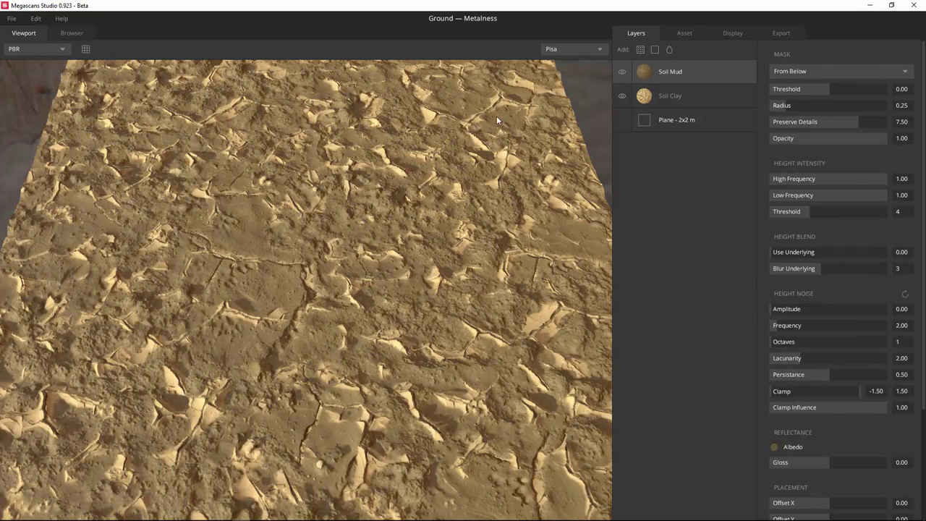
pyautogui.moveTo(351, 219); pyautogui.dragTo(346, 189)
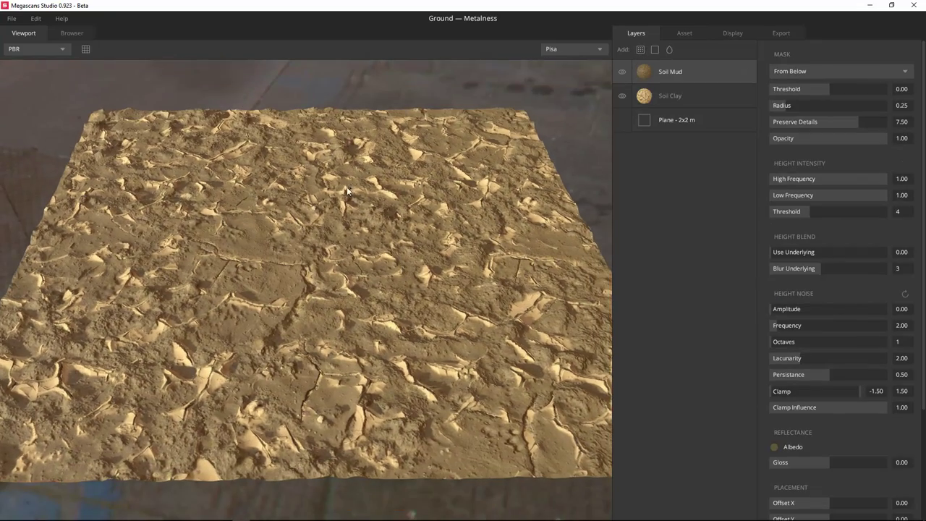
# Look at the scans offered for adding another surface layer and return to the 3D view without choosing one
pyautogui.click(640, 50)
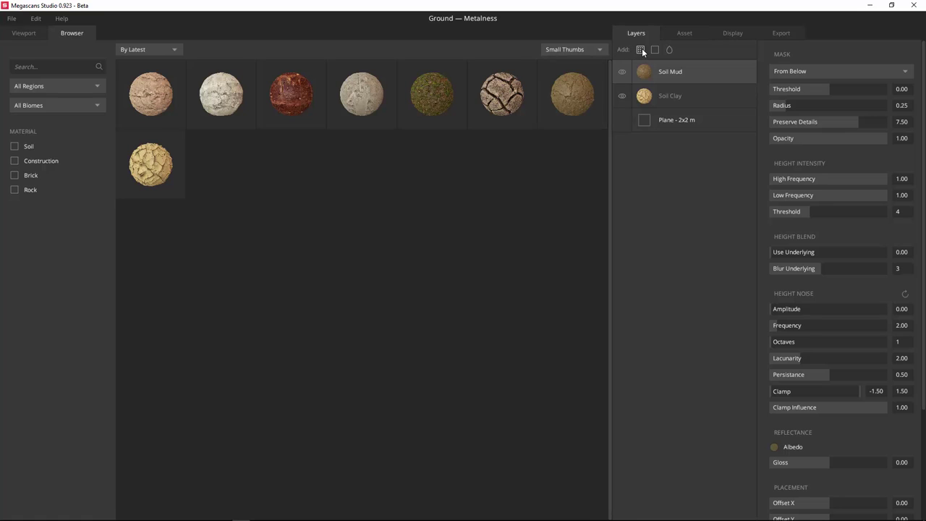
pyautogui.click(35, 33)
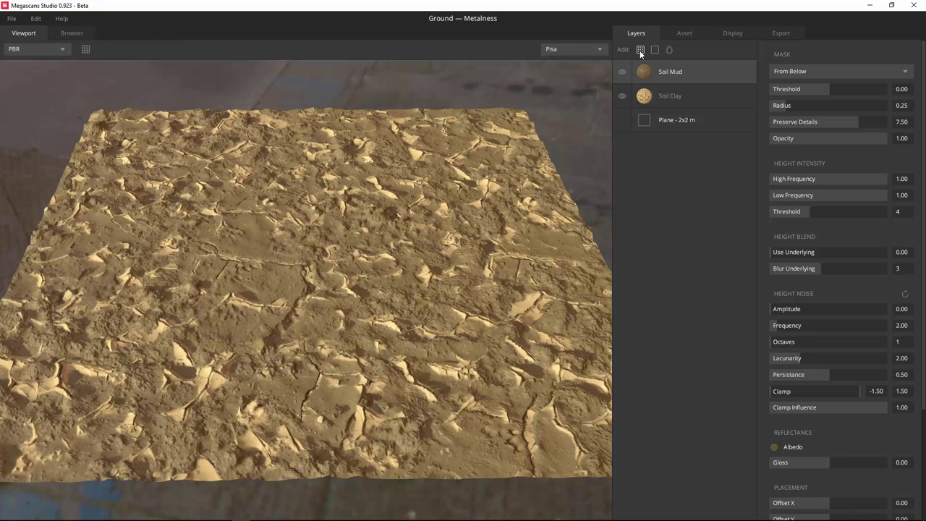
pyautogui.click(640, 50)
pyautogui.click(38, 33)
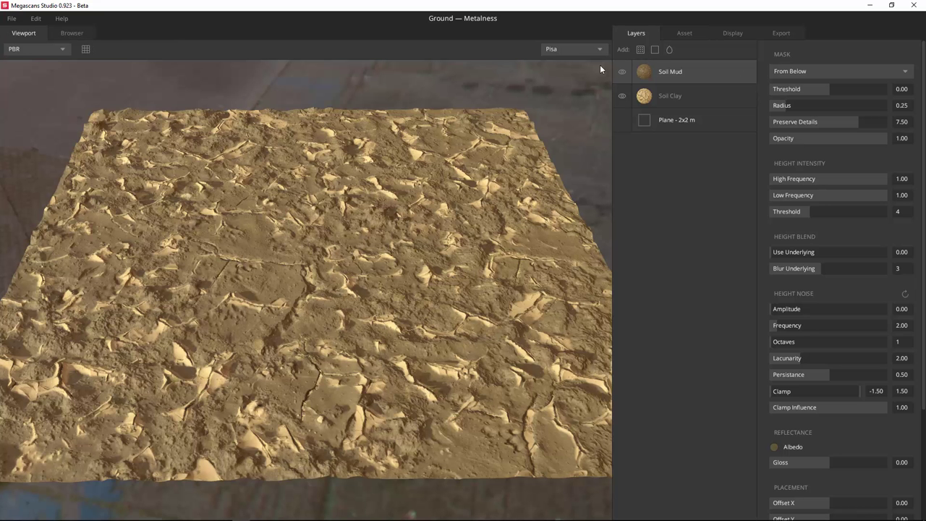
# Try a Solid layer on top of Soil Mud, delete it, and select the base plane layer
pyautogui.click(656, 50)
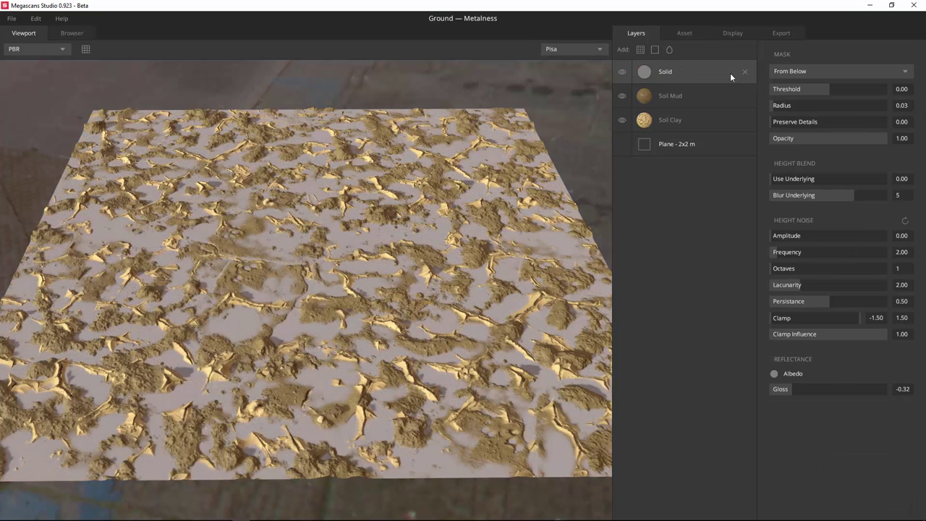
pyautogui.click(745, 72)
pyautogui.click(703, 126)
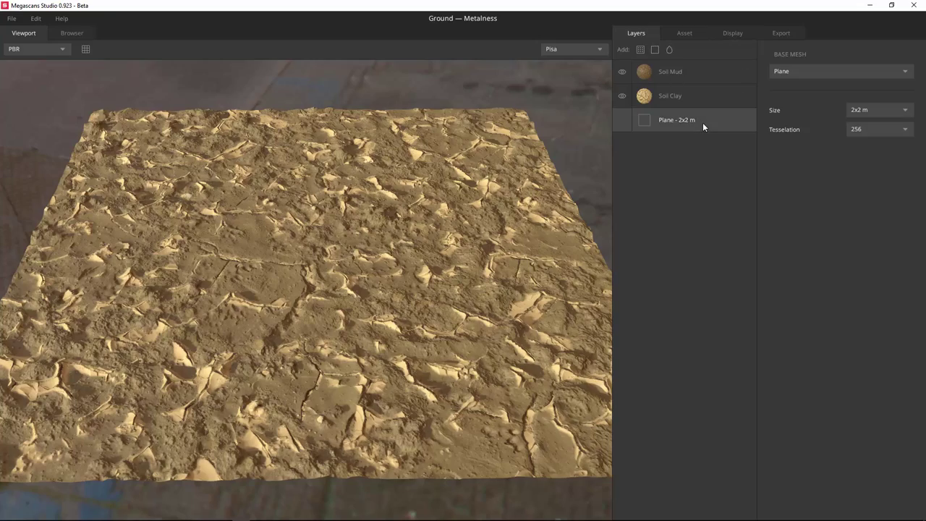
# Turn on the viewport's mesh grid display, inspect the plane from another angle, and turn it off
pyautogui.click(85, 48)
pyautogui.keyDown('alt'); pyautogui.moveTo(312, 202); pyautogui.dragTo(289, 290, button='right'); pyautogui.keyUp('alt')
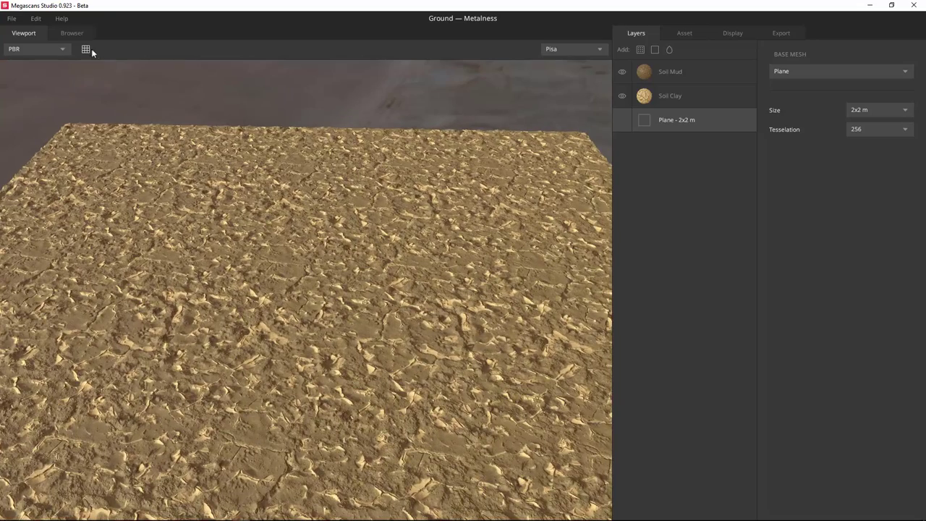
pyautogui.click(86, 48)
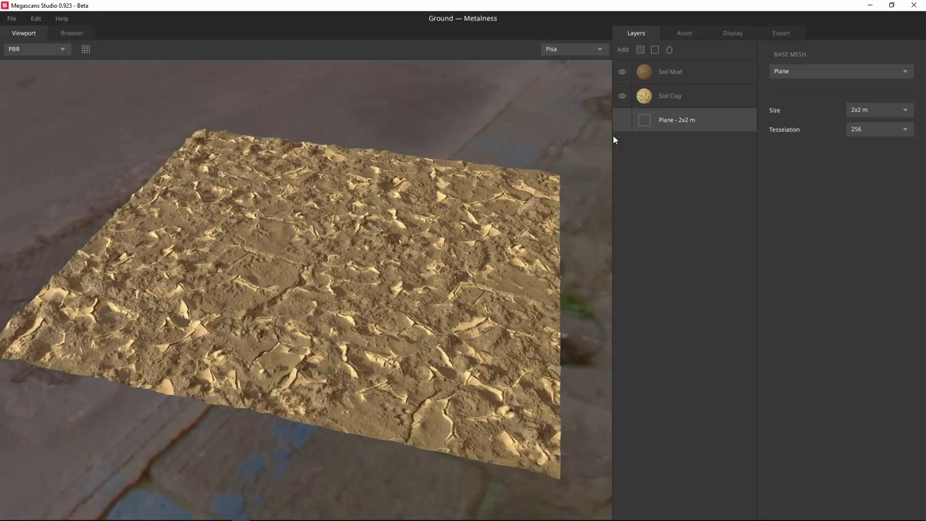
# Hide the Soil Mud layer and preview only the Albedo map of the clay surface
pyautogui.click(624, 74)
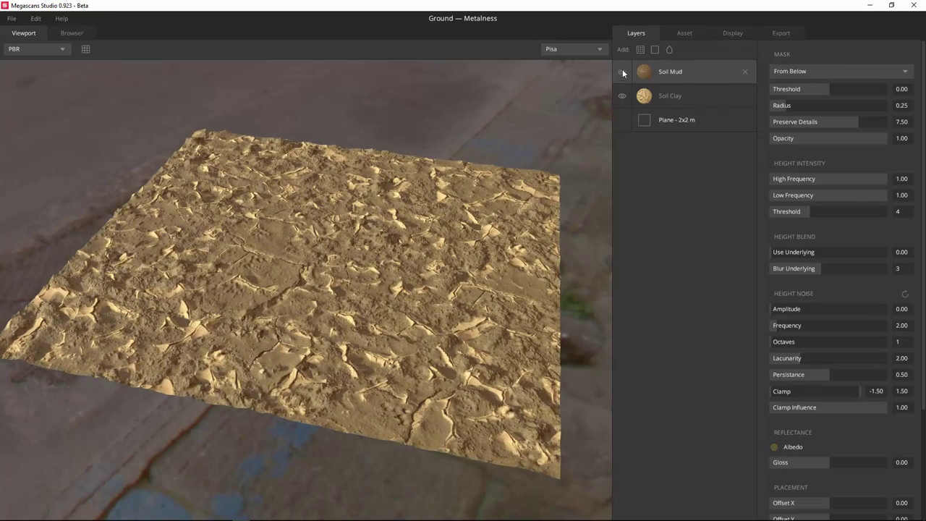
pyautogui.click(620, 72)
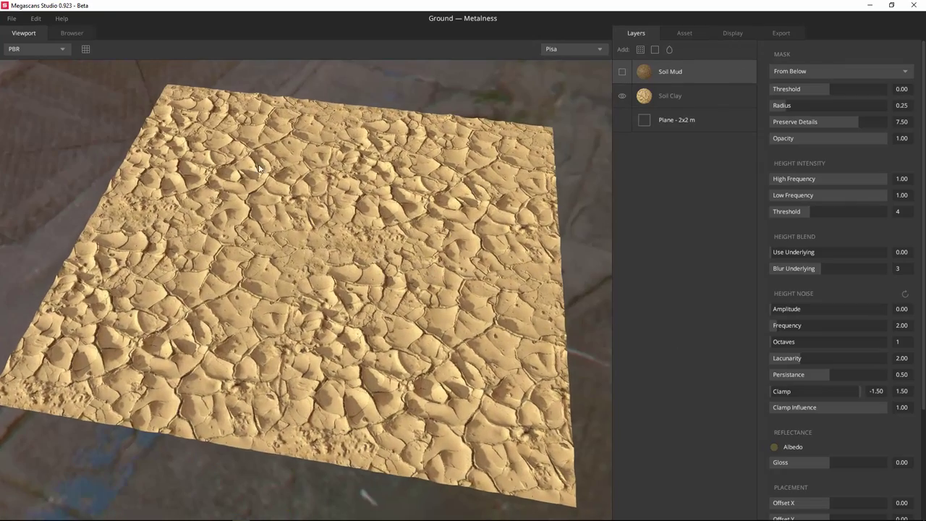
pyautogui.click(38, 47)
pyautogui.click(29, 48)
pyautogui.click(30, 49)
pyautogui.click(36, 76)
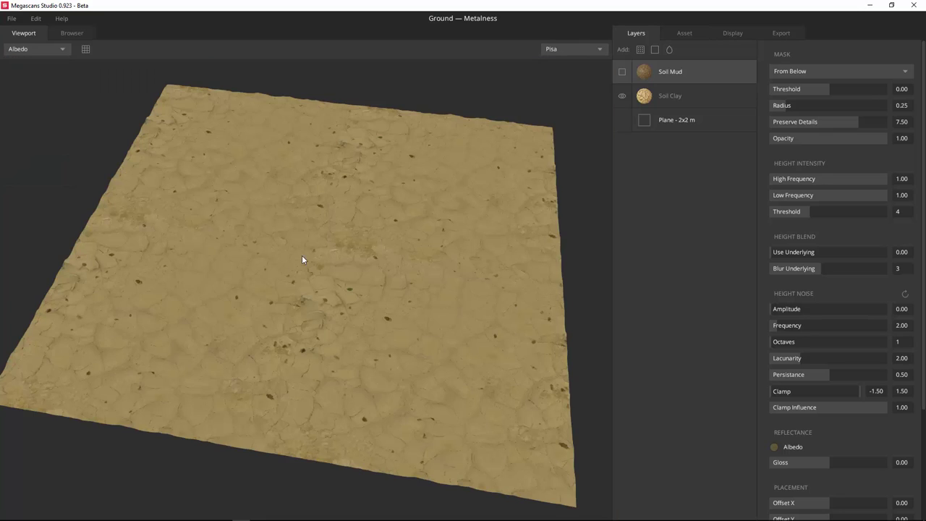
pyautogui.moveTo(321, 238); pyautogui.dragTo(337, 216, button='right')
pyautogui.moveTo(304, 240); pyautogui.dragTo(365, 284)
pyautogui.moveTo(538, 227); pyautogui.dragTo(513, 336, button='right')
# Preview the surface's individual maps, including Normal and Displacement, and return the viewport to PBR shading
pyautogui.press('1')
pyautogui.press('2')
pyautogui.press('3')
pyautogui.press('4')
pyautogui.press('5')
pyautogui.press('Down')
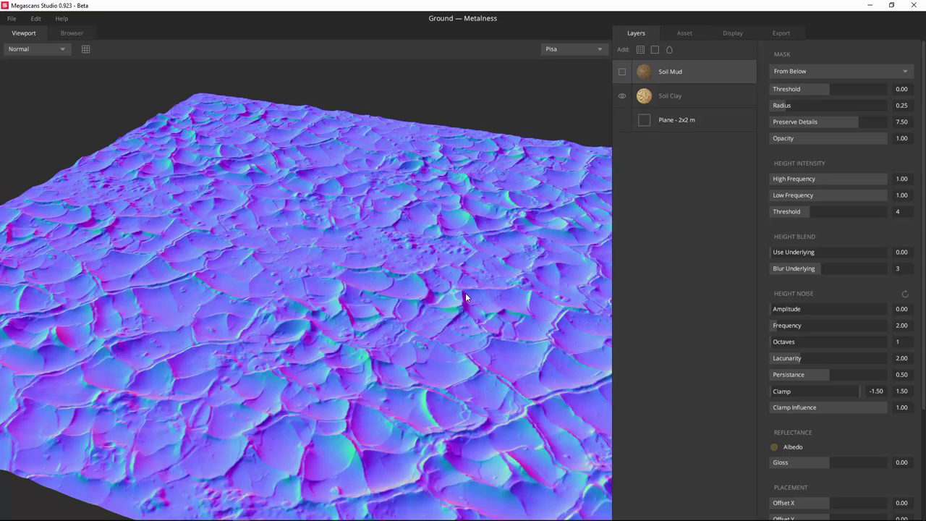
pyautogui.press('Down')
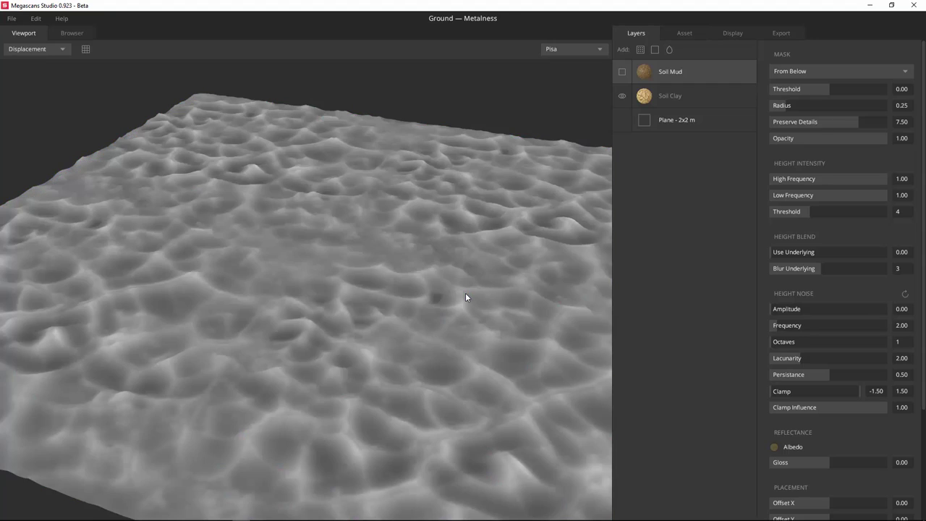
pyautogui.press('Up')
pyautogui.press('Up')
pyautogui.press('Up')
pyautogui.press('Up')
pyautogui.press('Up')
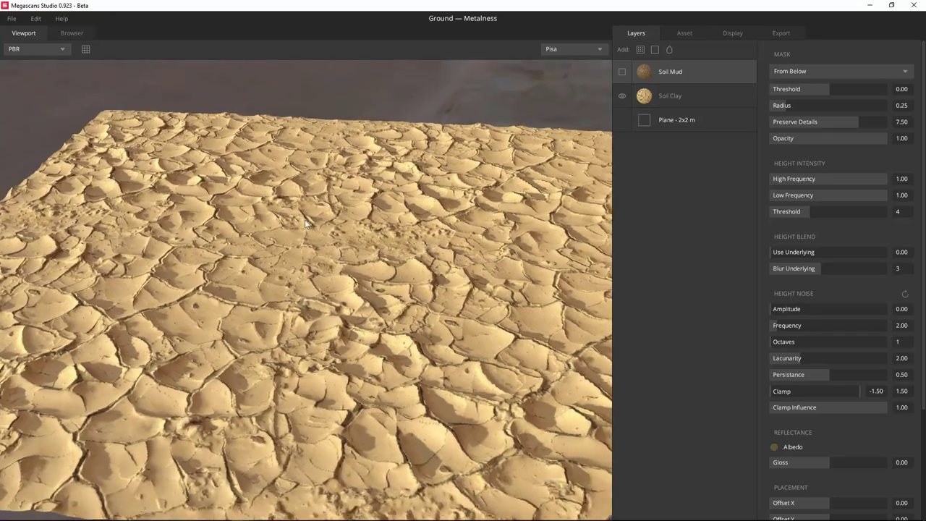
# Show the Soil Mud layer again and inspect its blend with the clay from several angles
pyautogui.scroll(1, 307, 218)
pyautogui.moveTo(385, 215); pyautogui.dragTo(400, 204)
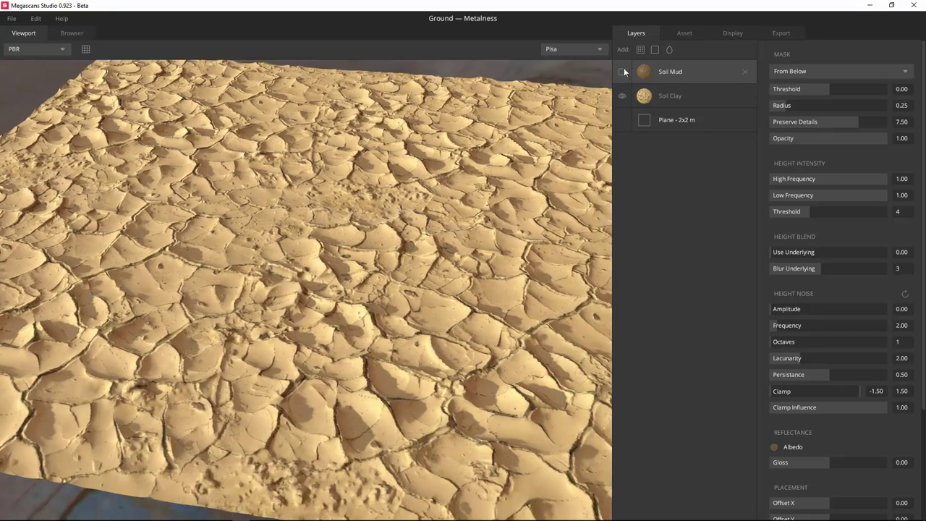
pyautogui.click(621, 73)
pyautogui.moveTo(384, 266); pyautogui.dragTo(383, 212)
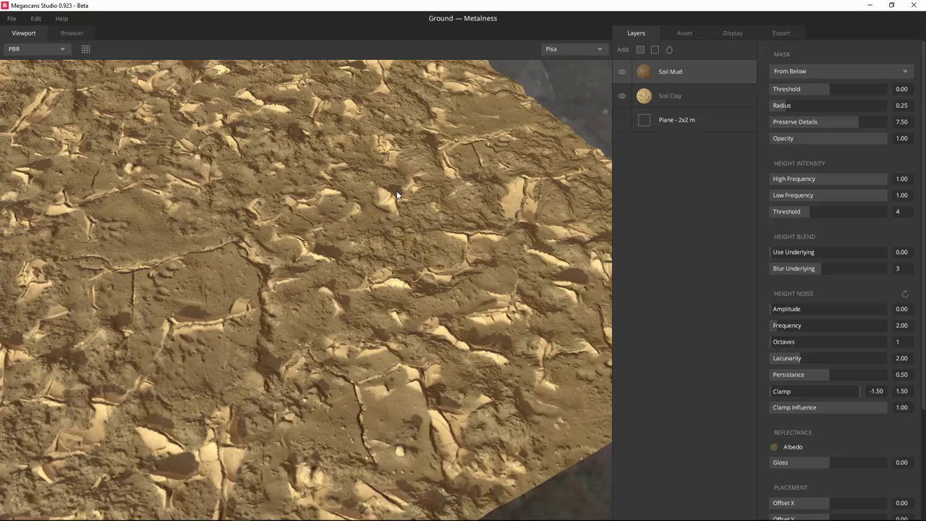
pyautogui.moveTo(262, 158); pyautogui.dragTo(352, 163)
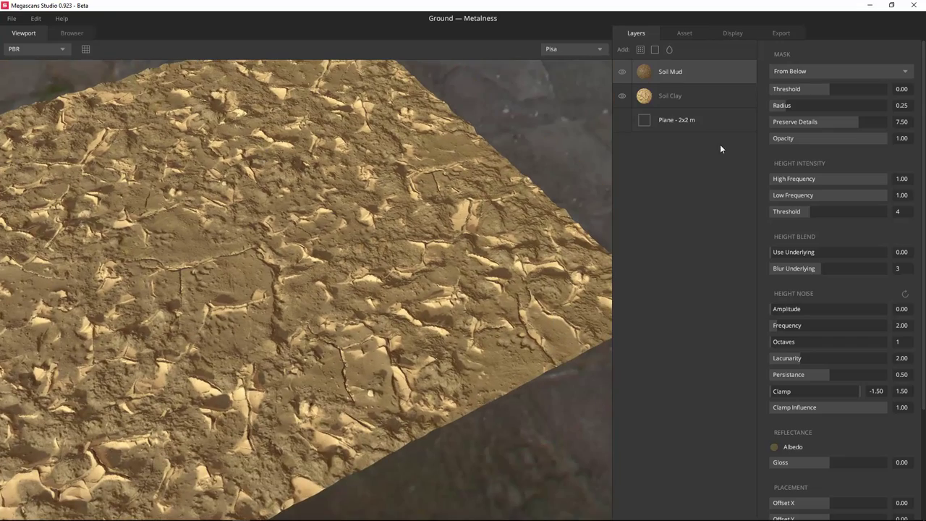
pyautogui.moveTo(318, 199); pyautogui.dragTo(287, 199)
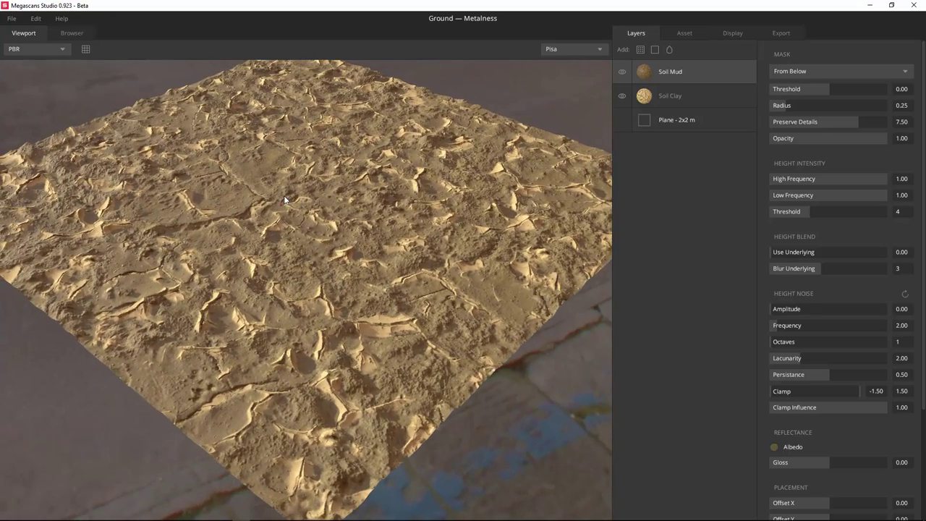
# Set the Soil Mud mask's threshold to -0.16 and its mask type to From Above
pyautogui.moveTo(823, 88); pyautogui.dragTo(812, 86)
pyautogui.click(806, 70)
pyautogui.click(802, 85)
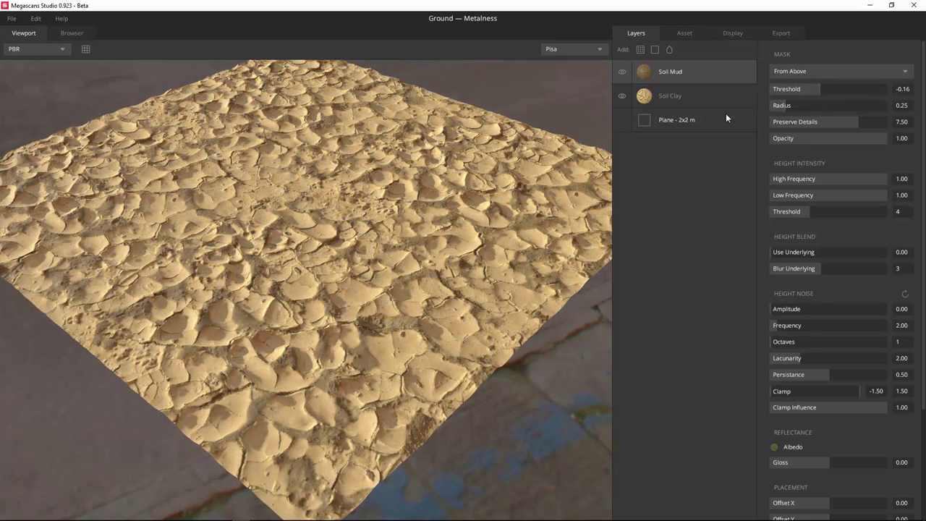
pyautogui.scroll(5, 275, 289)
pyautogui.scroll(-5, 276, 293)
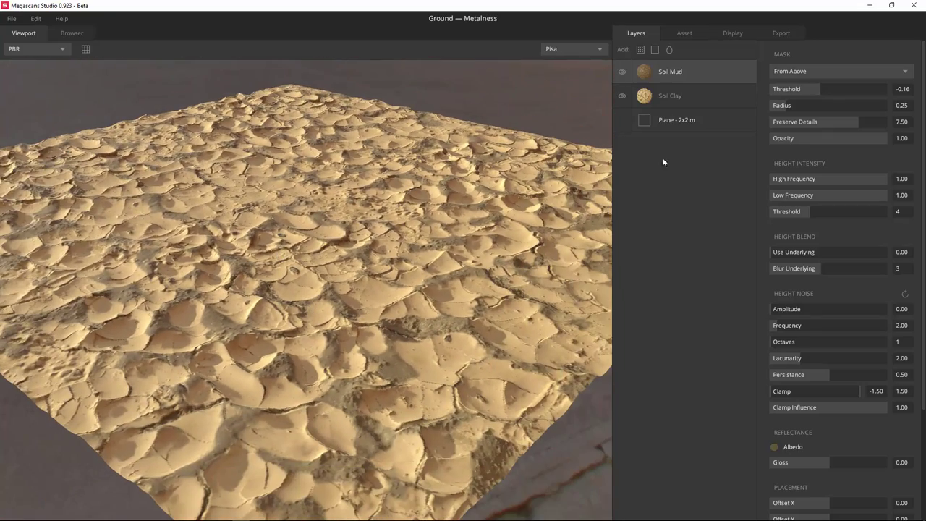
# Change the Soil Mud mask to From Below with threshold -0.10, radius 0.35 and preserve details 1.74
pyautogui.moveTo(819, 86); pyautogui.dragTo(790, 107)
pyautogui.click(799, 74)
pyautogui.click(821, 101)
pyautogui.moveTo(850, 119); pyautogui.dragTo(789, 126)
pyautogui.moveTo(477, 231); pyautogui.dragTo(408, 190)
pyautogui.moveTo(407, 189); pyautogui.dragTo(341, 371, button='right')
pyautogui.moveTo(341, 370); pyautogui.dragTo(551, 302)
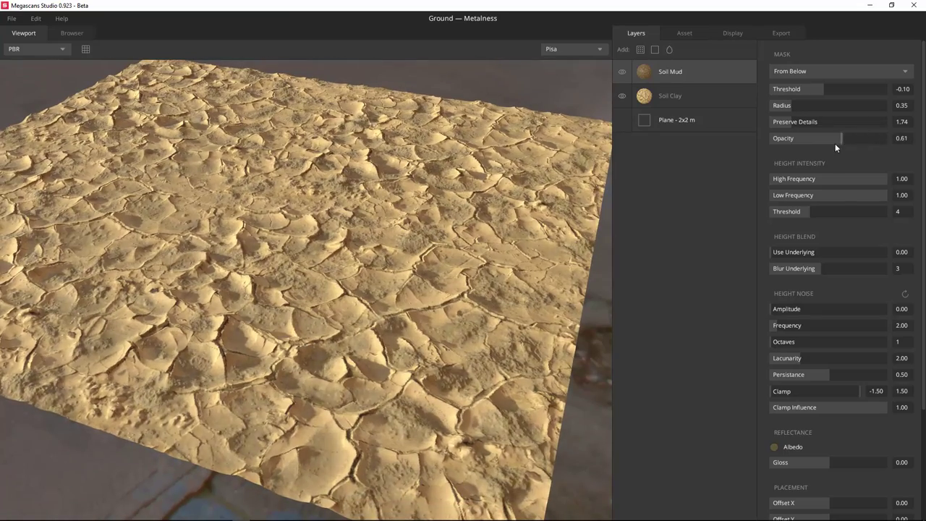
# Try a lower mask opacity of 0.45 on the Soil Mud layer and restore it to 1.00
pyautogui.moveTo(864, 143); pyautogui.dragTo(814, 150)
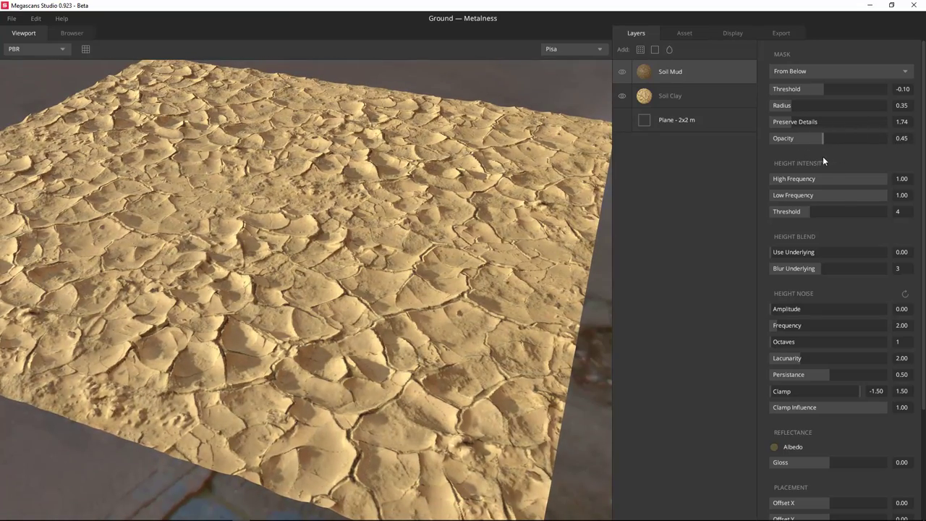
pyautogui.moveTo(879, 154); pyautogui.dragTo(861, 166)
pyautogui.moveTo(399, 240); pyautogui.dragTo(292, 242)
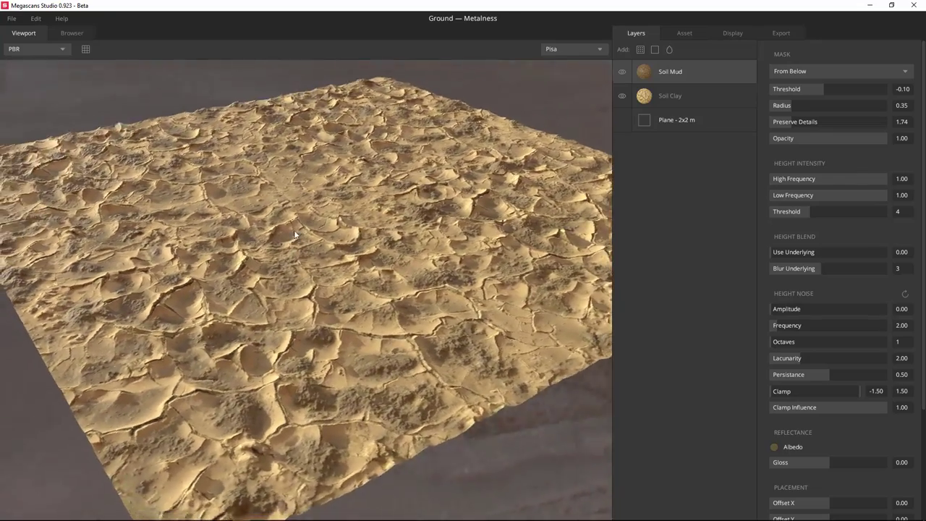
pyautogui.moveTo(292, 242); pyautogui.dragTo(360, 268, button='right')
# Try a different albedo reflectance colour on the Soil Mud layer
pyautogui.moveTo(553, 215); pyautogui.dragTo(622, 443)
pyautogui.moveTo(761, 457); pyautogui.dragTo(732, 446)
pyautogui.click(773, 447)
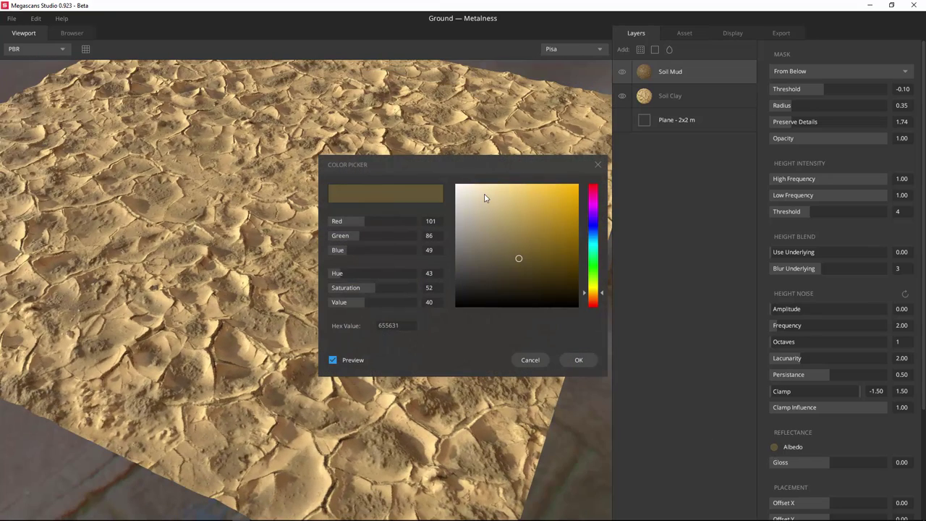
pyautogui.click(517, 256)
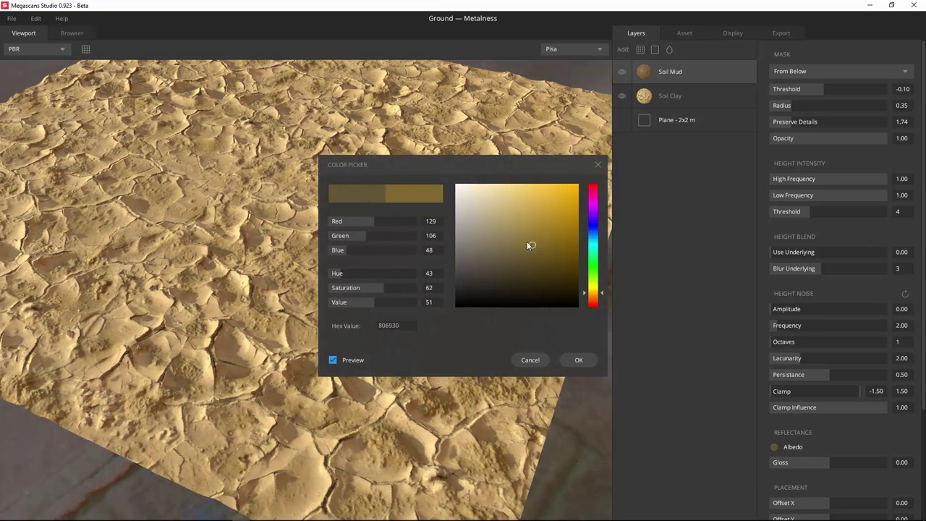
pyautogui.click(578, 363)
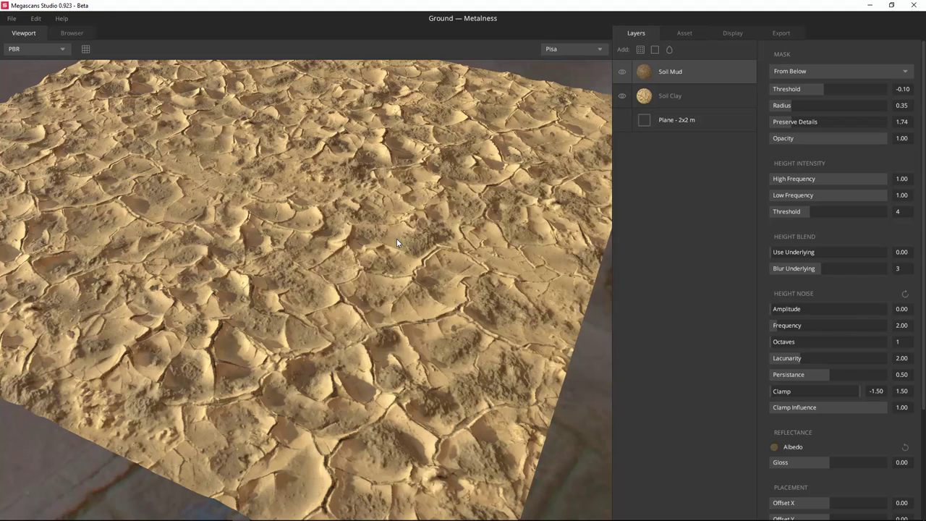
# Compare the Albedo map with PBR shading and set the Soil Mud layer's albedo colour to 7C6C45
pyautogui.press('2')
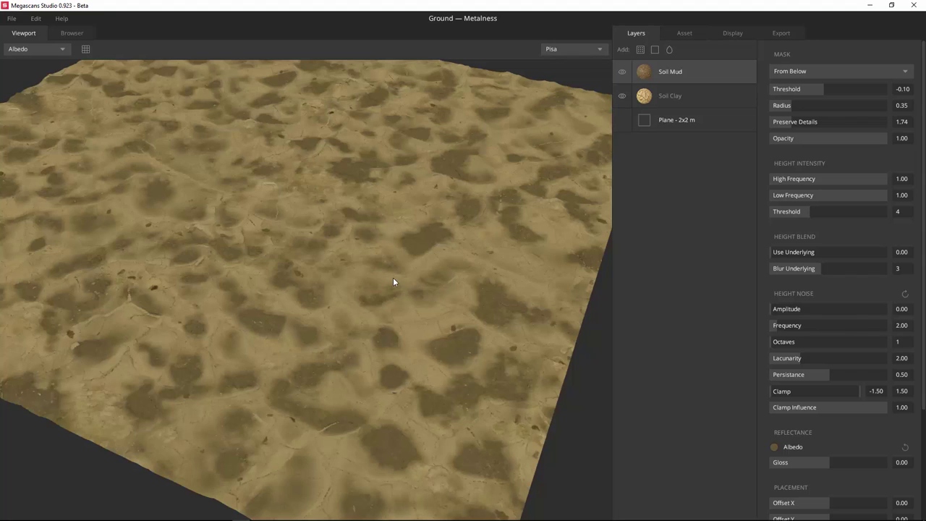
pyautogui.moveTo(391, 277); pyautogui.dragTo(446, 343)
pyautogui.press('1')
pyautogui.press('2')
pyautogui.click(774, 447)
pyautogui.moveTo(515, 245)
pyautogui.mouseDown()
pyautogui.moveTo(552, 257)
pyautogui.moveTo(533, 239)
pyautogui.moveTo(506, 257)
pyautogui.moveTo(495, 242)
pyautogui.moveTo(521, 248)
pyautogui.moveTo(496, 249)
pyautogui.moveTo(510, 249)
pyautogui.mouseUp()
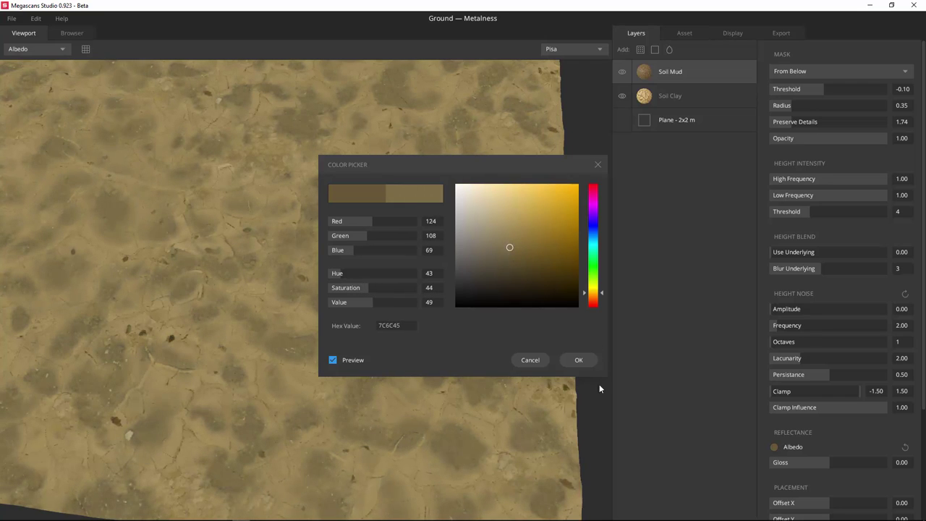
pyautogui.click(579, 358)
# Hide and show the Soil Mud layer to compare its blend with the clay in PBR shading
pyautogui.moveTo(421, 280); pyautogui.dragTo(334, 347)
pyautogui.moveTo(335, 348); pyautogui.dragTo(335, 240, button='right')
pyautogui.moveTo(335, 240); pyautogui.dragTo(216, 319, button='middle')
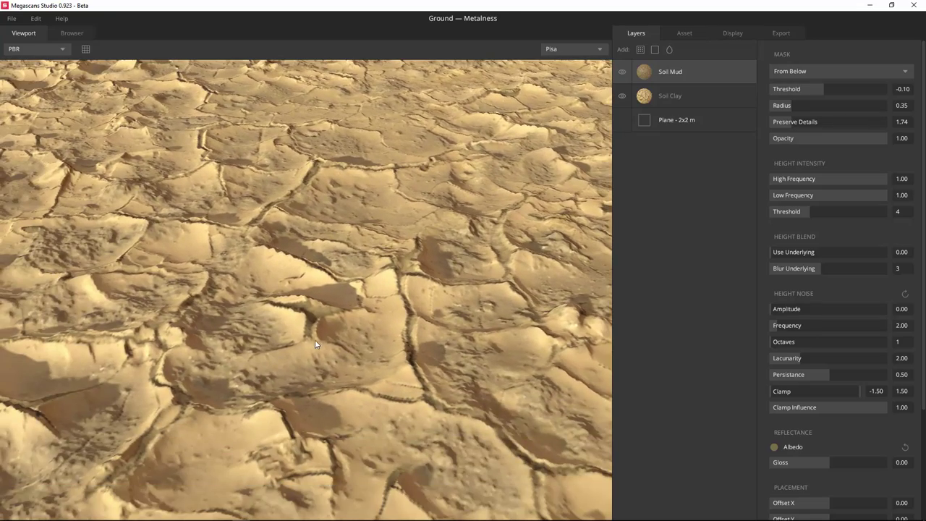
pyautogui.moveTo(318, 340); pyautogui.dragTo(348, 268)
pyautogui.click(621, 73)
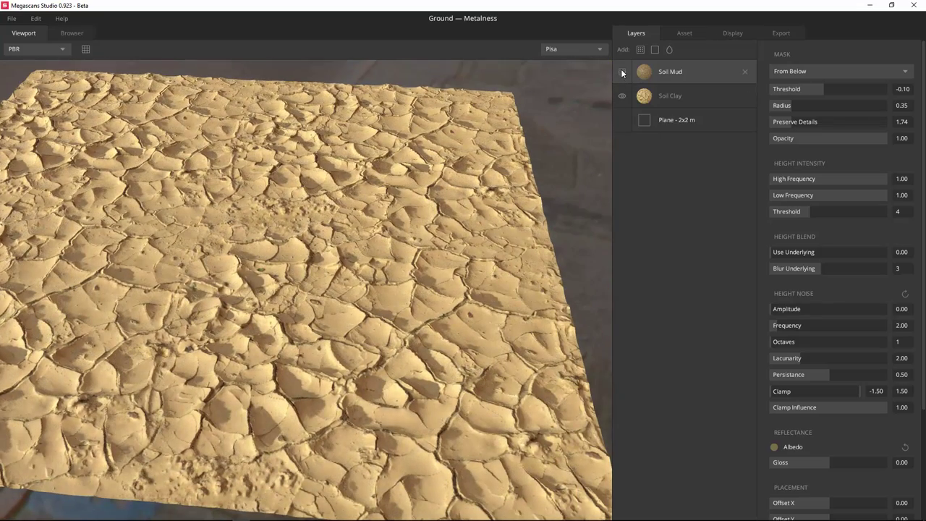
pyautogui.click(622, 72)
pyautogui.moveTo(426, 162); pyautogui.dragTo(356, 297)
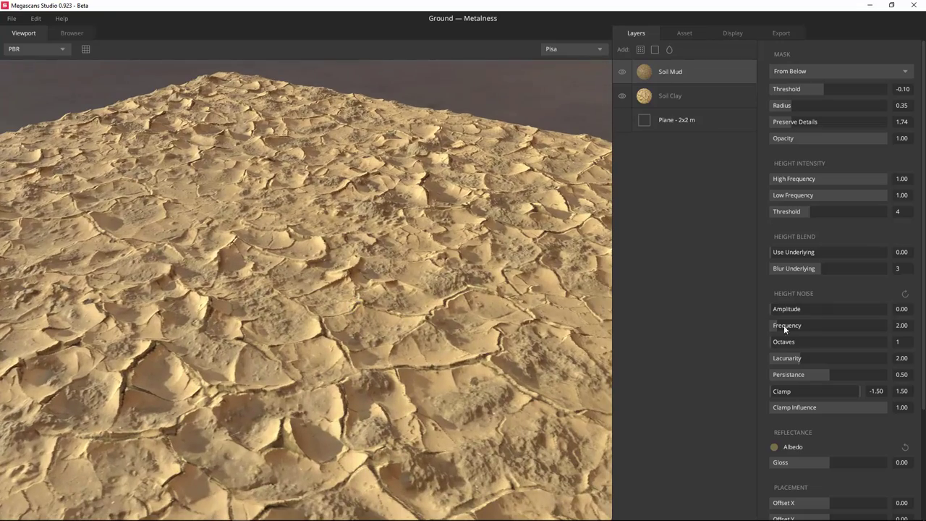
# Set the Soil Mud height noise to amplitude 0.58 and frequency 0.62
pyautogui.moveTo(777, 311)
pyautogui.mouseDown()
pyautogui.moveTo(802, 316)
pyautogui.moveTo(768, 311)
pyautogui.moveTo(804, 331)
pyautogui.moveTo(772, 327)
pyautogui.moveTo(763, 311)
pyautogui.moveTo(773, 315)
pyautogui.mouseUp()
pyautogui.moveTo(405, 223); pyautogui.dragTo(411, 116)
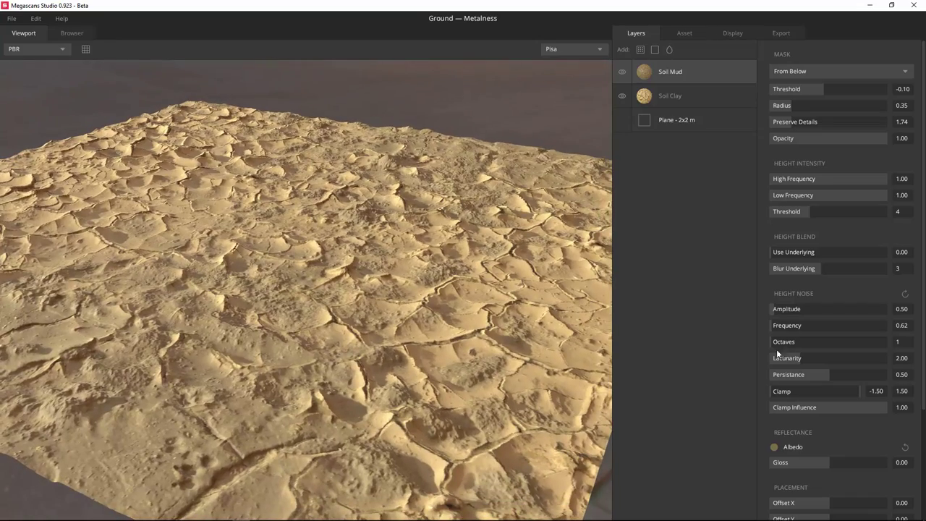
pyautogui.moveTo(777, 310)
pyautogui.mouseDown()
pyautogui.moveTo(786, 314)
pyautogui.moveTo(773, 317)
pyautogui.mouseUp()
# Preview the Roughness map and compare noise amplitudes of 0.00 and 0.58 before returning to PBR shading
pyautogui.press('c')
pyautogui.press('c')
pyautogui.press('c')
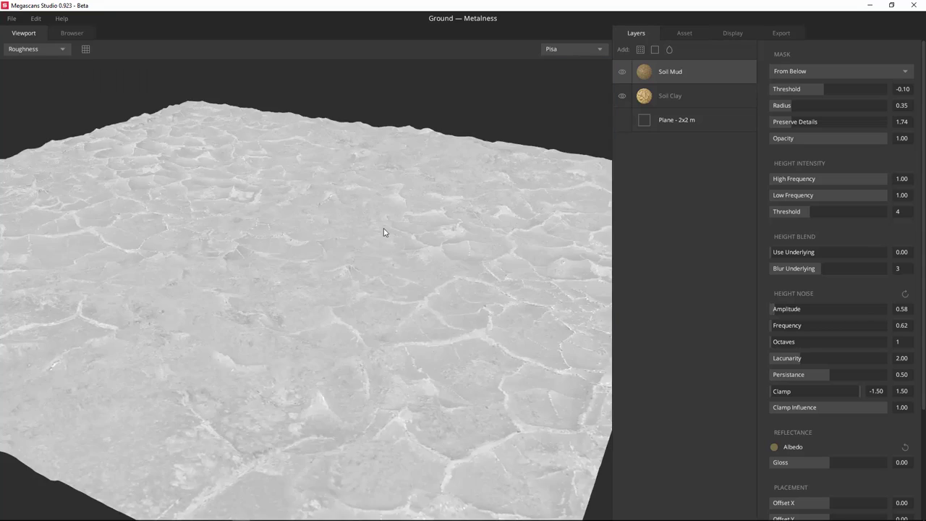
pyautogui.press('6')
pyautogui.moveTo(777, 311); pyautogui.dragTo(778, 312)
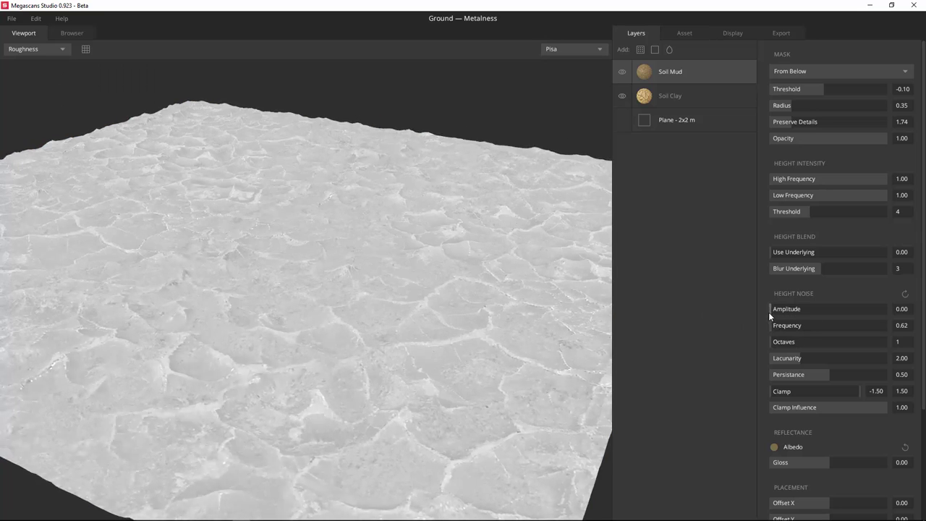
pyautogui.moveTo(768, 312); pyautogui.dragTo(774, 314)
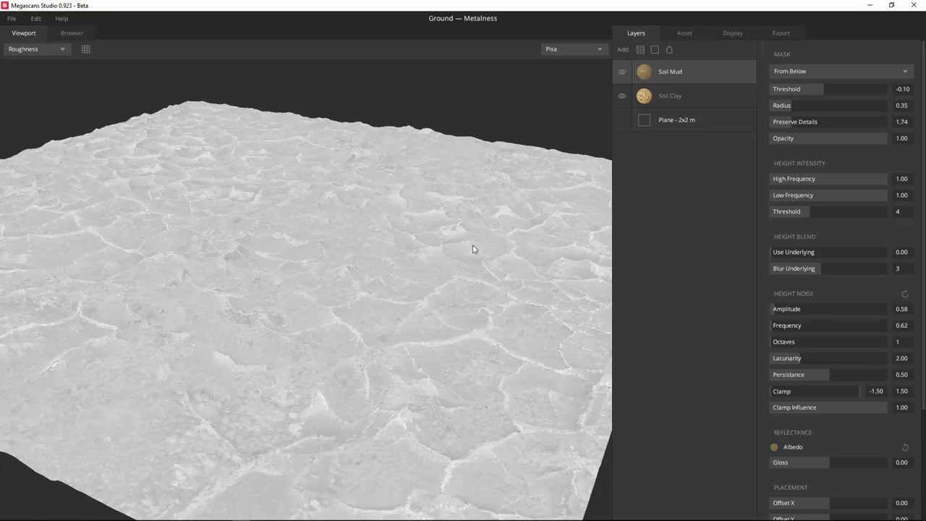
pyautogui.press('c')
pyautogui.press('c')
# Add a Liquid layer above the Soil Mud layer
pyautogui.moveTo(383, 241); pyautogui.dragTo(304, 224)
pyautogui.scroll(-10, 304, 225)
pyautogui.moveTo(350, 256); pyautogui.dragTo(366, 264)
pyautogui.scroll(-3, 423, 250)
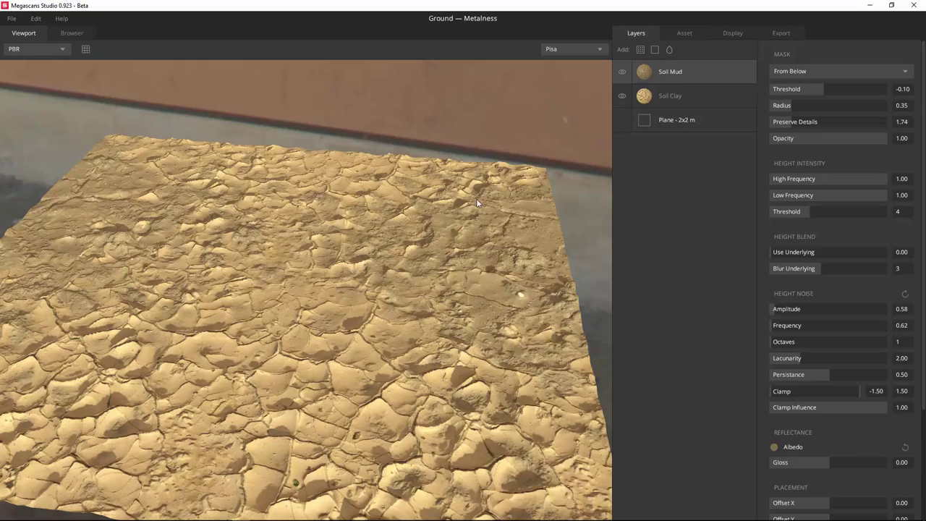
pyautogui.moveTo(476, 200); pyautogui.dragTo(340, 246)
pyautogui.click(669, 49)
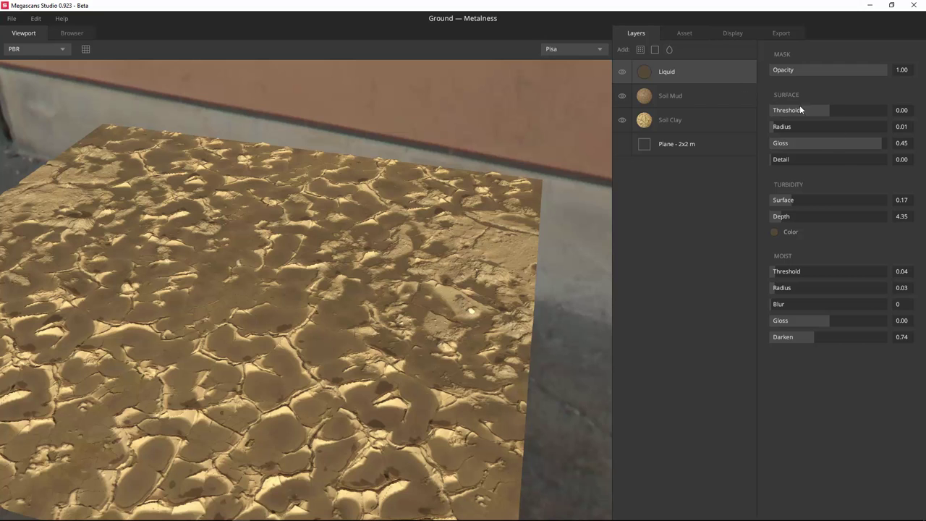
# Set the Soil Mud layer's height noise amplitude to 0.83
pyautogui.click(687, 96)
pyautogui.moveTo(320, 200); pyautogui.dragTo(275, 174)
pyautogui.moveTo(777, 305); pyautogui.dragTo(776, 312)
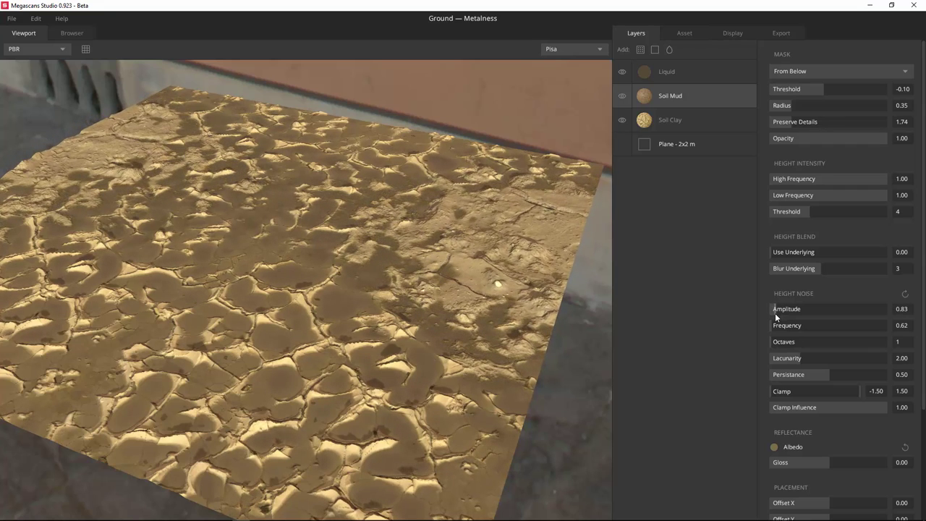
# Set the Soil Clay layer's height noise to amplitude 0.75 and frequency 0.50
pyautogui.click(692, 121)
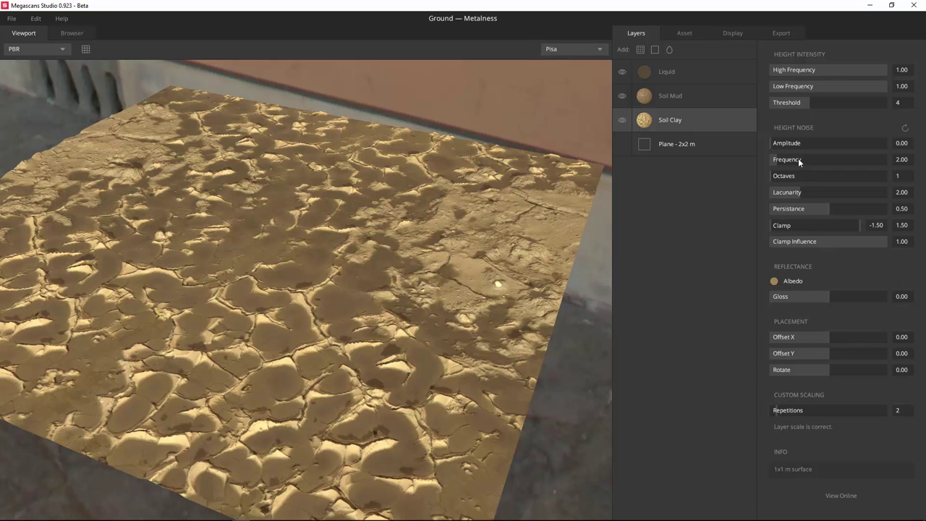
pyautogui.moveTo(775, 143)
pyautogui.mouseDown()
pyautogui.moveTo(787, 144)
pyautogui.moveTo(771, 144)
pyautogui.moveTo(777, 157)
pyautogui.moveTo(774, 145)
pyautogui.mouseUp()
pyautogui.moveTo(583, 225); pyautogui.dragTo(440, 278)
pyautogui.scroll(-5, 439, 202)
# Preview the material tiled across a larger area, inspect it from several angles, and turn the tiling off
pyautogui.click(86, 49)
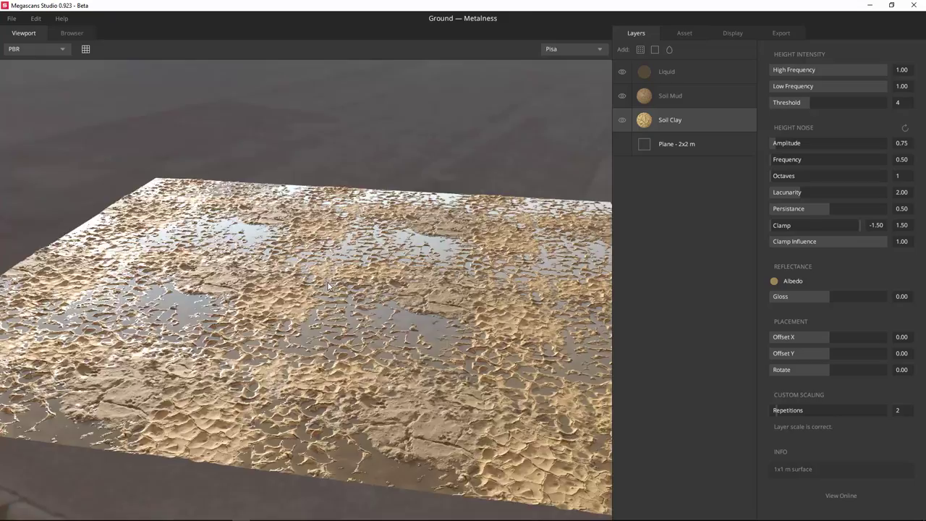
pyautogui.moveTo(328, 282); pyautogui.dragTo(451, 328)
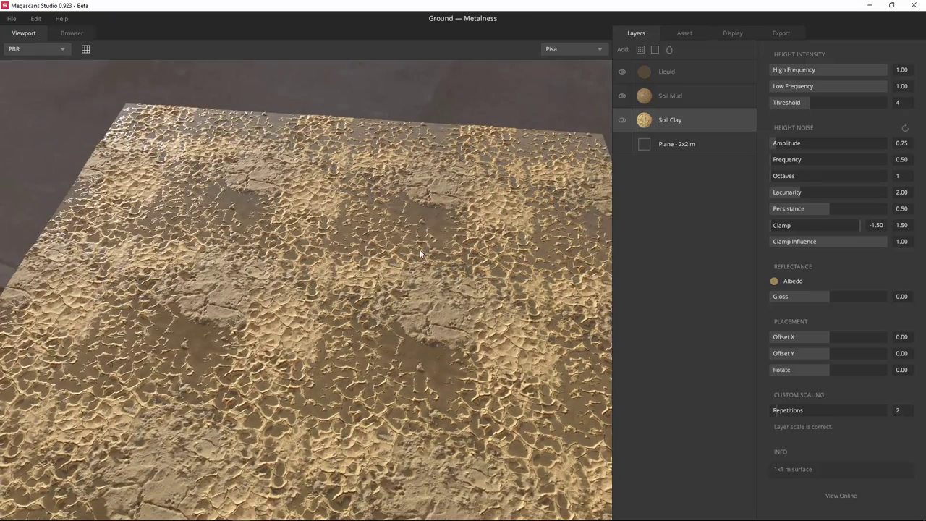
pyautogui.moveTo(377, 291); pyautogui.dragTo(366, 266)
pyautogui.scroll(-3, 392, 177)
pyautogui.scroll(5, 392, 178)
pyautogui.moveTo(394, 217); pyautogui.dragTo(455, 328)
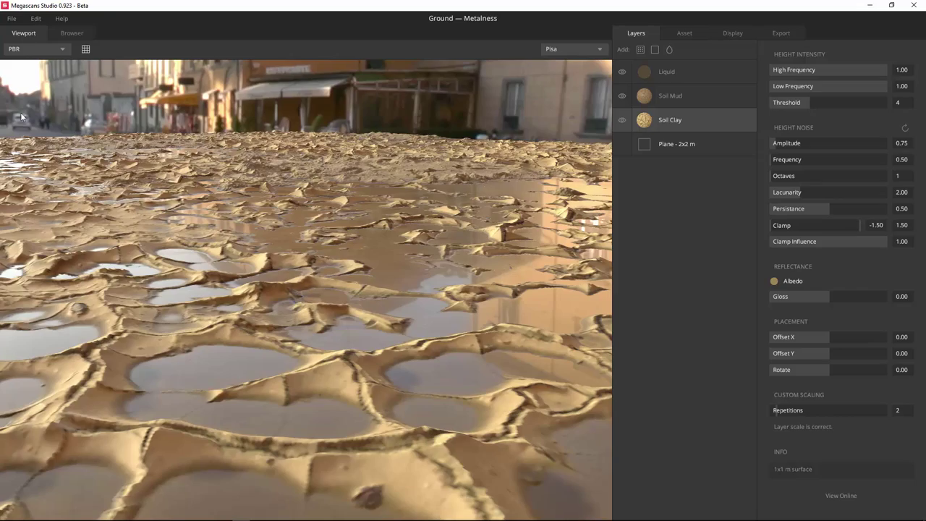
pyautogui.click(24, 50)
pyautogui.click(85, 50)
# Select the Liquid layer and inspect its puddles across the surface
pyautogui.moveTo(232, 174); pyautogui.dragTo(320, 345)
pyautogui.moveTo(321, 344); pyautogui.dragTo(386, 364, button='middle')
pyautogui.keyDown('shift'); pyautogui.moveTo(386, 365); pyautogui.dragTo(253, 328); pyautogui.keyUp('shift')
pyautogui.scroll(3, 253, 323)
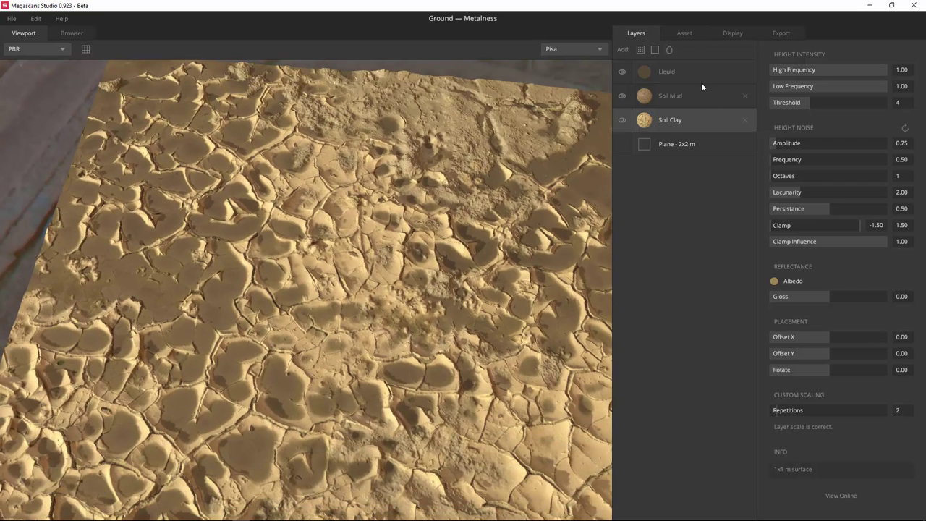
pyautogui.click(699, 80)
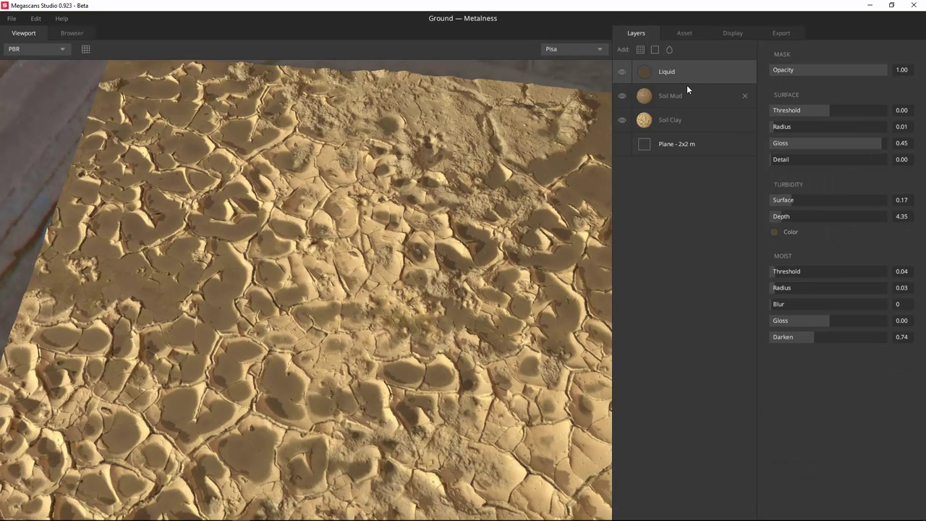
pyautogui.moveTo(347, 293); pyautogui.dragTo(744, 215)
pyautogui.moveTo(405, 254); pyautogui.dragTo(461, 36, button='right')
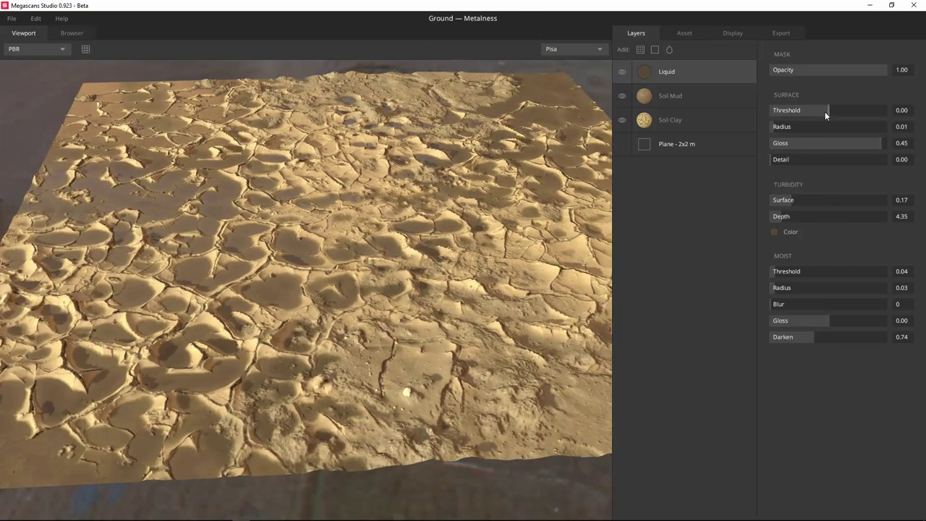
# Try Liquid surface thresholds of 0.15, -0.06 and -0.01 and restore the threshold to 0.00
pyautogui.moveTo(825, 111); pyautogui.dragTo(837, 128)
pyautogui.moveTo(315, 293); pyautogui.dragTo(372, 343, button='right')
pyautogui.moveTo(372, 343); pyautogui.dragTo(431, 295)
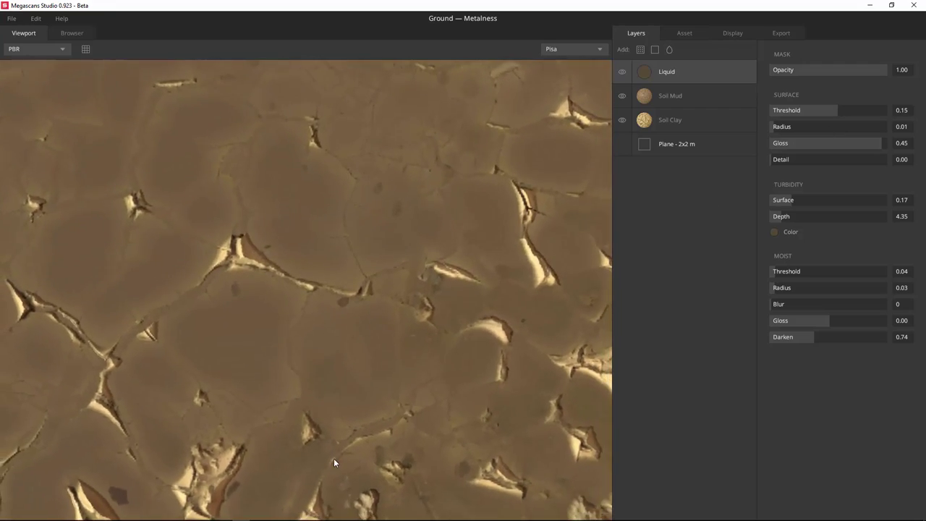
pyautogui.moveTo(432, 295); pyautogui.dragTo(499, 210, button='right')
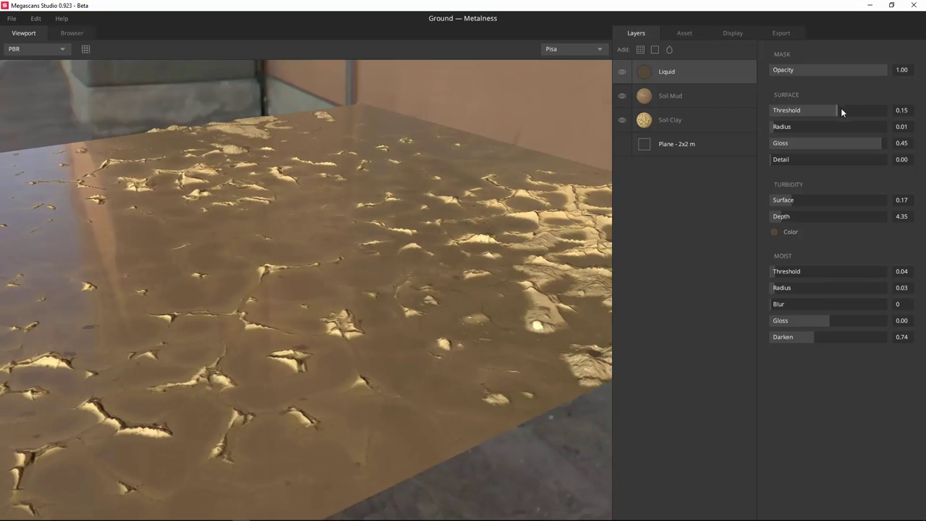
pyautogui.moveTo(838, 111)
pyautogui.mouseDown()
pyautogui.moveTo(807, 113)
pyautogui.moveTo(826, 119)
pyautogui.mouseUp()
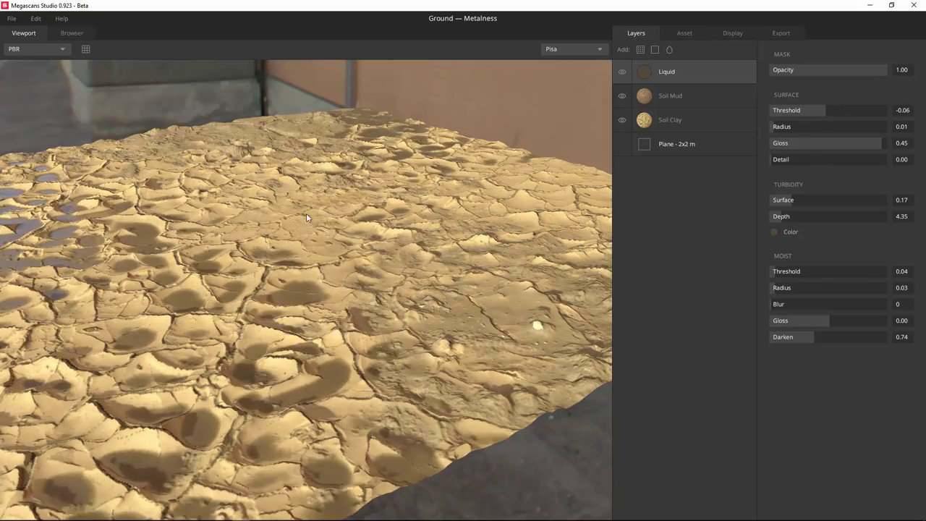
pyautogui.scroll(-5, 248, 218)
pyautogui.moveTo(248, 218); pyautogui.dragTo(227, 210)
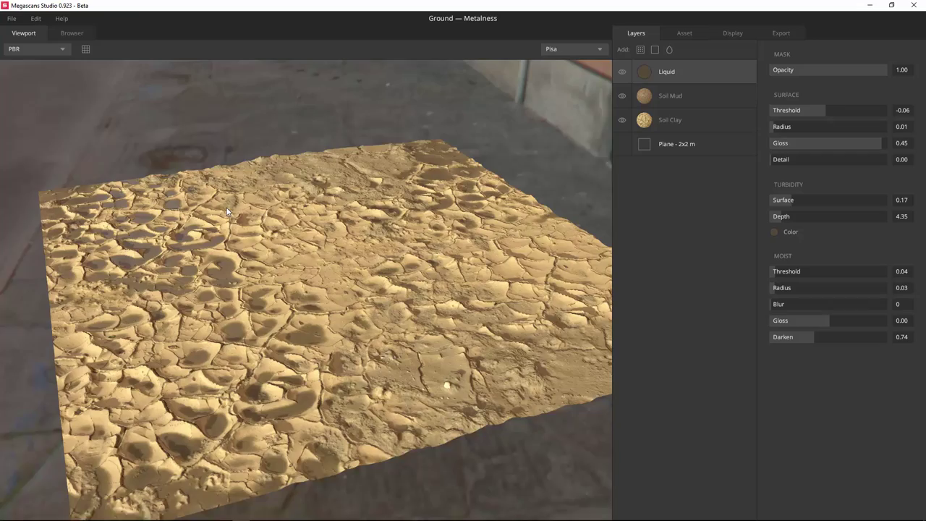
pyautogui.click(828, 109)
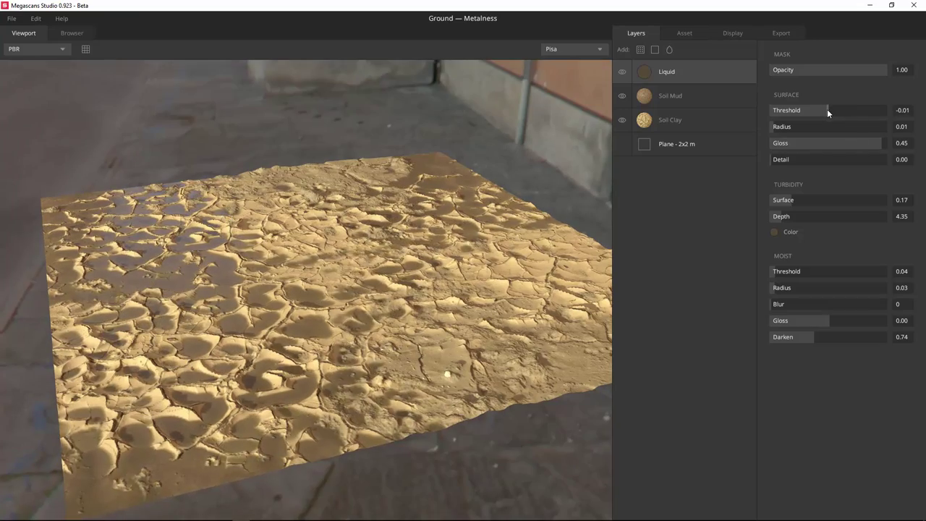
pyautogui.moveTo(828, 110); pyautogui.dragTo(829, 112)
# Set the Liquid layer's surface radius to 0.04
pyautogui.moveTo(304, 351); pyautogui.dragTo(273, 375)
pyautogui.scroll(-5, 272, 375)
pyautogui.scroll(8, 380, 391)
pyautogui.moveTo(354, 380); pyautogui.dragTo(415, 375)
pyautogui.moveTo(415, 375); pyautogui.dragTo(428, 318, button='middle')
pyautogui.moveTo(774, 126); pyautogui.dragTo(777, 162)
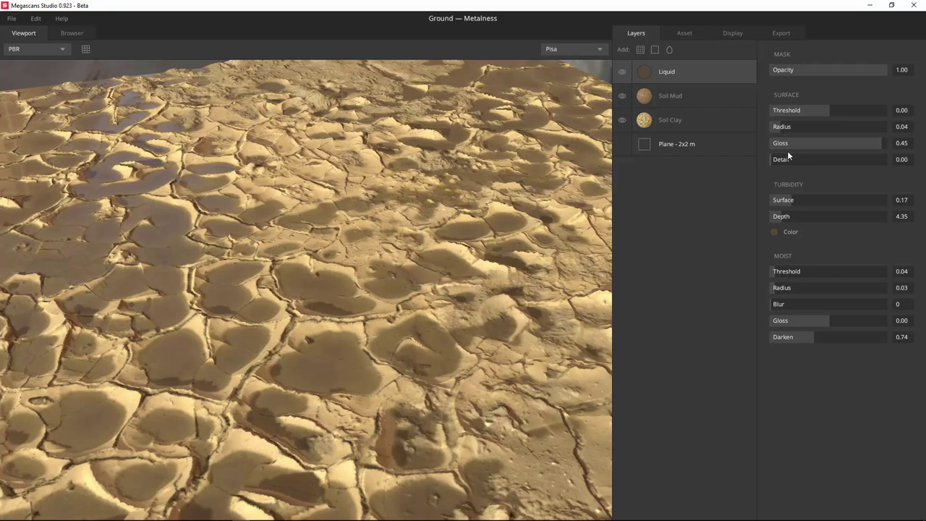
# Set the Liquid layer's turbidity to surface 0.19 and depth 18.26
pyautogui.moveTo(793, 199); pyautogui.dragTo(725, 213)
pyautogui.click(793, 200)
pyautogui.moveTo(787, 214)
pyautogui.mouseDown()
pyautogui.moveTo(842, 210)
pyautogui.moveTo(781, 216)
pyautogui.mouseUp()
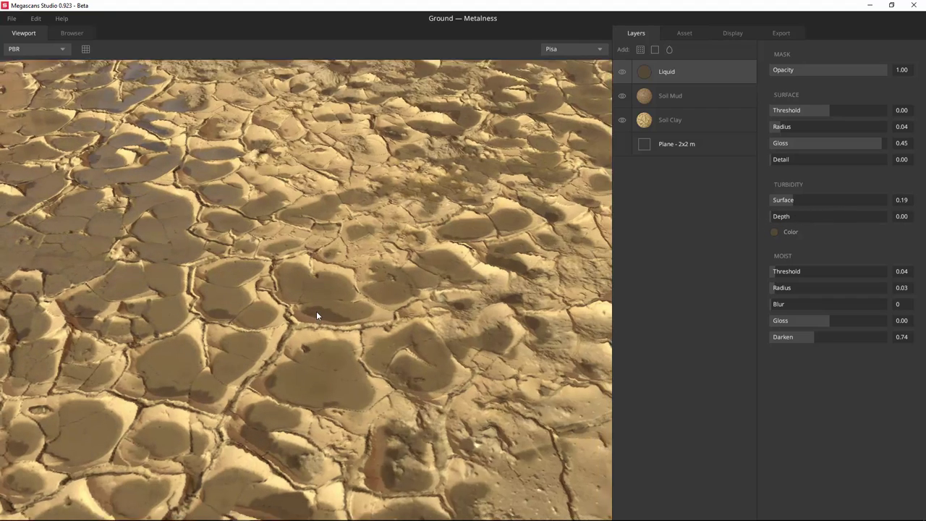
pyautogui.moveTo(316, 311); pyautogui.dragTo(331, 365)
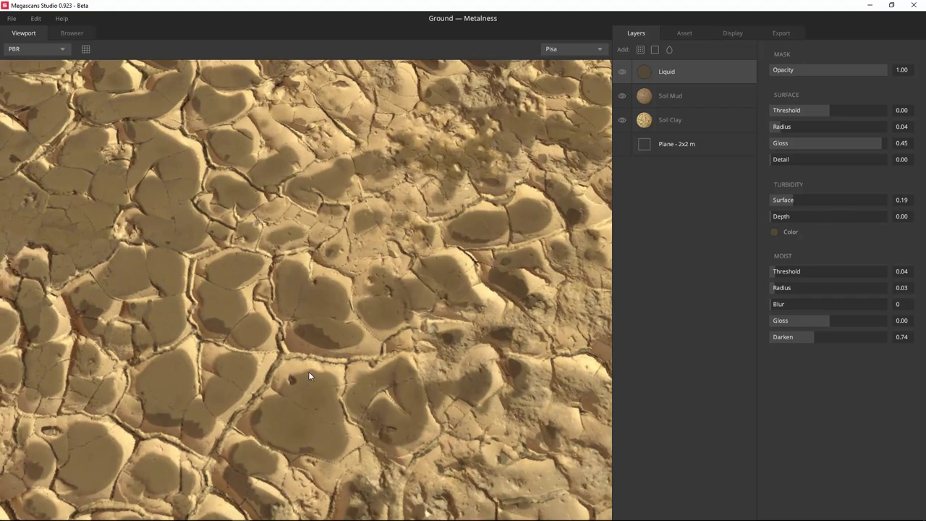
pyautogui.moveTo(797, 217); pyautogui.dragTo(818, 226)
# Change the Liquid layer's turbidity colour to the dark brown 584C38 and check the puddles
pyautogui.click(773, 232)
pyautogui.moveTo(508, 247)
pyautogui.mouseDown()
pyautogui.moveTo(501, 229)
pyautogui.moveTo(438, 256)
pyautogui.moveTo(435, 204)
pyautogui.moveTo(455, 274)
pyautogui.moveTo(521, 250)
pyautogui.moveTo(489, 279)
pyautogui.moveTo(499, 255)
pyautogui.moveTo(497, 266)
pyautogui.mouseUp()
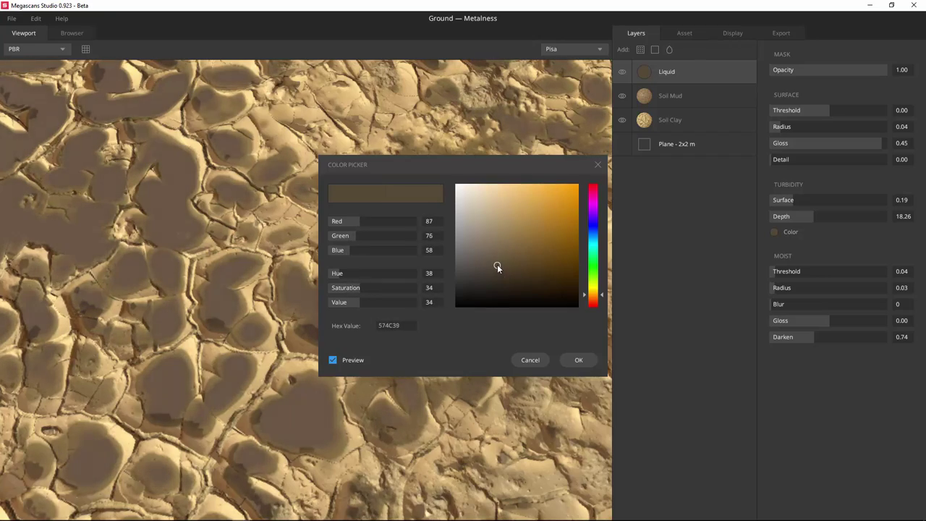
pyautogui.click(583, 364)
pyautogui.moveTo(260, 304); pyautogui.dragTo(290, 257)
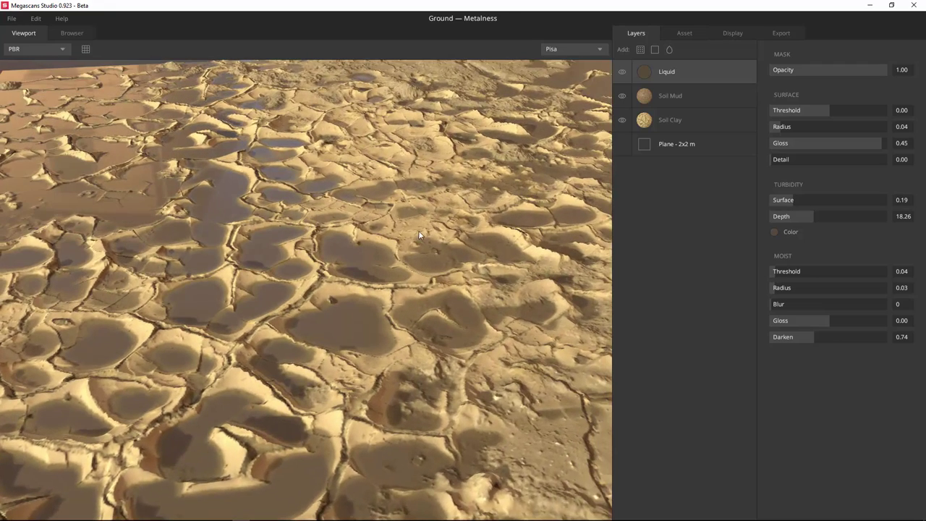
pyautogui.moveTo(419, 242); pyautogui.dragTo(416, 268)
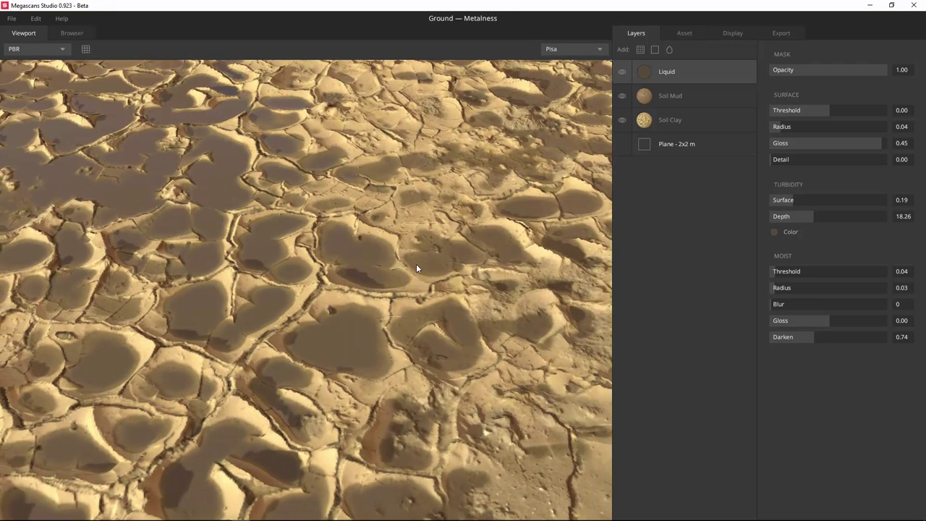
pyautogui.moveTo(395, 265); pyautogui.dragTo(374, 264, button='middle')
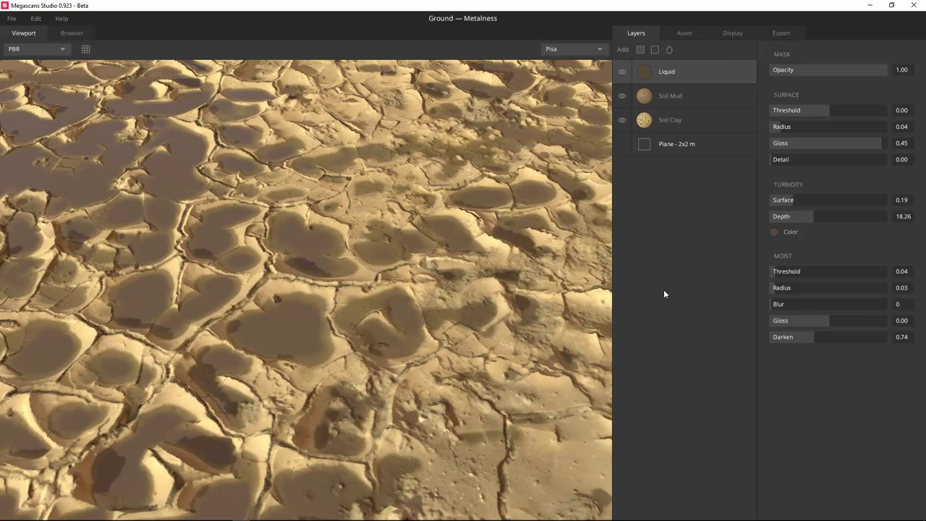
# Set the Liquid layer's moist threshold to 0.07
pyautogui.moveTo(779, 274); pyautogui.dragTo(777, 273)
pyautogui.moveTo(445, 325); pyautogui.dragTo(425, 297)
pyautogui.scroll(-4, 475, 243)
pyautogui.moveTo(475, 243); pyautogui.dragTo(345, 268)
pyautogui.scroll(8, 345, 267)
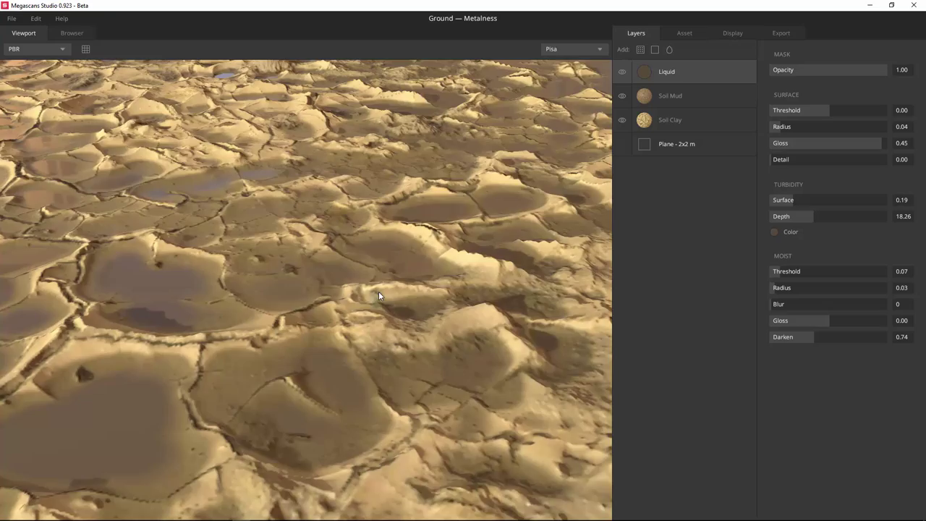
# Set the Liquid layer's moist radius to 0.05
pyautogui.moveTo(378, 291); pyautogui.dragTo(398, 246, button='right')
pyautogui.moveTo(777, 294)
pyautogui.mouseDown()
pyautogui.moveTo(792, 292)
pyautogui.moveTo(773, 296)
pyautogui.moveTo(795, 305)
pyautogui.moveTo(766, 303)
pyautogui.moveTo(796, 307)
pyautogui.moveTo(778, 308)
pyautogui.mouseUp()
pyautogui.moveTo(419, 278); pyautogui.dragTo(411, 364)
pyautogui.scroll(-3, 410, 364)
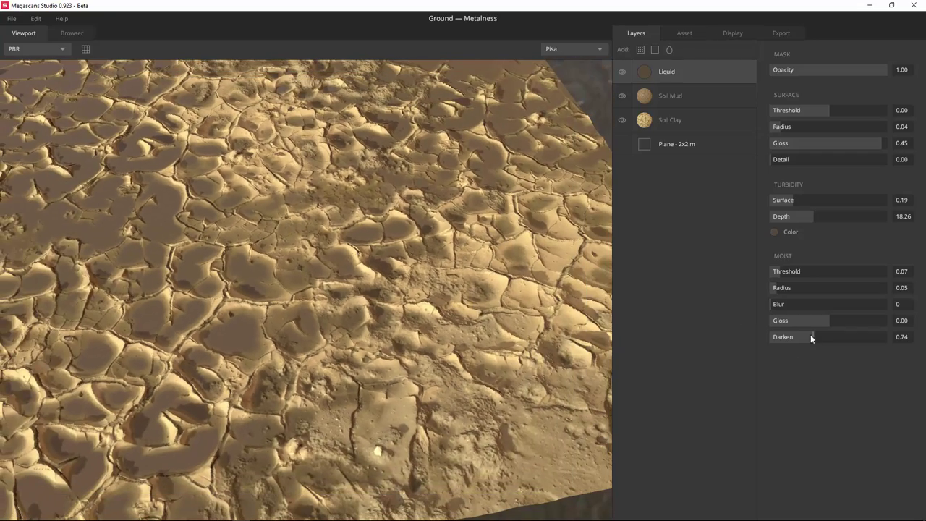
# Set the Liquid layer's moist darken to 0.76 and check the wet areas up close
pyautogui.moveTo(809, 336)
pyautogui.mouseDown()
pyautogui.moveTo(863, 338)
pyautogui.moveTo(849, 348)
pyautogui.moveTo(839, 334)
pyautogui.moveTo(793, 338)
pyautogui.moveTo(816, 345)
pyautogui.mouseUp()
pyautogui.moveTo(562, 370); pyautogui.dragTo(281, 308)
pyautogui.moveTo(281, 307); pyautogui.dragTo(365, 379, button='right')
pyautogui.moveTo(366, 379); pyautogui.dragTo(342, 266)
pyautogui.moveTo(413, 247); pyautogui.dragTo(407, 274)
# Inspect the Albedo map of the whole ground surface, and return to the PBR view
pyautogui.press('2')
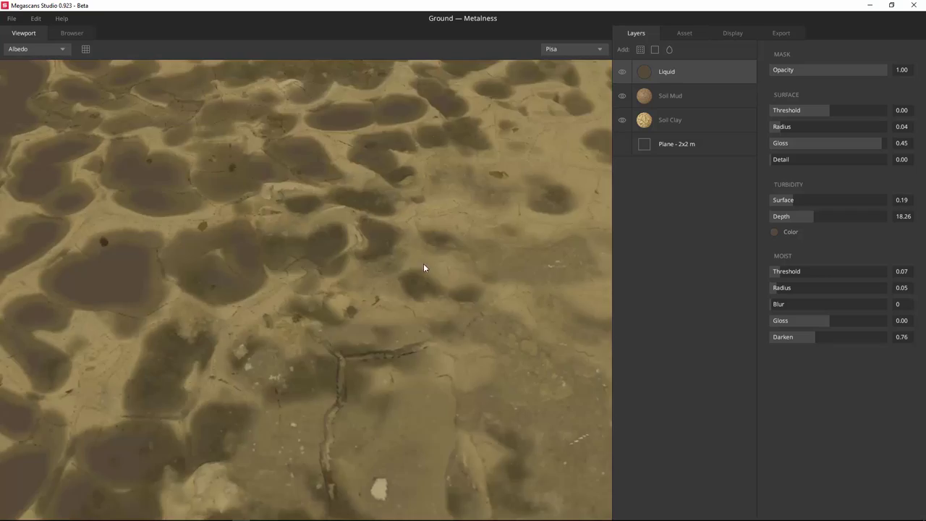
pyautogui.moveTo(429, 263); pyautogui.dragTo(339, 223, button='right')
pyautogui.moveTo(339, 223); pyautogui.dragTo(168, 270)
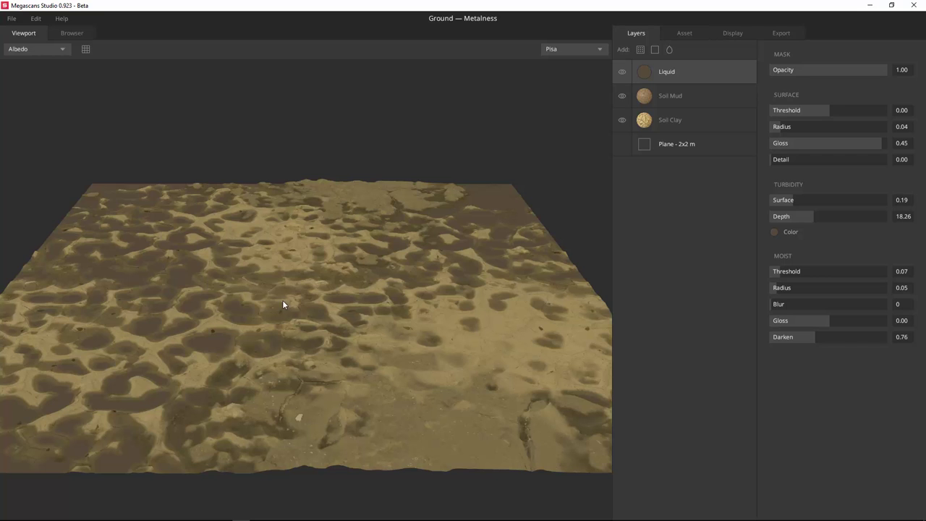
pyautogui.moveTo(359, 305); pyautogui.dragTo(410, 287)
pyautogui.press('1')
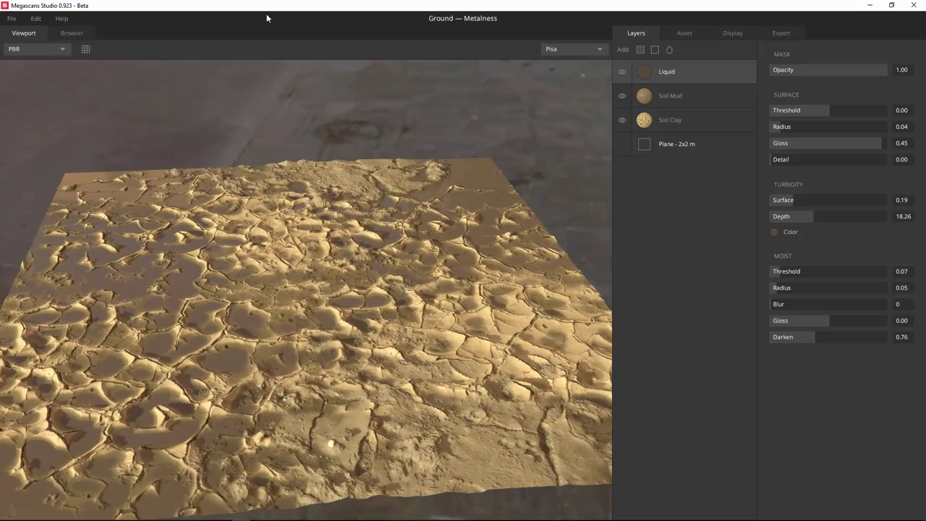
# Save the material as Ground in the Training project
pyautogui.hotkey('ctrl', 's')
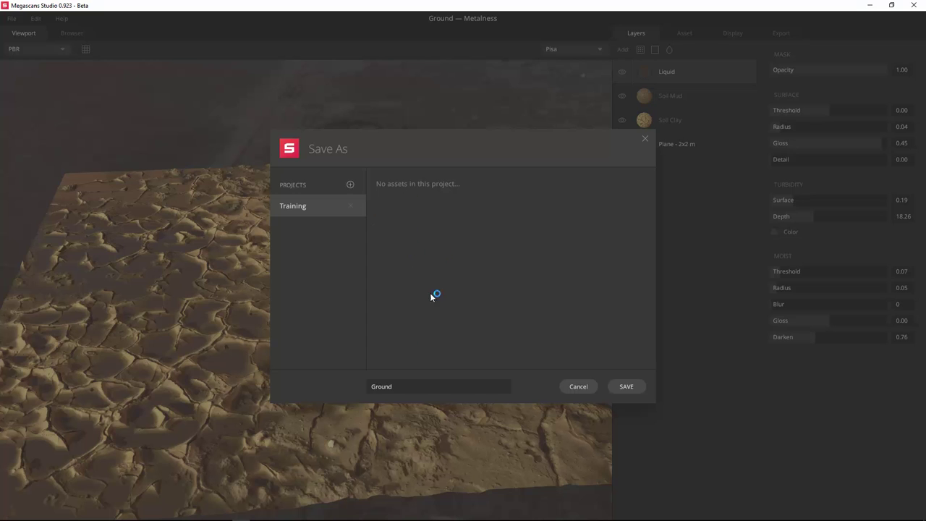
pyautogui.click(626, 388)
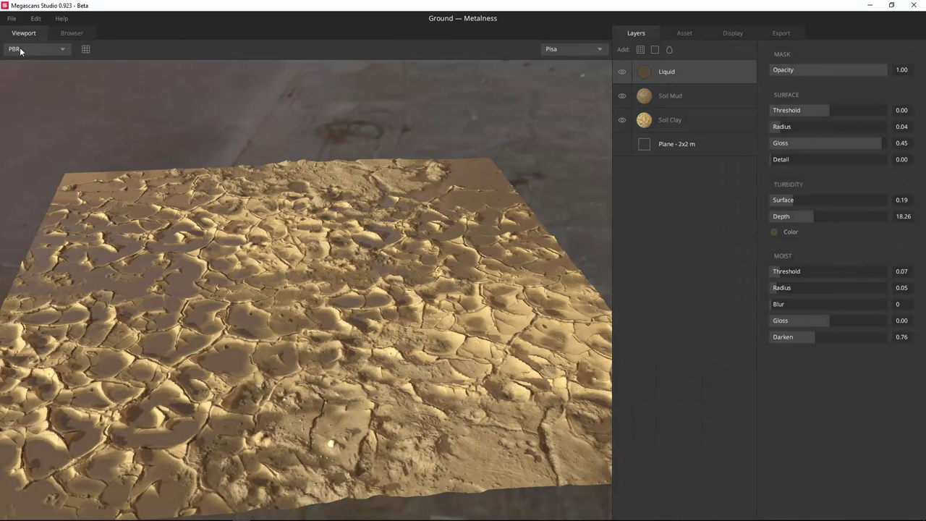
# Add the green mossy soil scan as a surface layer and place it directly below the Liquid layer
pyautogui.click(64, 34)
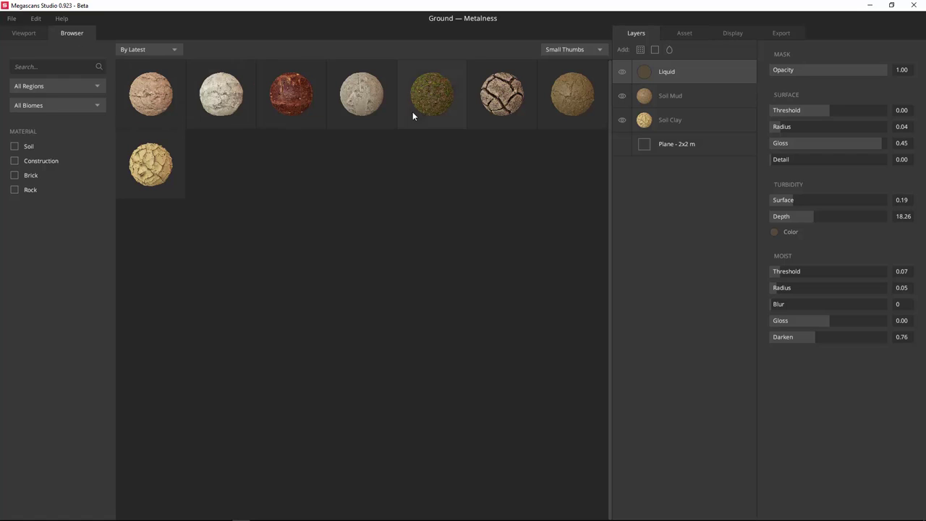
pyautogui.doubleClick(429, 90)
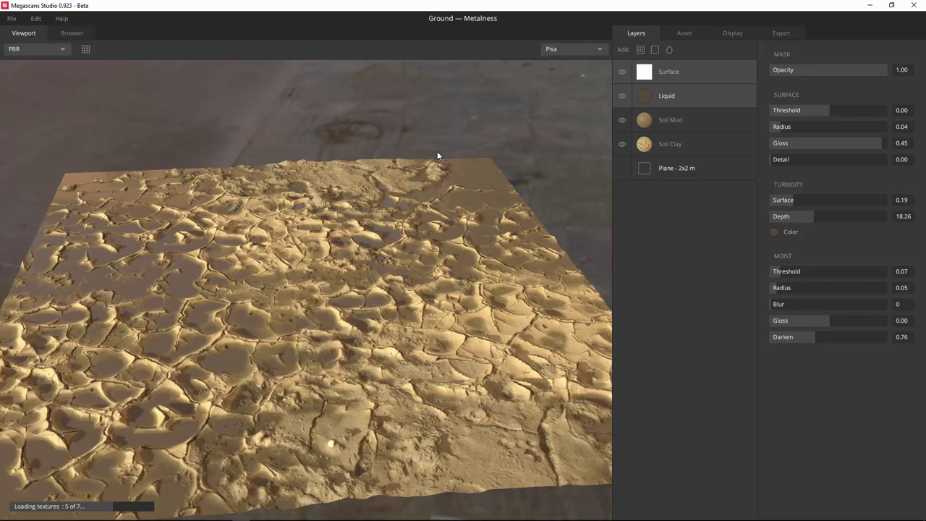
pyautogui.moveTo(391, 235); pyautogui.dragTo(661, 169)
pyautogui.moveTo(230, 352); pyautogui.dragTo(326, 340)
pyautogui.moveTo(672, 73); pyautogui.dragTo(670, 109)
pyautogui.moveTo(521, 166); pyautogui.dragTo(297, 311)
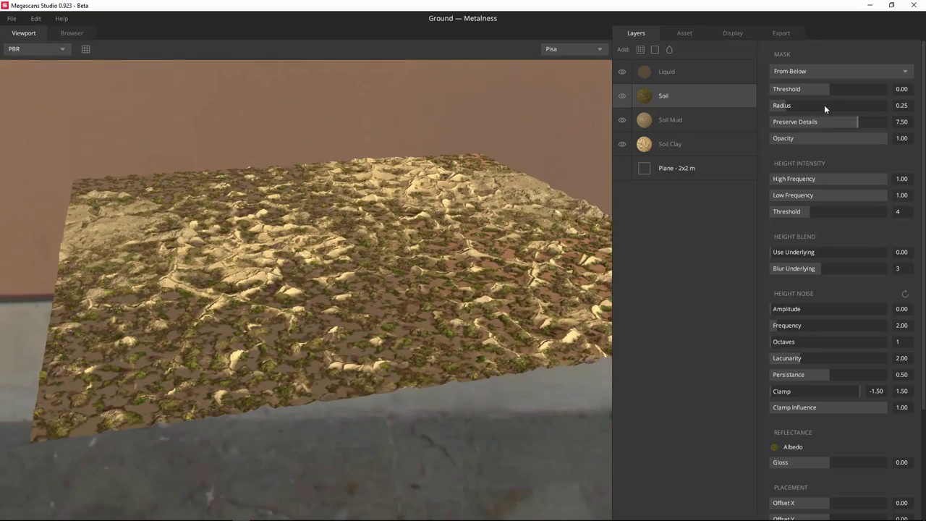
# Set the Soil layer's mask threshold to -1.00 and its height noise to amplitude 3.49 and frequency 0.50
pyautogui.moveTo(832, 87); pyautogui.dragTo(868, 111)
pyautogui.moveTo(339, 257); pyautogui.dragTo(369, 316)
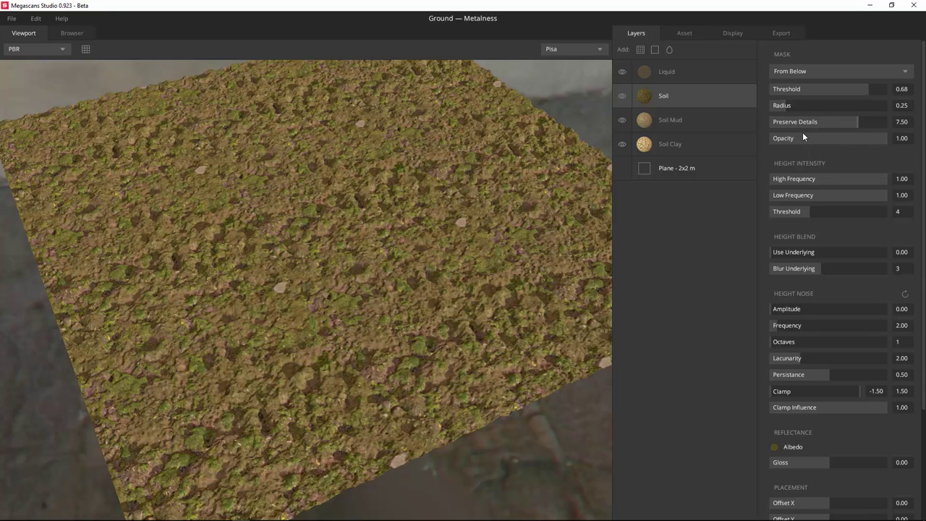
pyautogui.moveTo(780, 308); pyautogui.dragTo(748, 325)
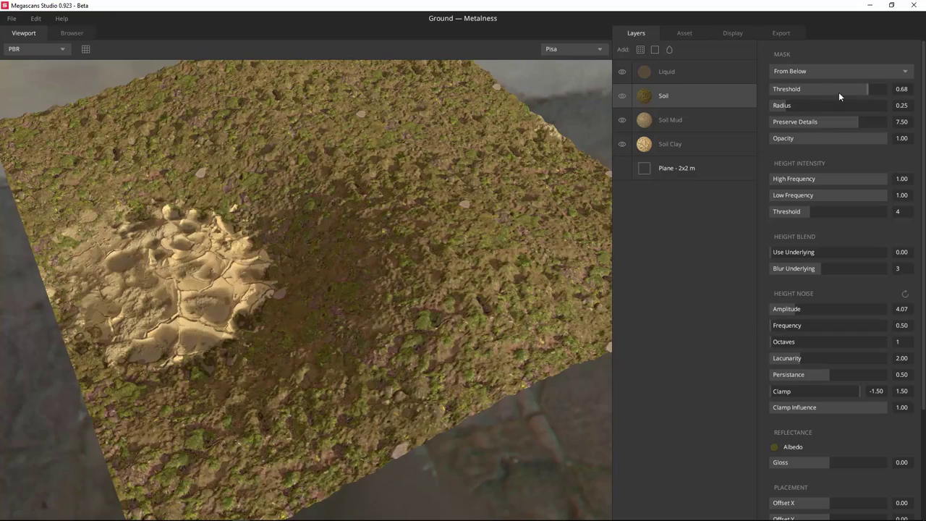
pyautogui.moveTo(862, 89); pyautogui.dragTo(743, 114)
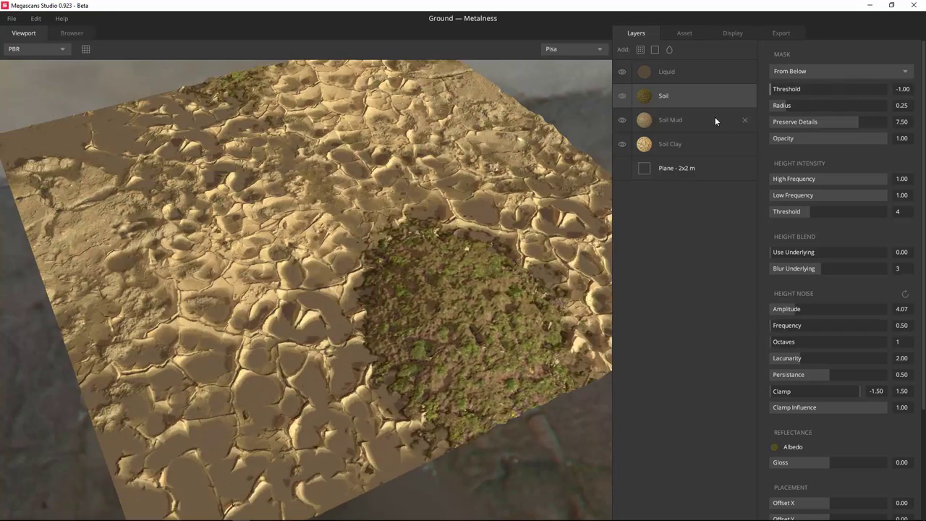
pyautogui.moveTo(499, 264); pyautogui.dragTo(495, 220)
pyautogui.moveTo(794, 307); pyautogui.dragTo(790, 311)
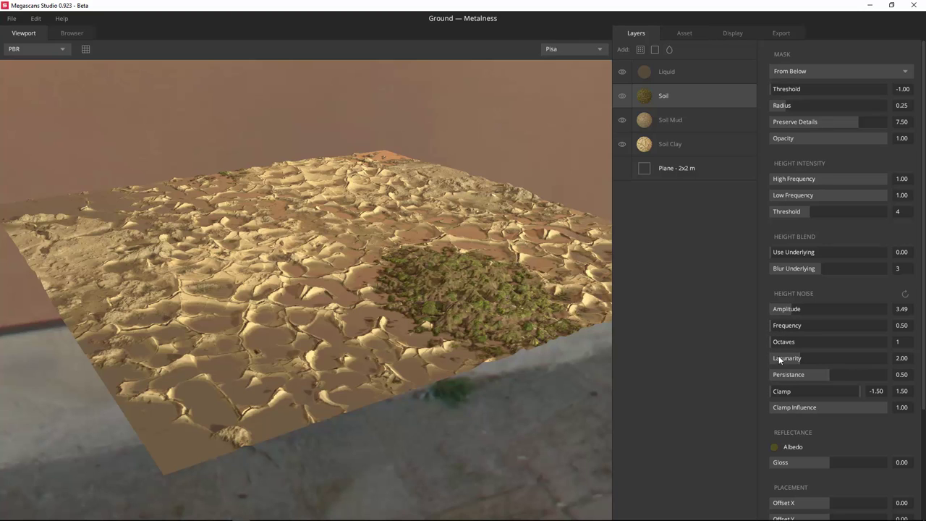
# Set the Soil layer's placement offset X to -0.17 and its custom scaling to 6 repetitions
pyautogui.scroll(-1, 792, 432)
pyautogui.moveTo(854, 484); pyautogui.dragTo(840, 518)
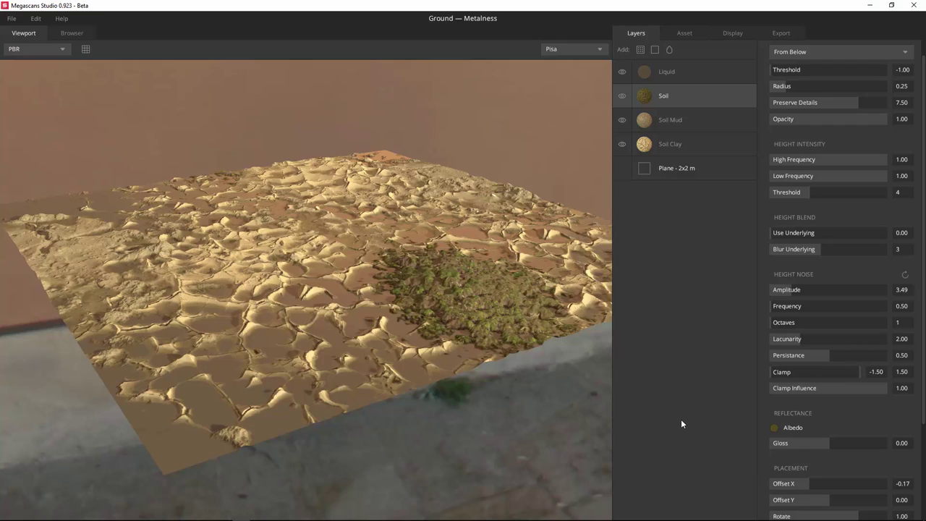
pyautogui.moveTo(502, 329); pyautogui.dragTo(364, 253)
pyautogui.scroll(-5, 808, 434)
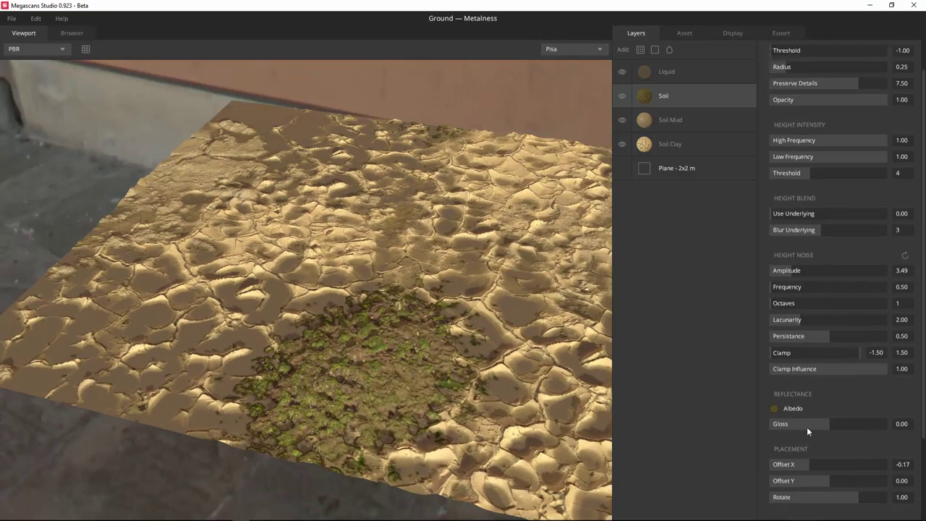
pyautogui.moveTo(764, 452); pyautogui.dragTo(803, 452)
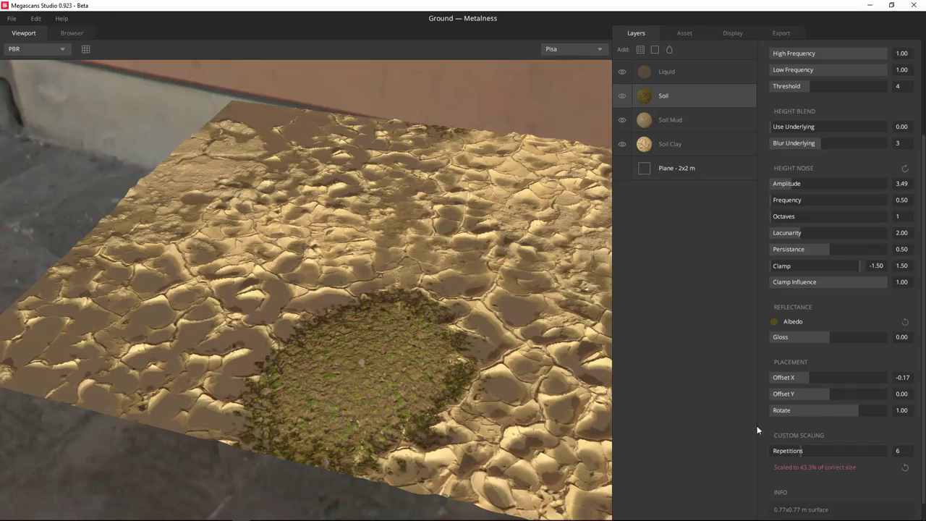
# Hide the Soil layer and show it again to compare the ground with and without the mossy patch
pyautogui.moveTo(463, 289); pyautogui.dragTo(318, 311)
pyautogui.click(622, 96)
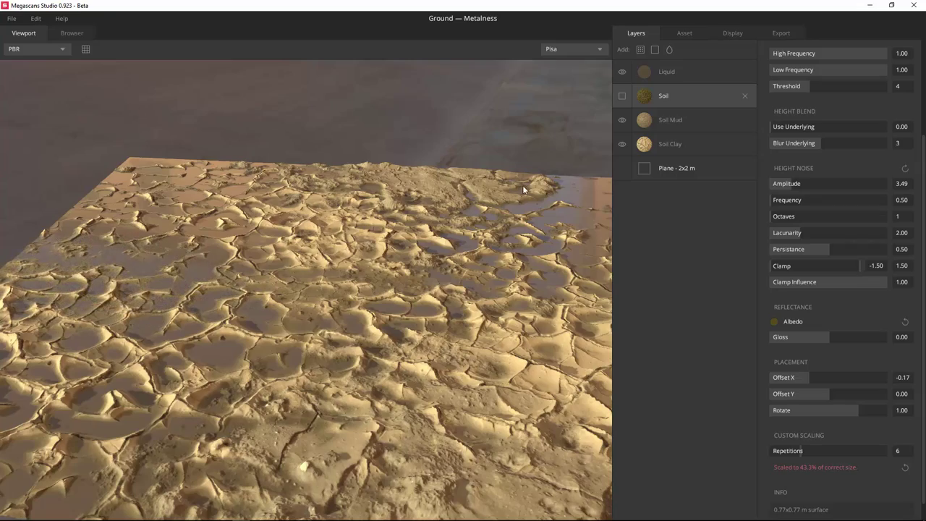
pyautogui.moveTo(433, 243); pyautogui.dragTo(611, 107)
pyautogui.click(623, 94)
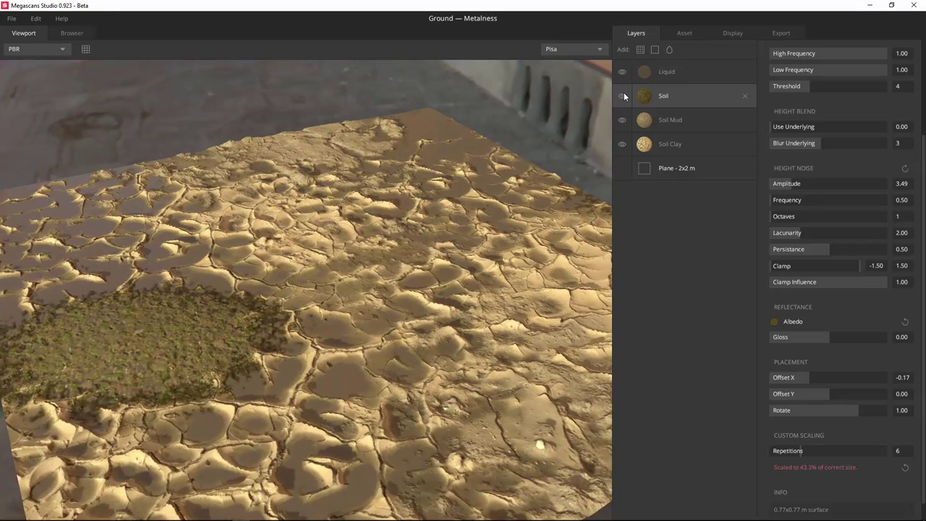
pyautogui.moveTo(564, 145); pyautogui.dragTo(416, 181)
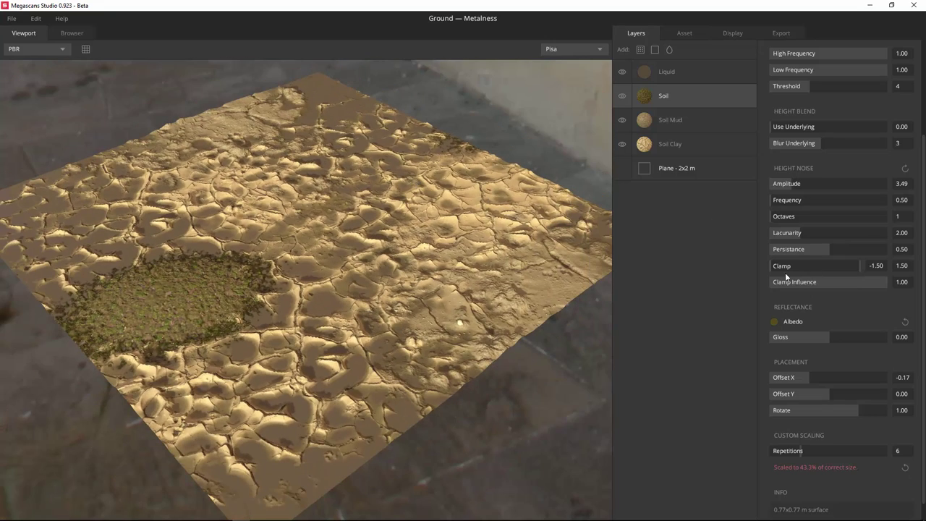
# Set the Soil layer's height noise to persistence 0.42, lacunarity 2.06 and amplitude 0.00
pyautogui.scroll(5, 789, 239)
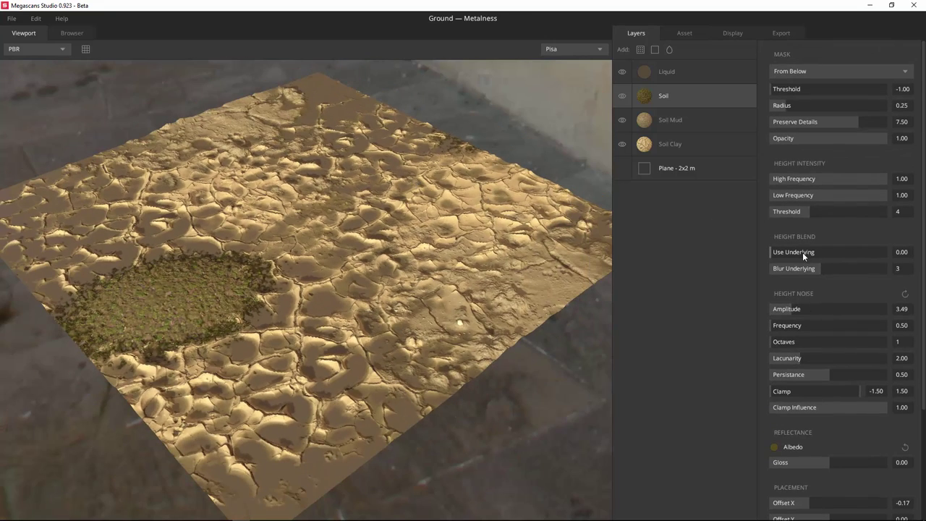
pyautogui.scroll(-2, 792, 261)
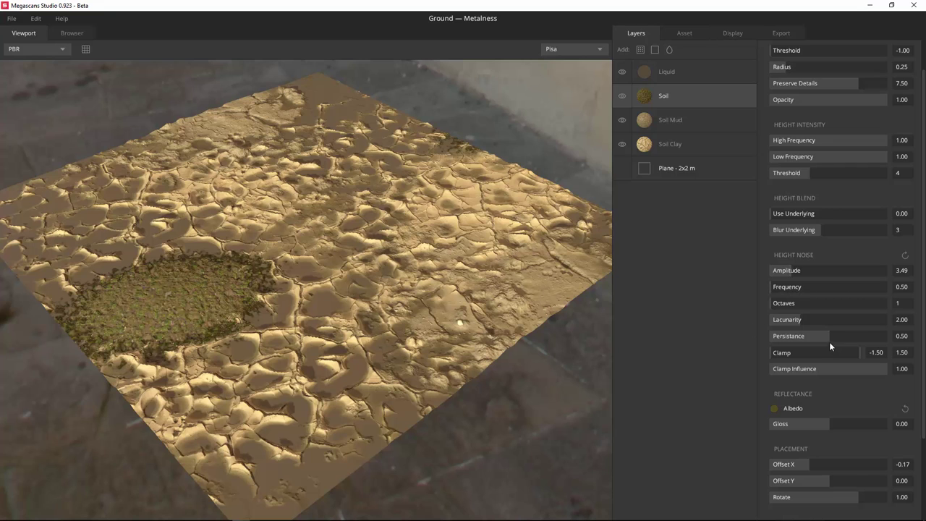
pyautogui.scroll(-1, 826, 340)
pyautogui.moveTo(840, 326); pyautogui.dragTo(805, 310)
pyautogui.moveTo(795, 265); pyautogui.dragTo(764, 264)
pyautogui.click(798, 262)
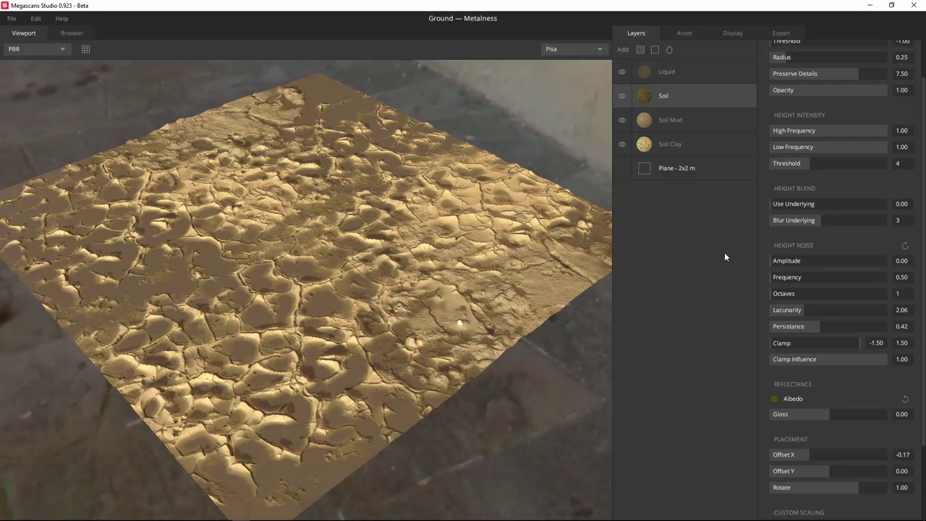
# Examine the puddles and wet mud up close, and inspect the surface's Cavity map
pyautogui.moveTo(259, 212); pyautogui.dragTo(406, 304)
pyautogui.scroll(3, 390, 384)
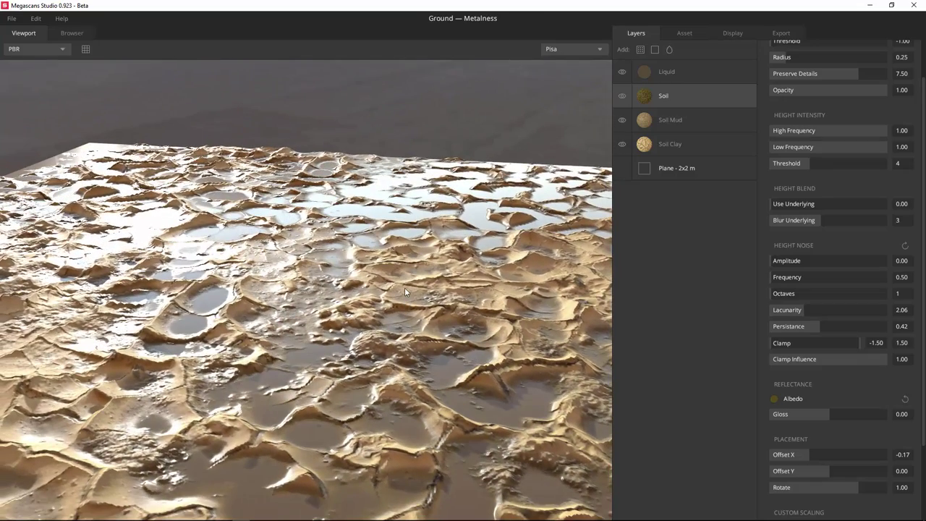
pyautogui.moveTo(361, 281); pyautogui.dragTo(226, 323)
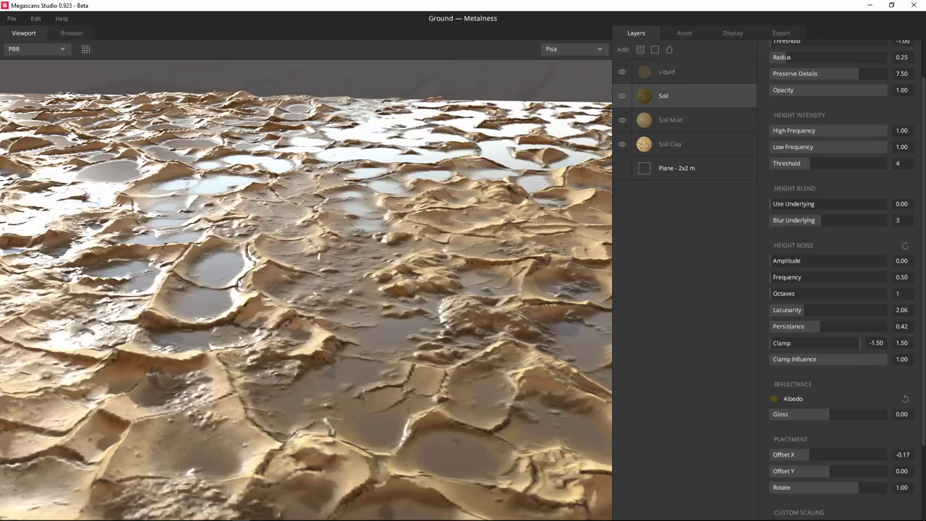
pyautogui.moveTo(226, 256); pyautogui.dragTo(225, 288)
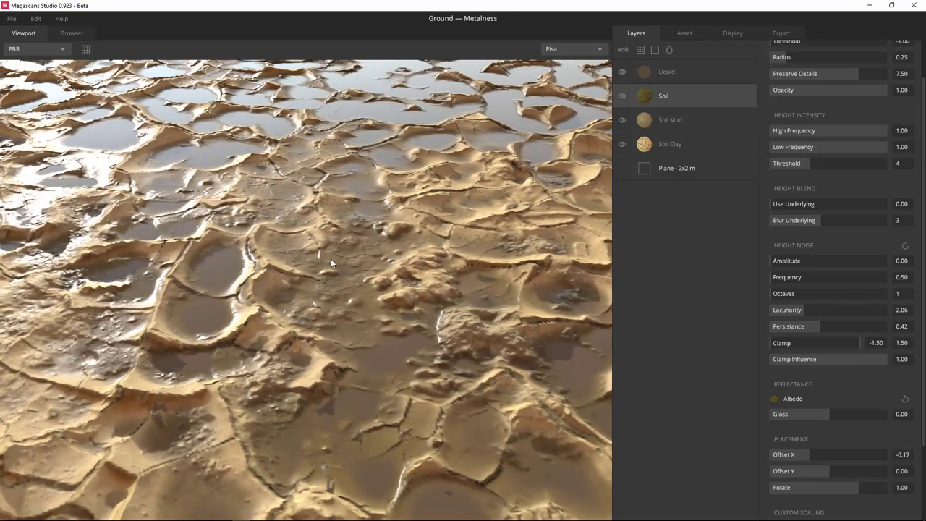
pyautogui.moveTo(331, 257); pyautogui.dragTo(352, 267)
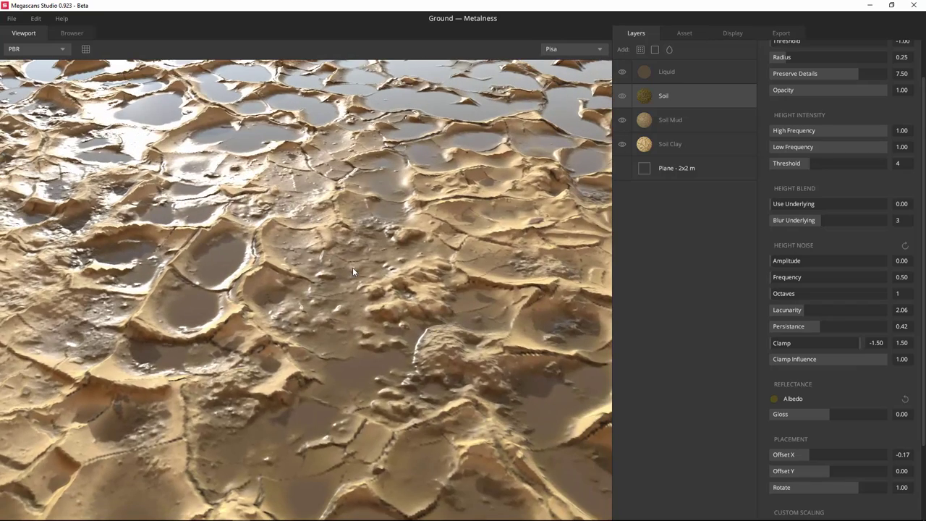
pyautogui.press('c')
pyautogui.press('a')
pyautogui.press('c')
pyautogui.moveTo(357, 268); pyautogui.dragTo(413, 353)
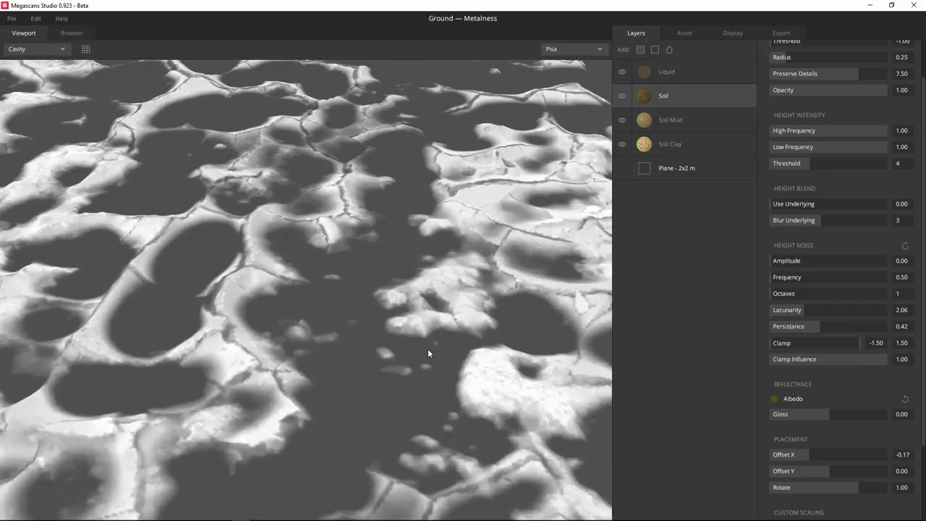
pyautogui.moveTo(413, 354); pyautogui.dragTo(401, 275, button='right')
pyautogui.moveTo(401, 275); pyautogui.dragTo(385, 291)
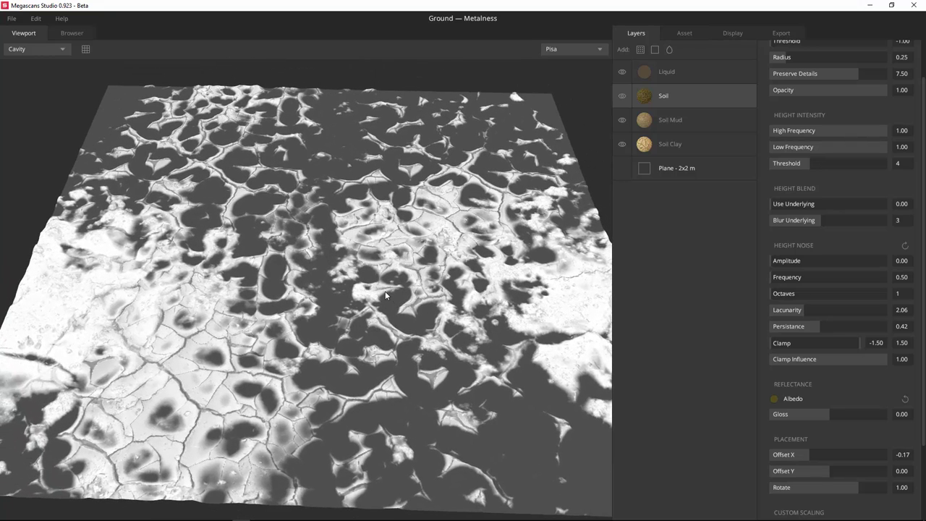
pyautogui.moveTo(384, 291); pyautogui.dragTo(278, 250)
# Inspect the surface's Roughness map, and return to the PBR view to examine the reflections on the wet ground
pyautogui.press('Down')
pyautogui.press('Down')
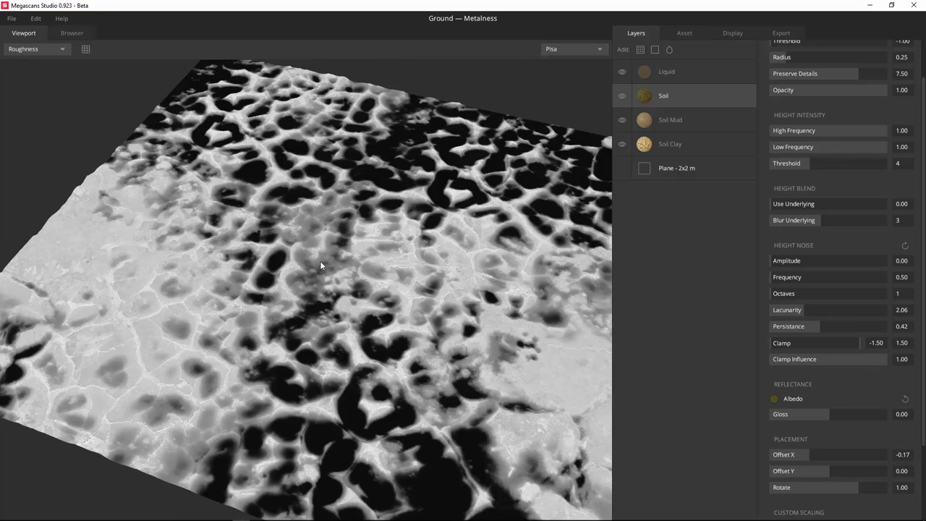
pyautogui.moveTo(316, 266); pyautogui.dragTo(275, 255)
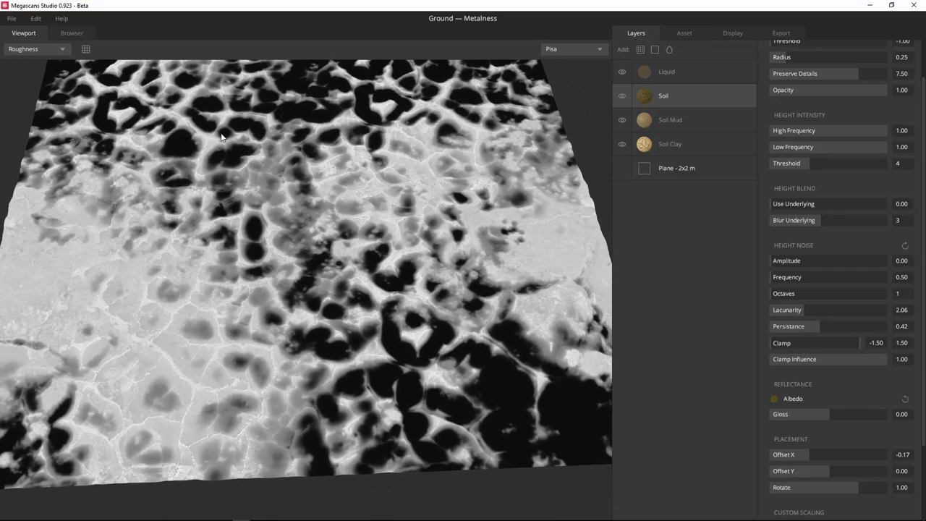
pyautogui.moveTo(222, 131); pyautogui.dragTo(221, 212)
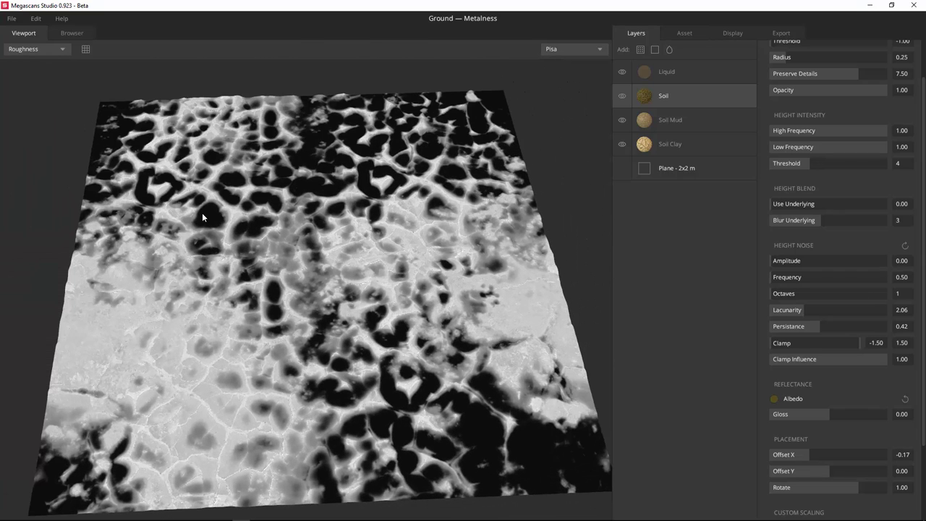
pyautogui.moveTo(314, 293); pyautogui.dragTo(266, 240)
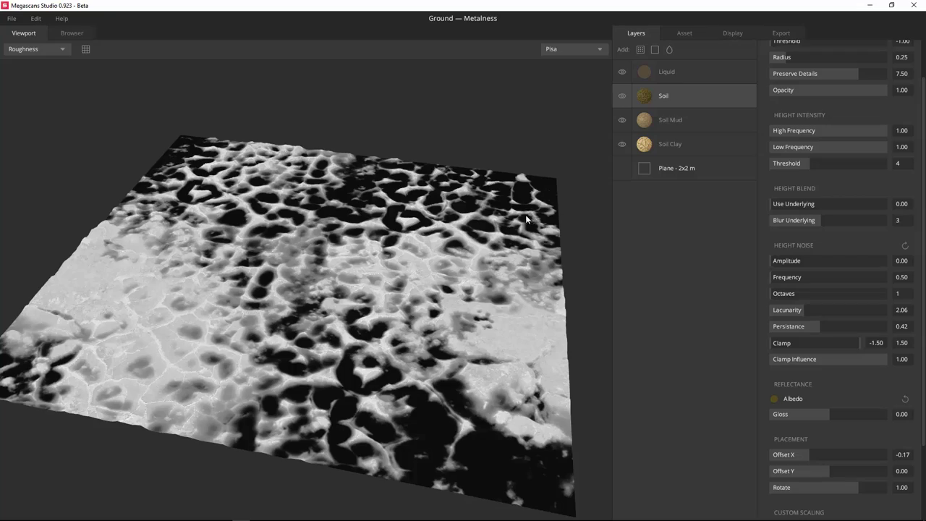
pyautogui.press('1')
pyautogui.moveTo(305, 309); pyautogui.dragTo(499, 242)
pyautogui.scroll(5, 498, 244)
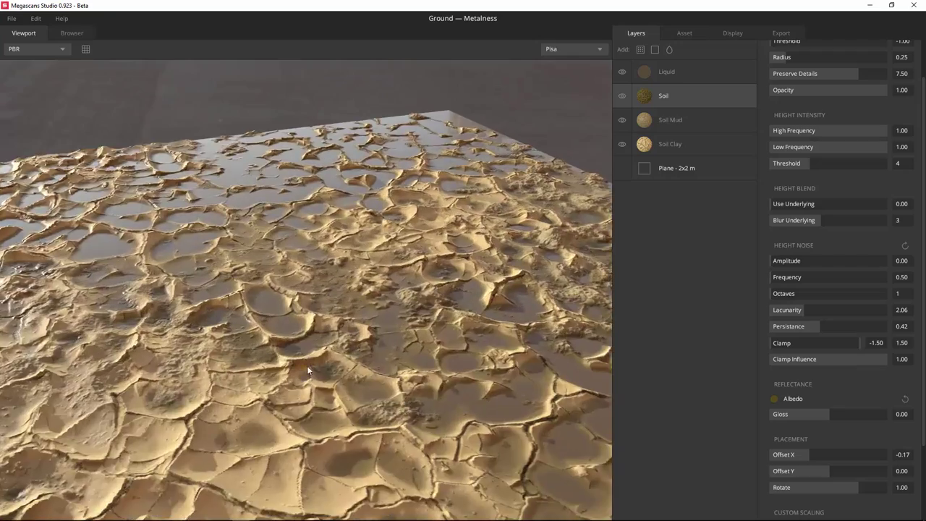
pyautogui.moveTo(449, 296); pyautogui.dragTo(393, 186)
pyautogui.moveTo(393, 186)
pyautogui.mouseDown(button='right')
pyautogui.moveTo(413, 39)
pyautogui.moveTo(395, 173)
pyautogui.mouseUp(button='right')
pyautogui.moveTo(384, 181); pyautogui.dragTo(409, 239)
# Open the export settings and review the available export resolutions, keeping 1024 px
pyautogui.click(785, 33)
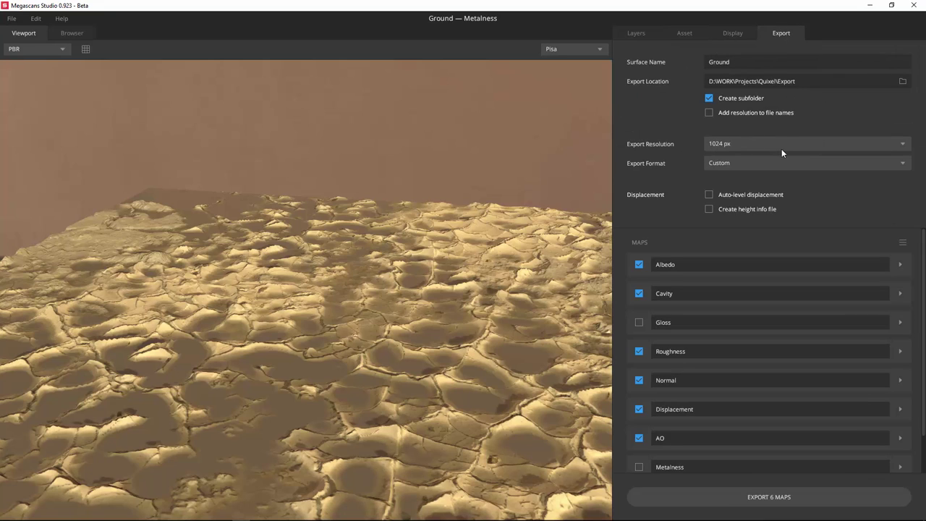
pyautogui.click(750, 146)
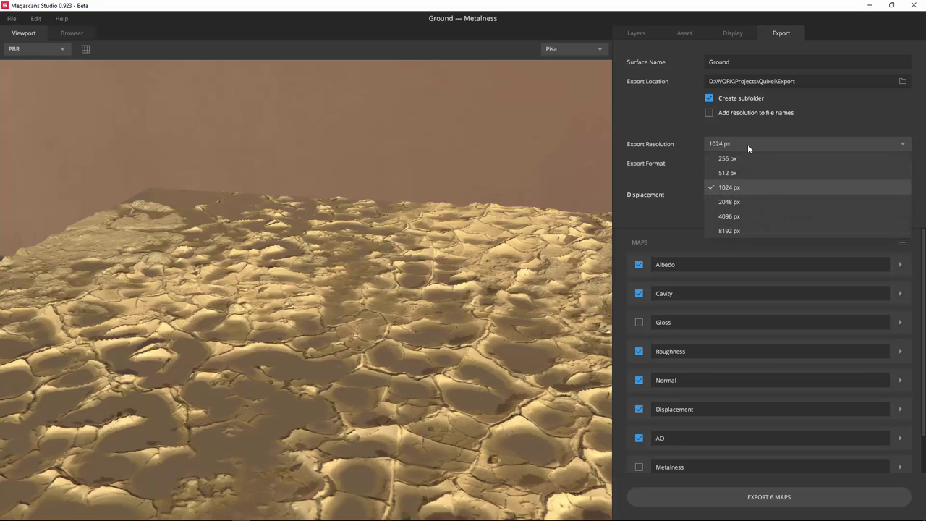
pyautogui.click(739, 143)
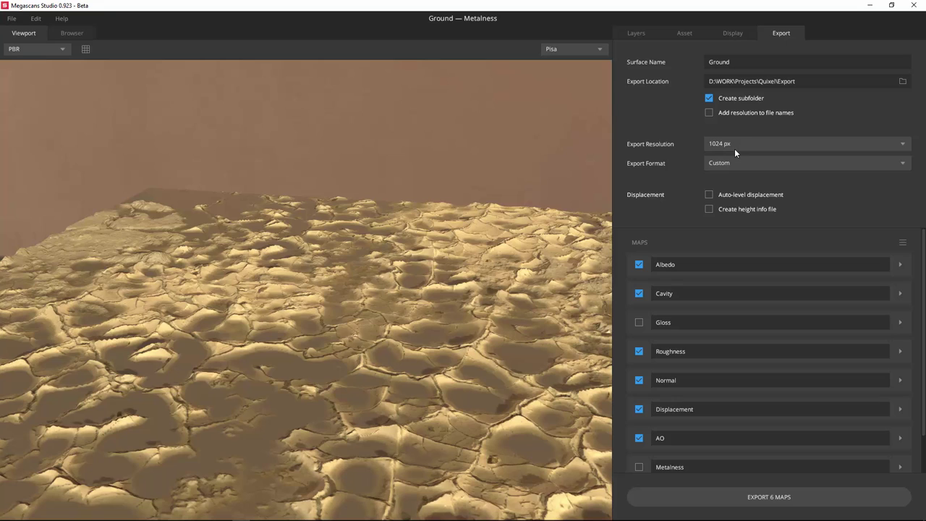
# Set the export resolution to 4096 px, and look over the layer and display settings before returning to the export settings
pyautogui.click(737, 144)
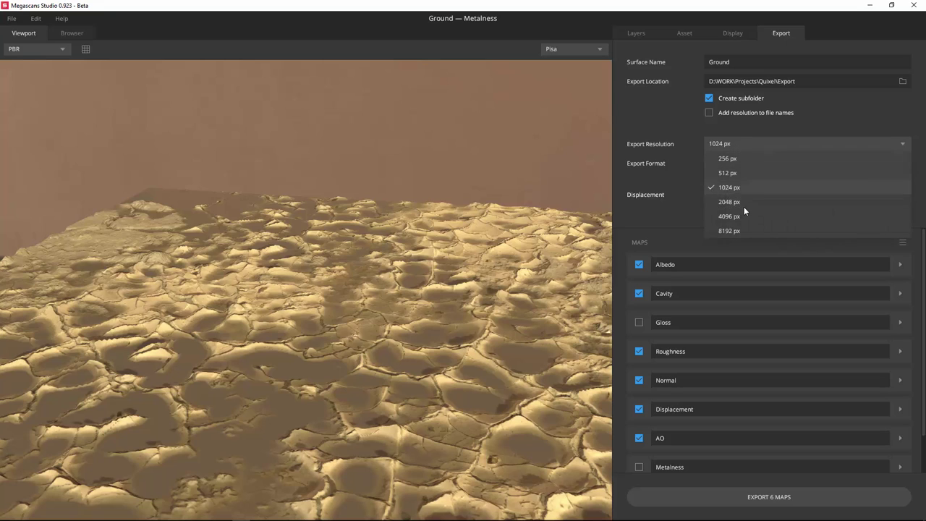
pyautogui.click(741, 214)
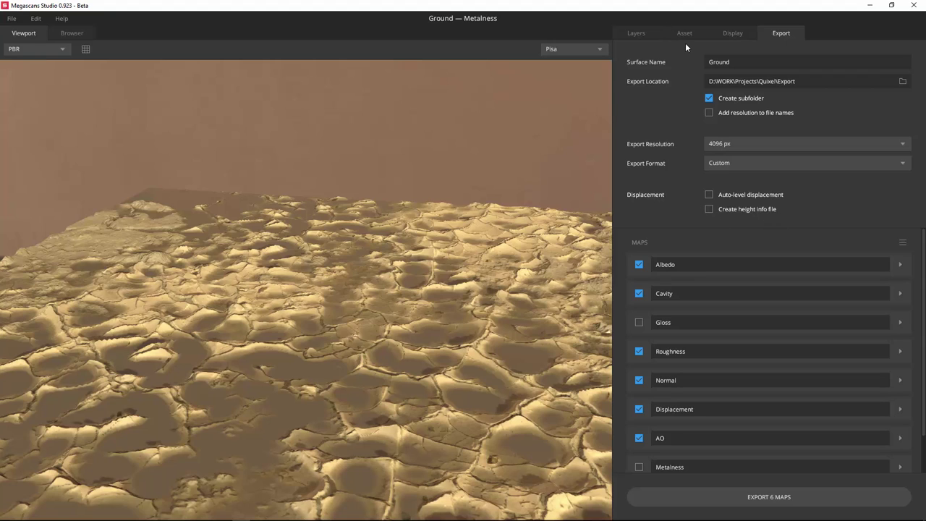
pyautogui.click(639, 32)
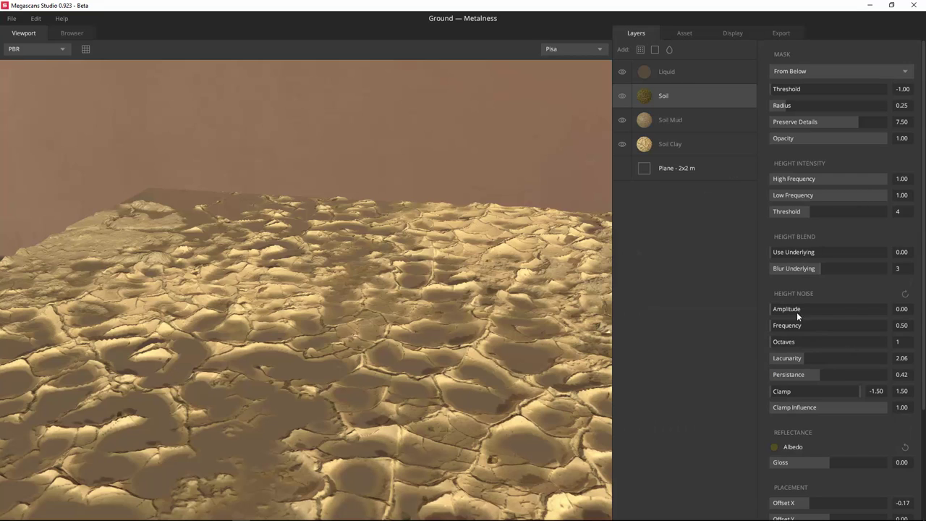
pyautogui.click(734, 33)
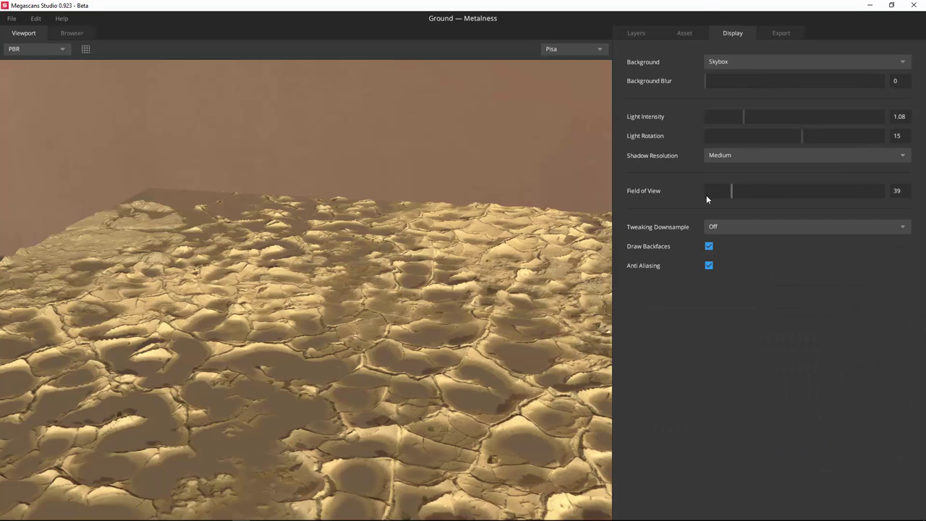
pyautogui.click(780, 35)
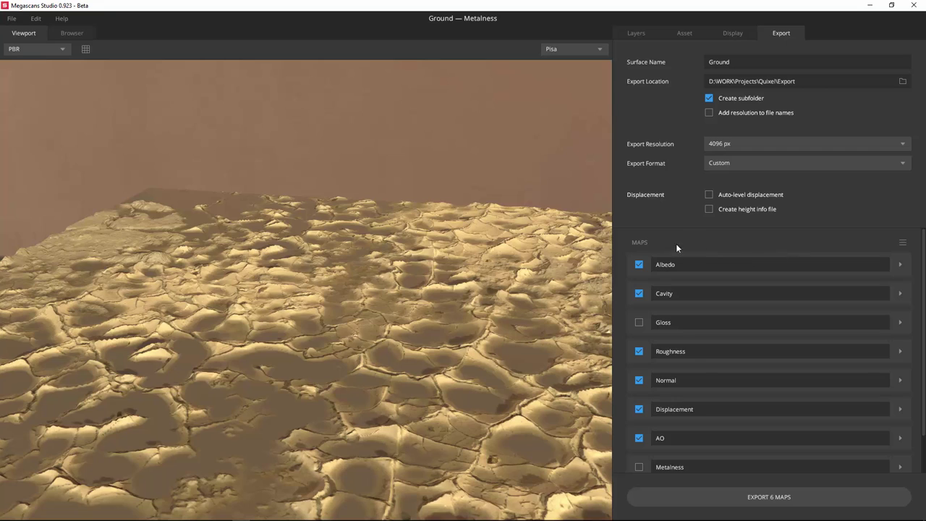
# Expand the Albedo map's export options and look at the available map preset commands
pyautogui.click(901, 264)
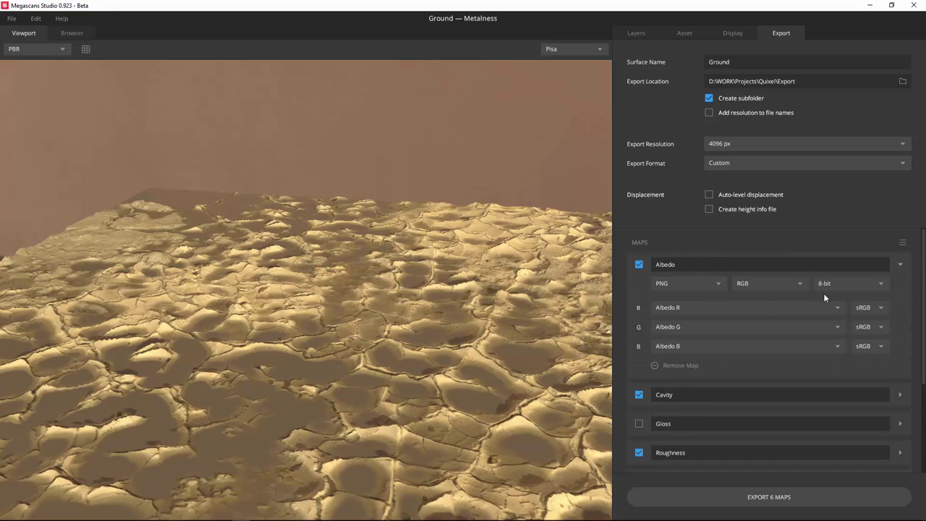
pyautogui.scroll(-2, 633, 320)
pyautogui.scroll(1, 641, 308)
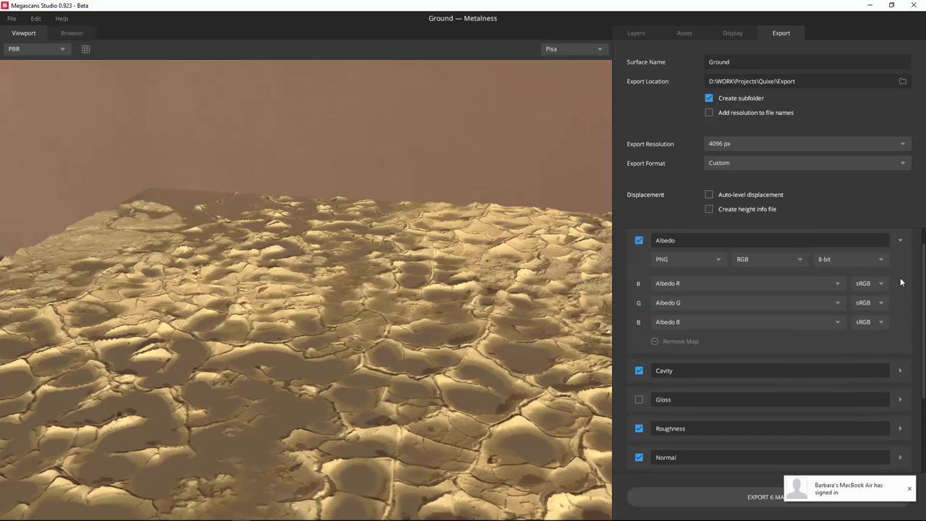
pyautogui.scroll(1, 858, 285)
pyautogui.click(903, 243)
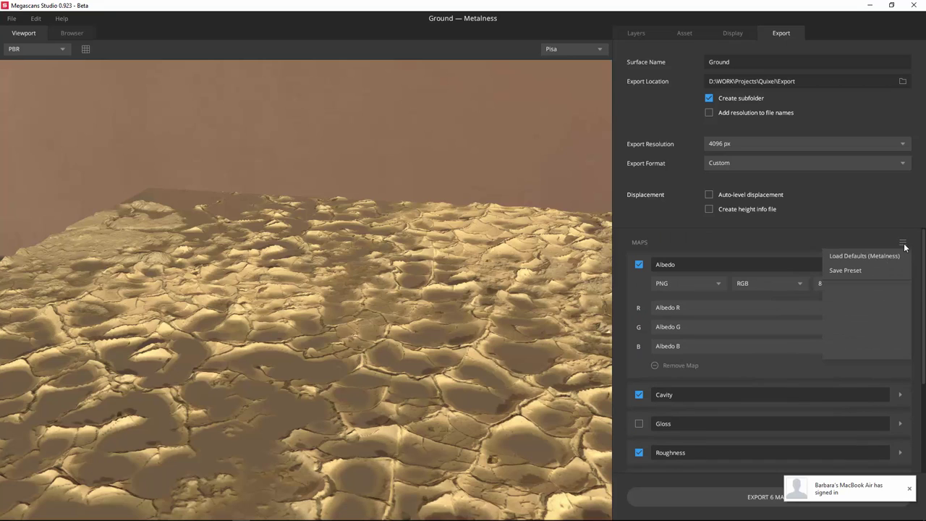
pyautogui.click(903, 241)
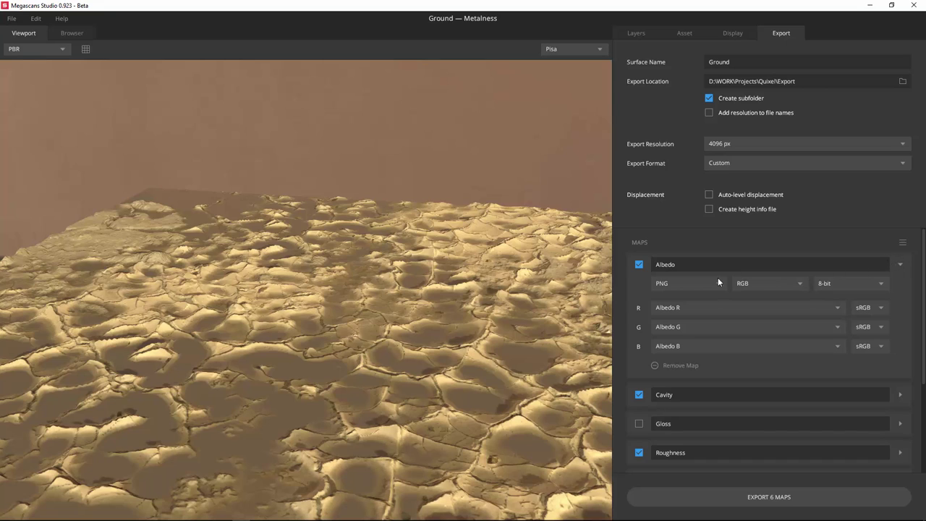
# Expand the Displacement map's export options and review its colour space and file formats, keeping EXR
pyautogui.scroll(-1, 639, 330)
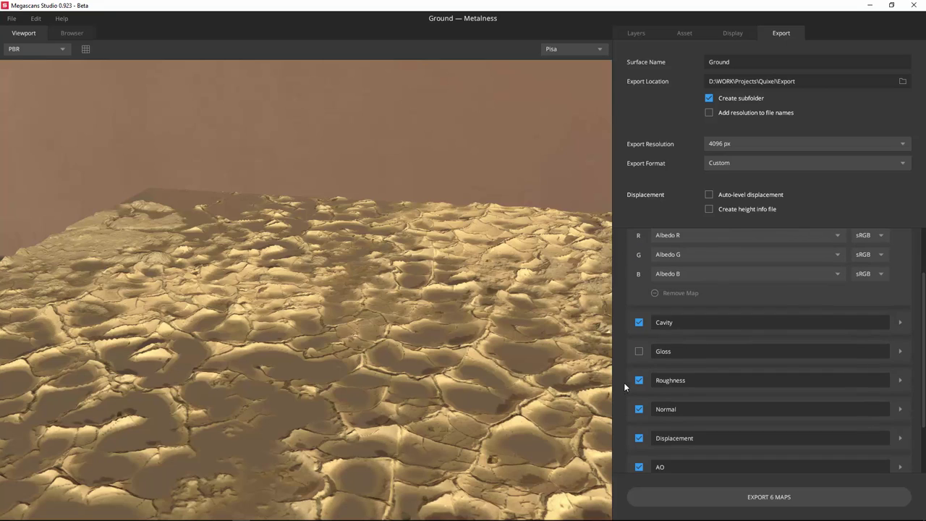
pyautogui.scroll(-1, 628, 386)
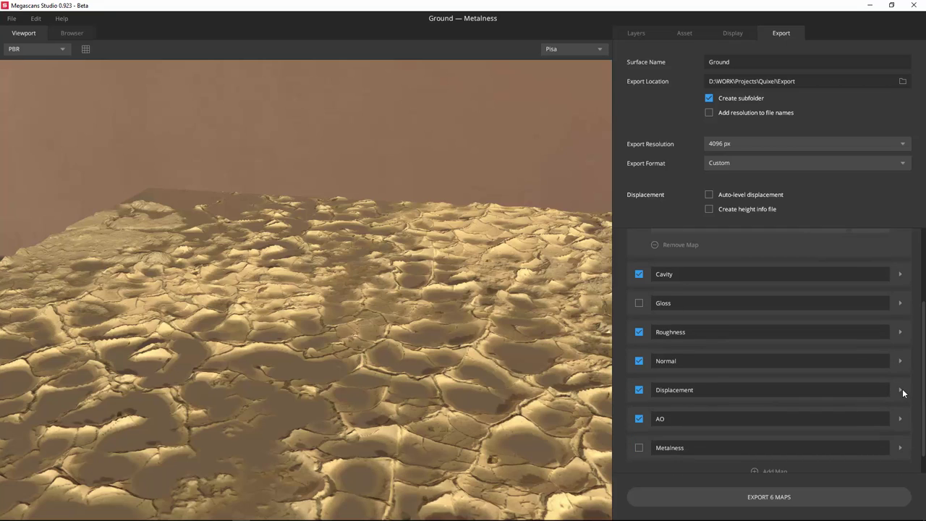
pyautogui.click(900, 389)
pyautogui.scroll(-1, 795, 418)
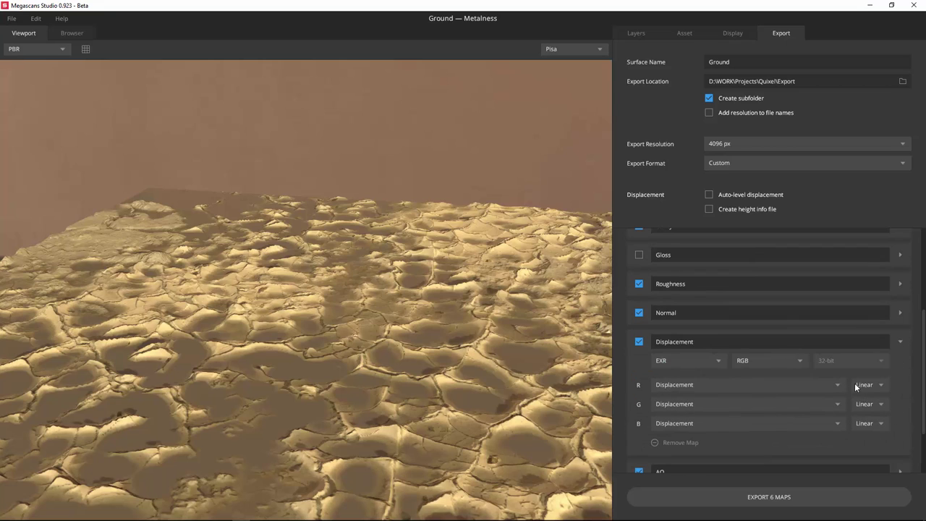
pyautogui.click(870, 386)
pyautogui.click(900, 394)
pyautogui.click(710, 364)
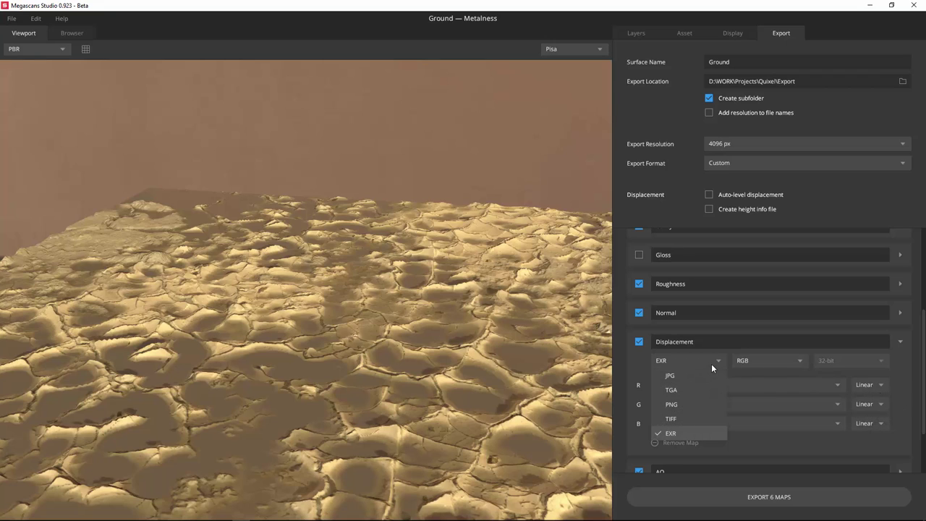
pyautogui.click(711, 363)
pyautogui.scroll(-1, 657, 394)
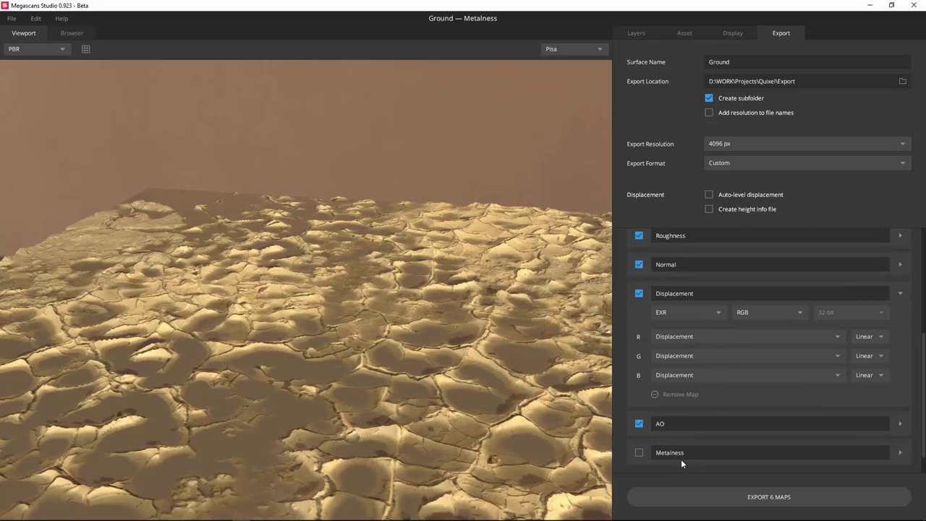
# Set the Albedo map's export format to EXR
pyautogui.scroll(1, 709, 330)
pyautogui.scroll(3, 707, 328)
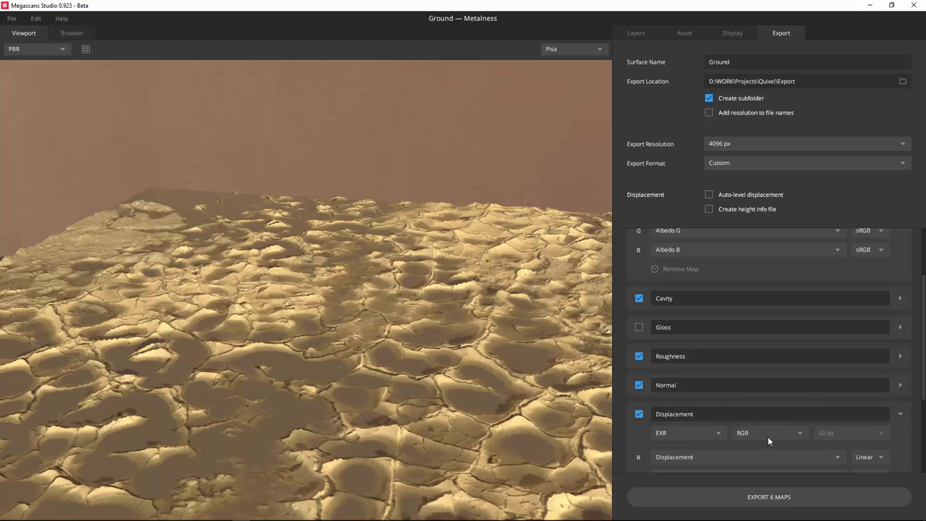
pyautogui.scroll(2, 745, 410)
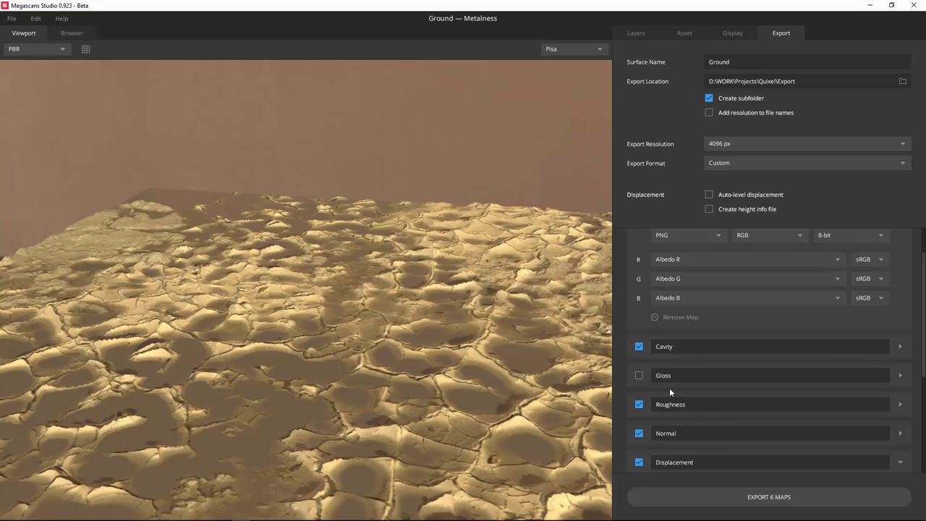
pyautogui.scroll(2, 667, 394)
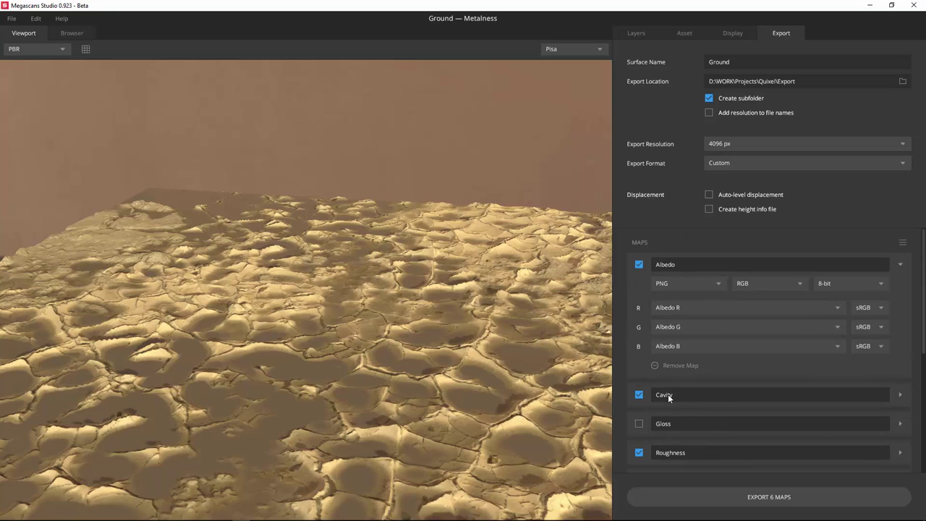
pyautogui.click(901, 265)
pyautogui.click(900, 264)
pyautogui.click(666, 285)
pyautogui.click(673, 355)
pyautogui.scroll(-2, 672, 298)
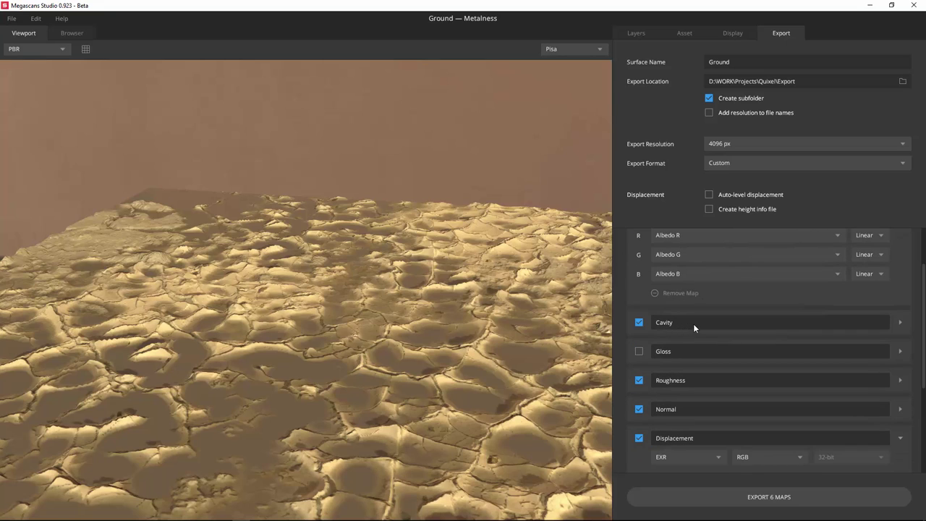
pyautogui.scroll(2, 696, 324)
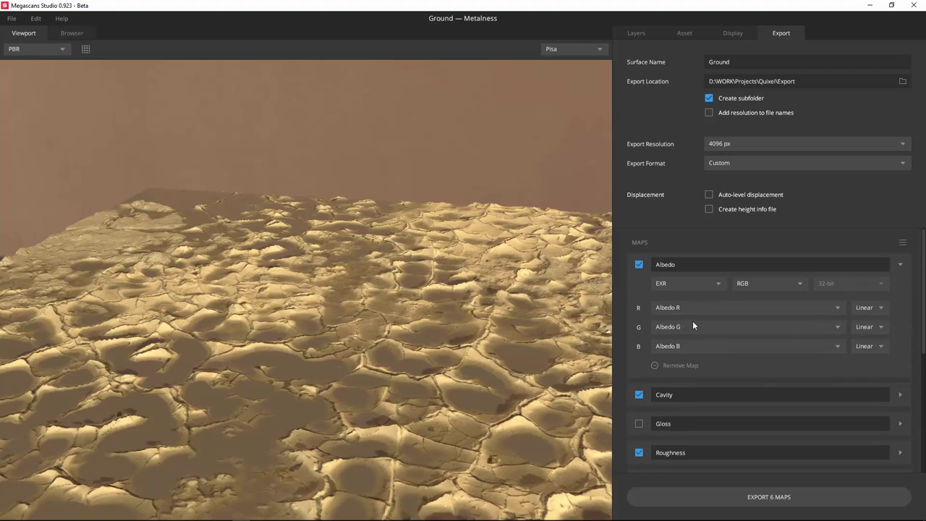
# Try another file format for the Albedo map and set it back to EXR
pyautogui.click(677, 282)
pyautogui.click(669, 354)
pyautogui.click(687, 281)
pyautogui.click(672, 341)
pyautogui.click(685, 283)
pyautogui.click(686, 354)
pyautogui.click(901, 265)
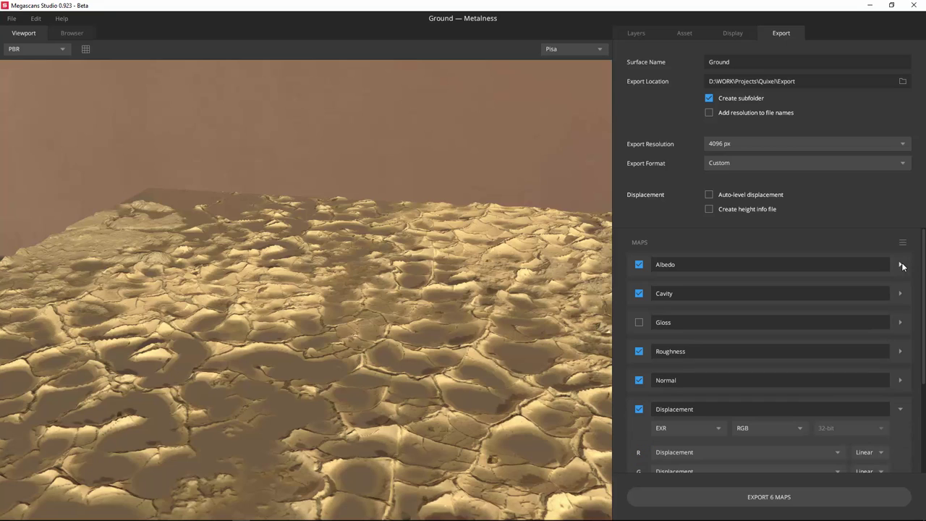
pyautogui.click(900, 265)
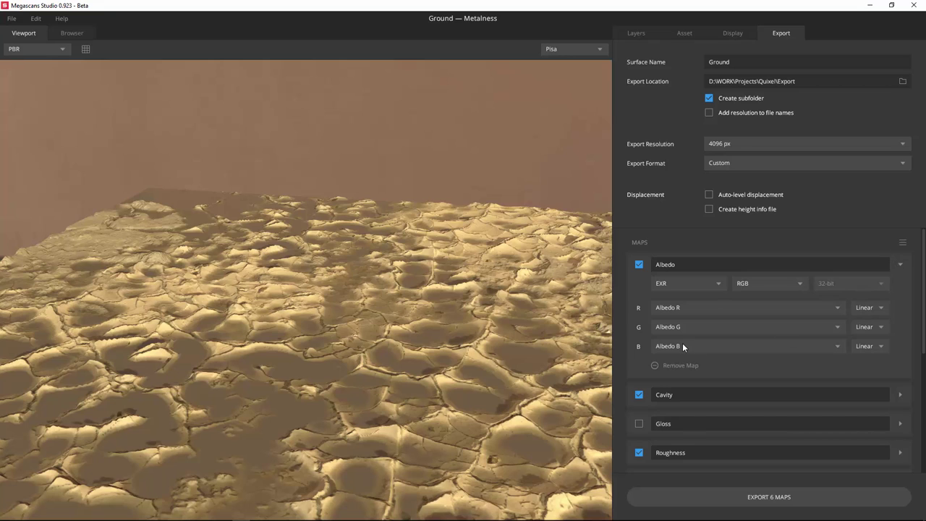
# Preview the ground's Albedo and Displacement maps in the viewport, and review the list of maps set for export
pyautogui.scroll(-6, 686, 346)
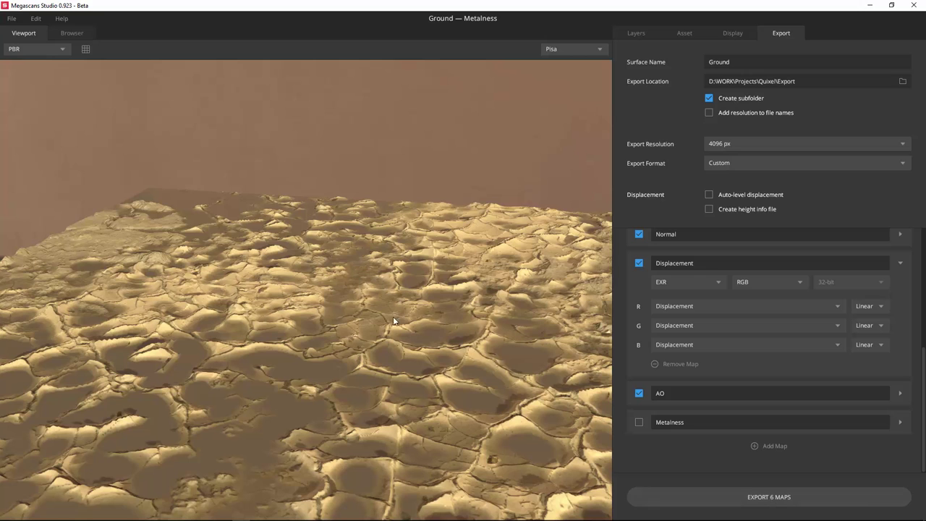
pyautogui.press('c')
pyautogui.press('c')
pyautogui.press('c')
pyautogui.press('c')
pyautogui.press('c')
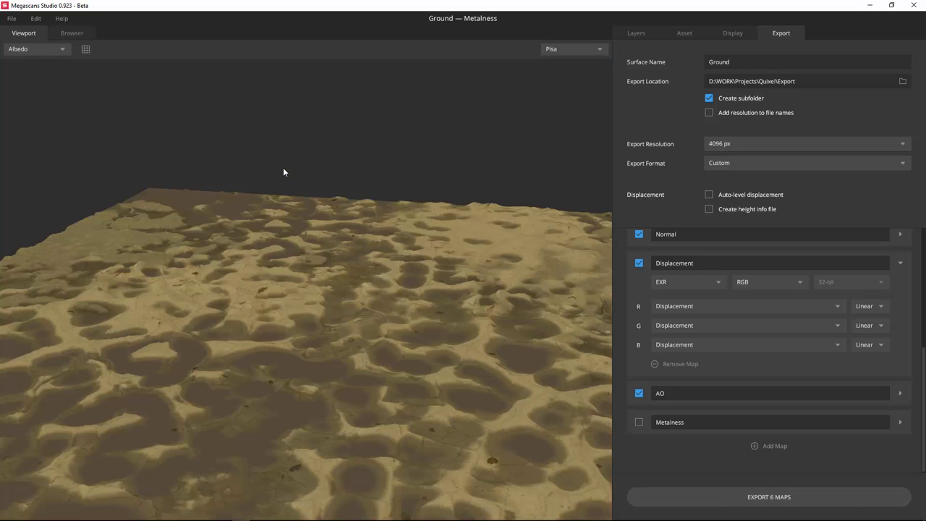
pyautogui.press('Down')
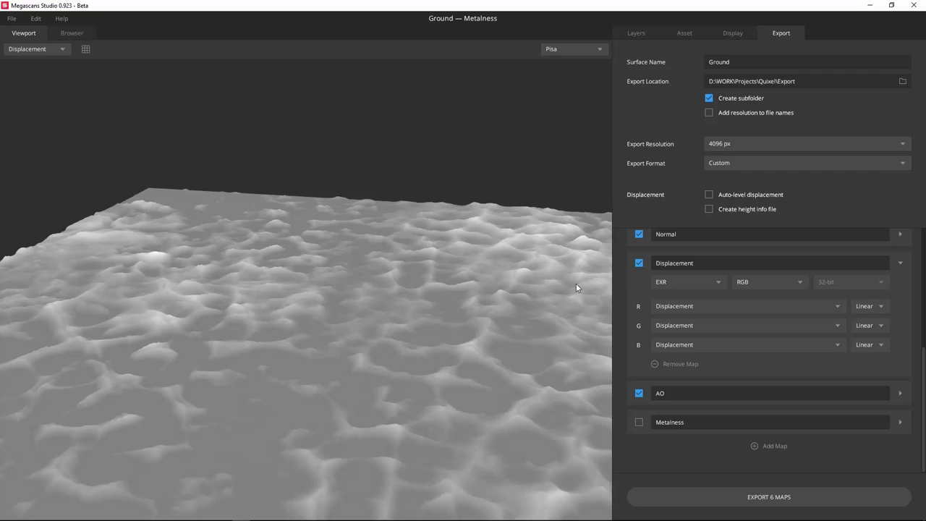
pyautogui.scroll(3, 715, 290)
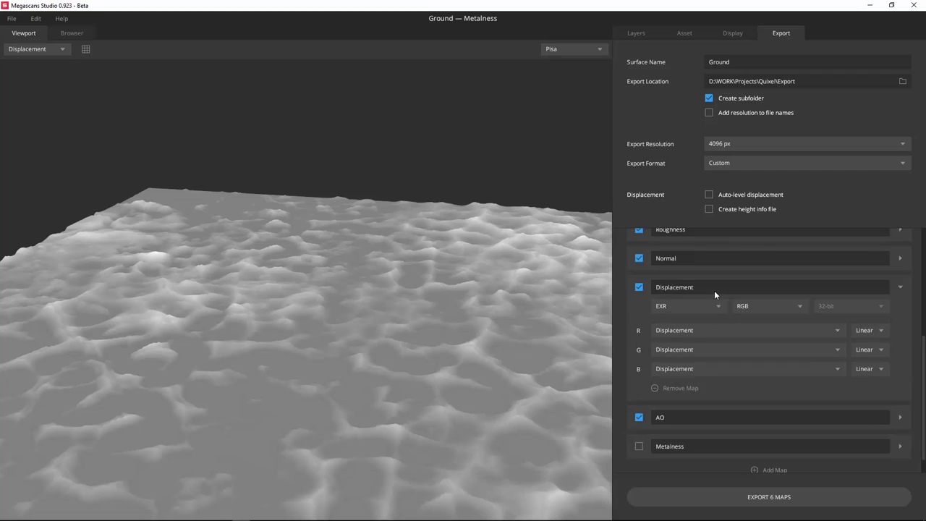
pyautogui.scroll(-3, 730, 388)
pyautogui.scroll(3, 705, 390)
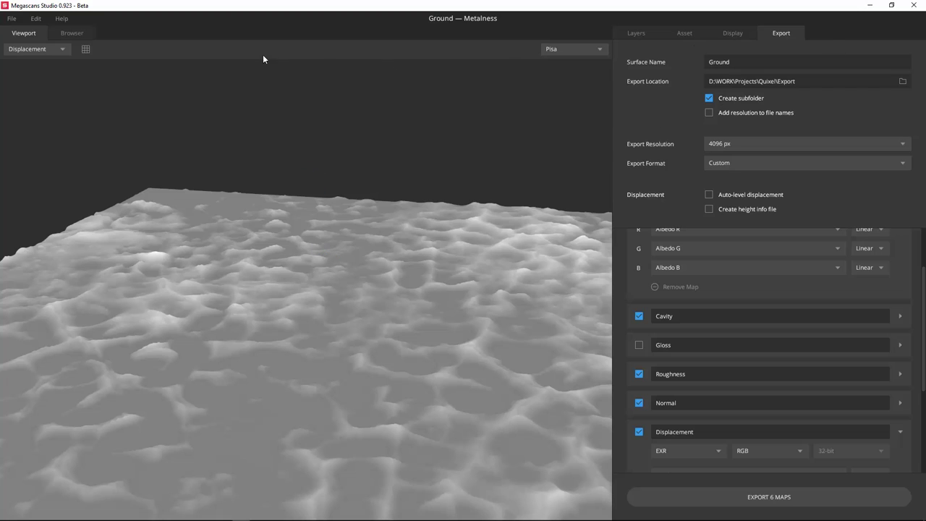
# Switch to the Quixel Megascans library in Chrome, clear the rock search and filter the library to 3D assets
pyautogui.moveTo(63, 513)
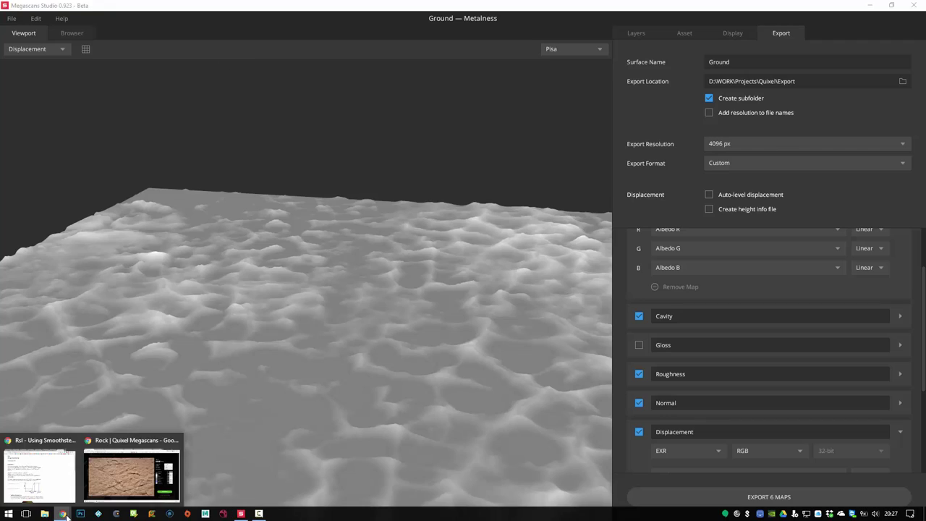
pyautogui.click(119, 460)
pyautogui.click(65, 69)
pyautogui.scroll(3, 143, 96)
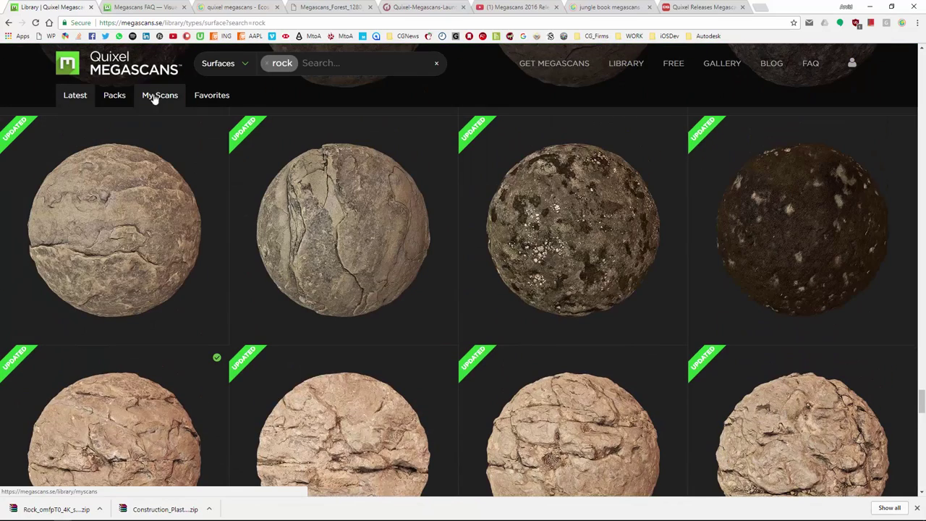
pyautogui.click(267, 63)
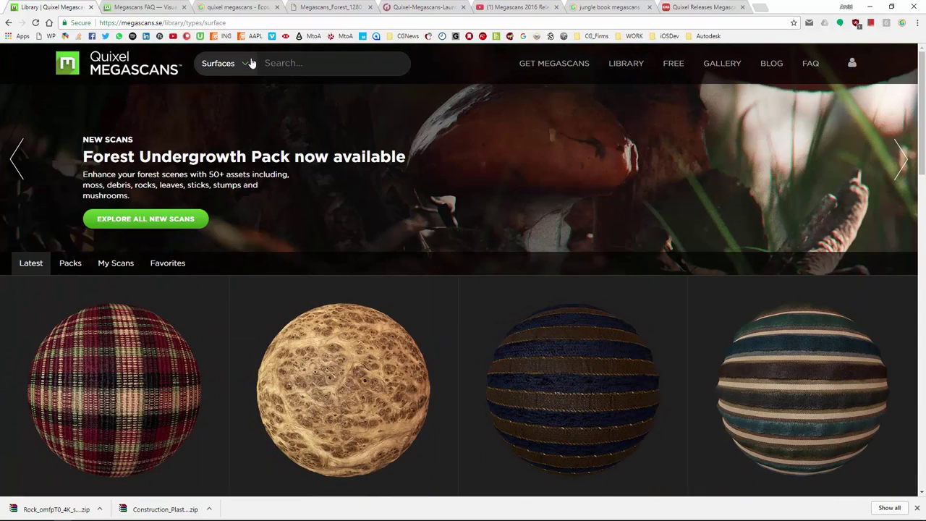
pyautogui.click(250, 64)
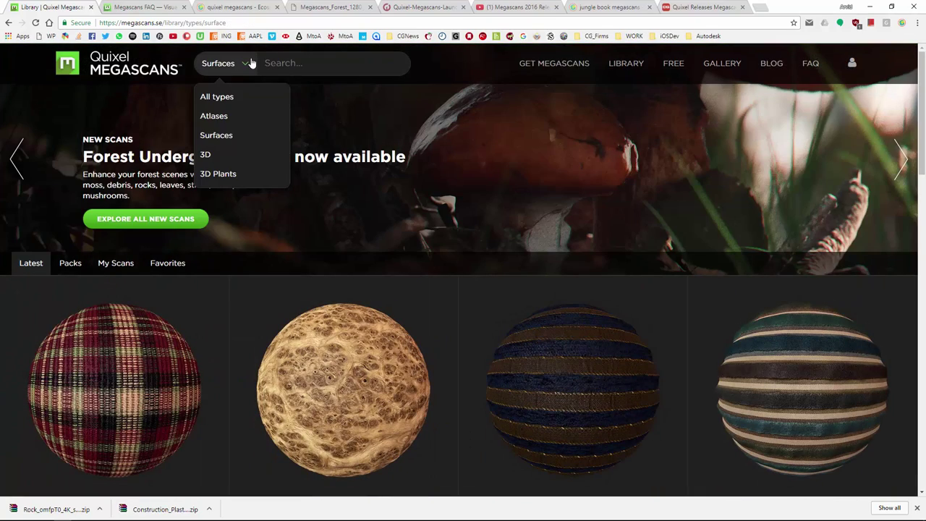
pyautogui.click(240, 157)
# Browse the library's 3D assets, examining the scanned bark, mushrooms, mossy rocks, tree trunks and cliffs
pyautogui.scroll(-3, 391, 278)
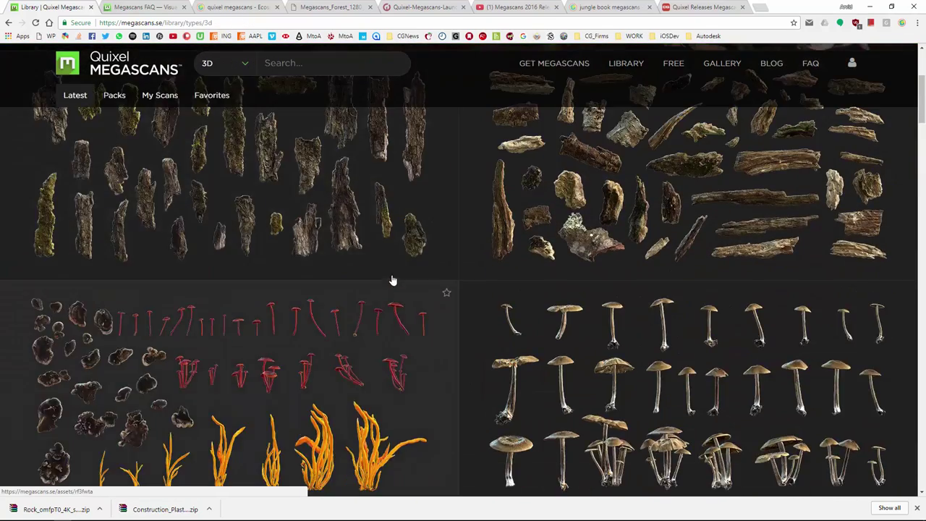
pyautogui.scroll(-6, 393, 281)
pyautogui.scroll(5, 407, 276)
pyautogui.moveTo(921, 119); pyautogui.dragTo(922, 463)
pyautogui.scroll(-15, 597, 343)
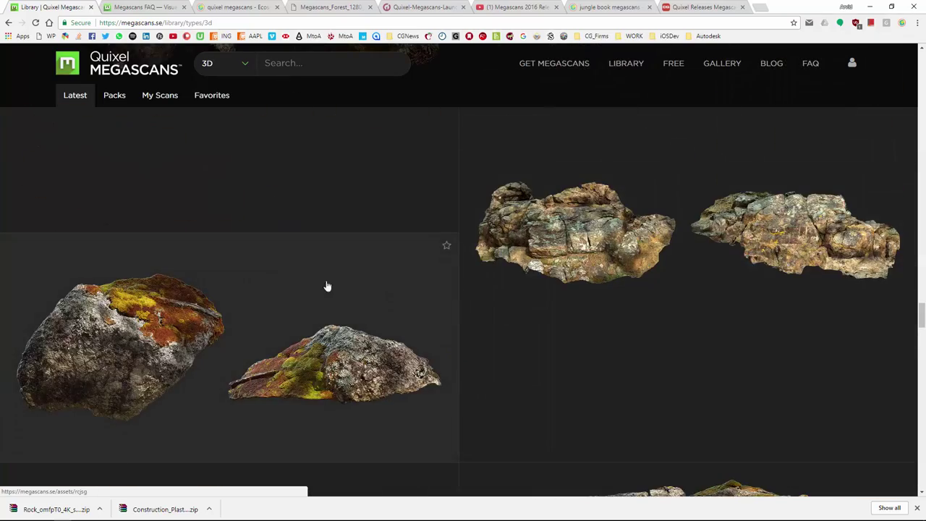
pyautogui.scroll(-8, 311, 287)
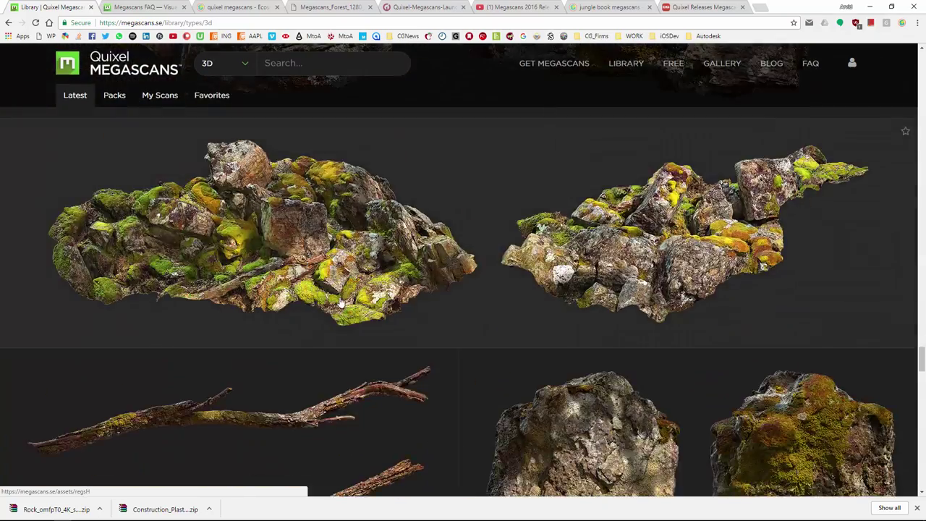
pyautogui.scroll(-15, 340, 307)
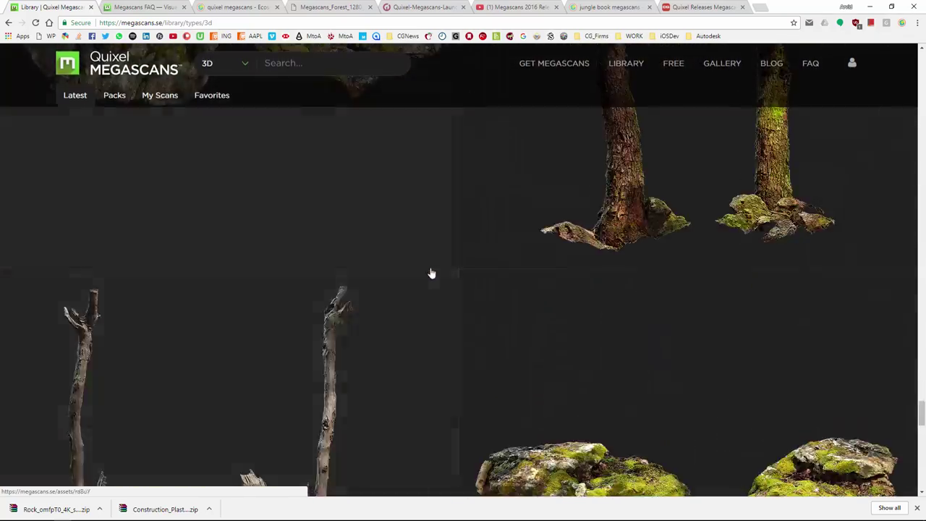
pyautogui.scroll(-3, 433, 272)
pyautogui.scroll(-5, 548, 232)
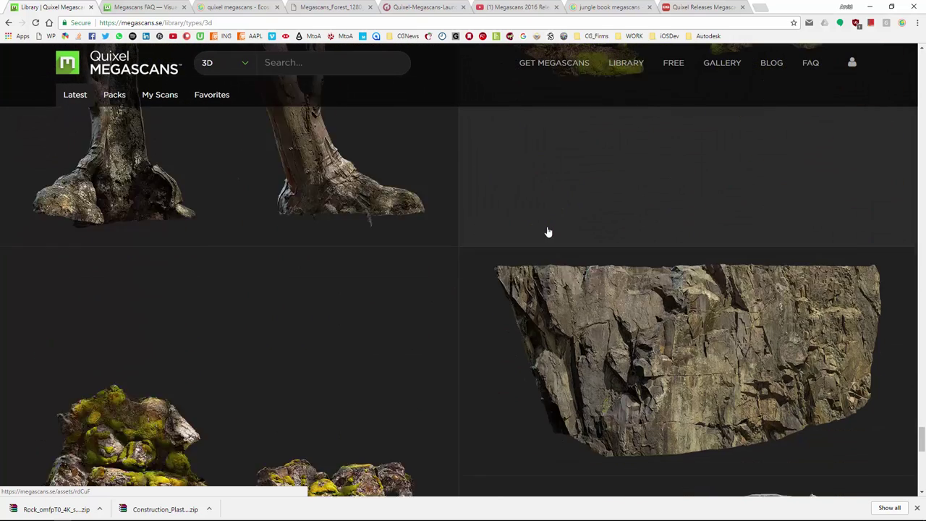
# Look further through the library's 3D assets, examining the scanned branches, tree stumps, cliff faces, gravel patches and large boulders
pyautogui.scroll(-2, 544, 232)
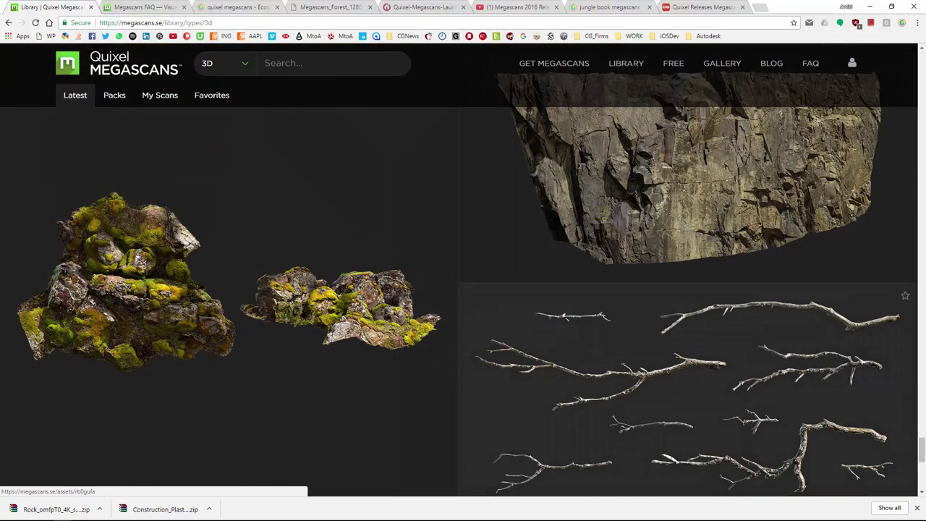
pyautogui.scroll(-3, 265, 207)
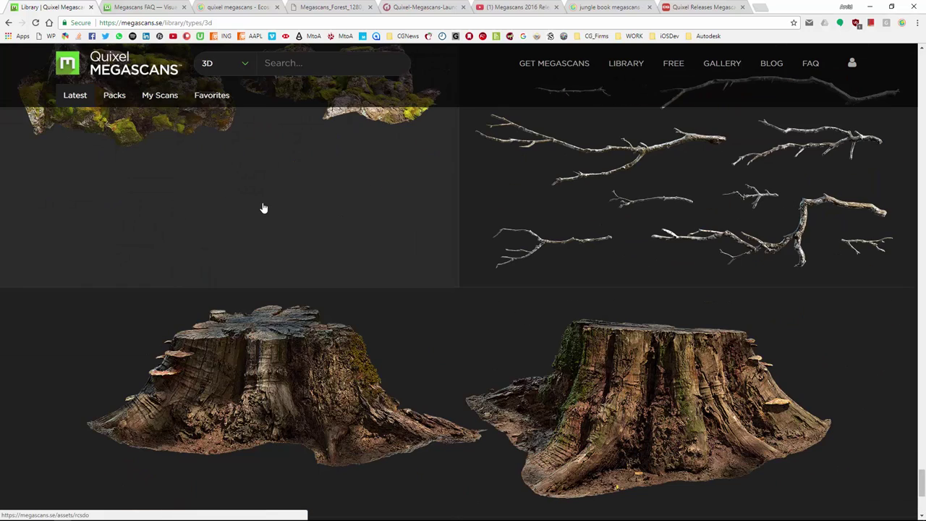
pyautogui.scroll(-3, 296, 194)
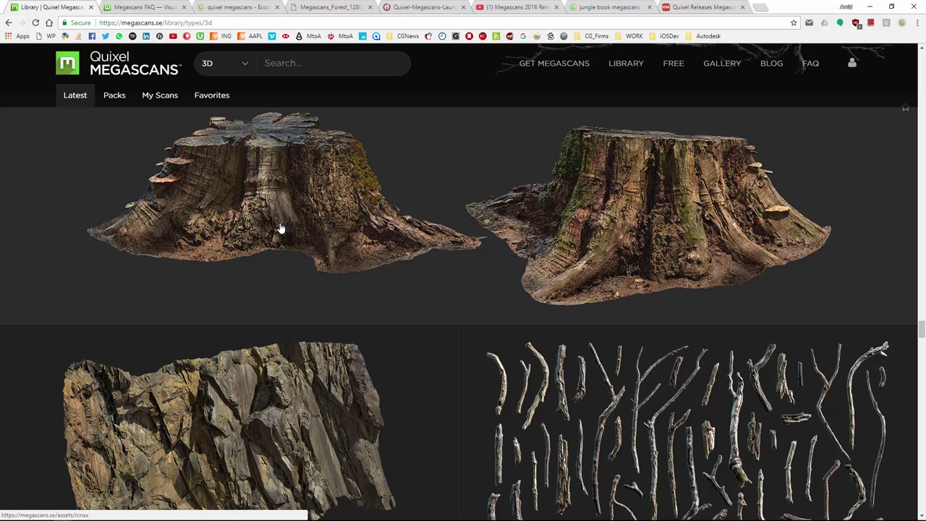
pyautogui.scroll(-5, 280, 227)
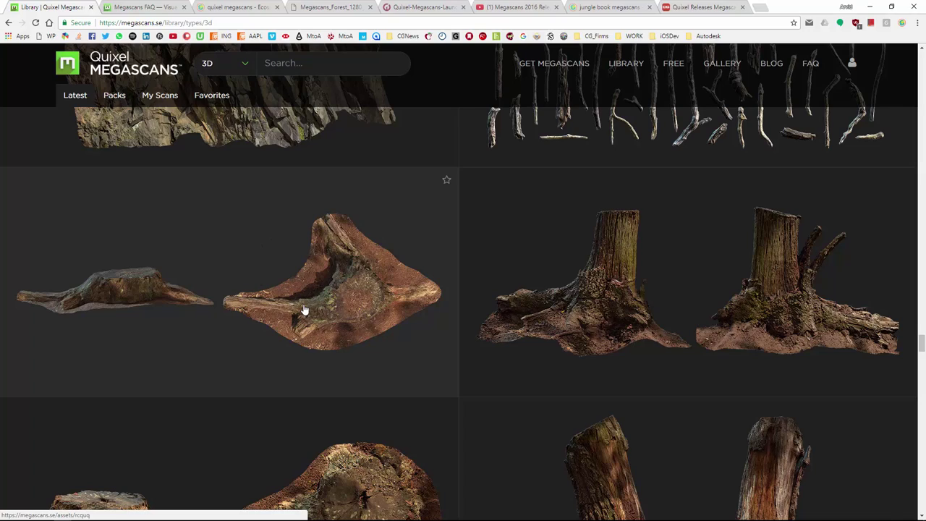
pyautogui.scroll(-3, 304, 310)
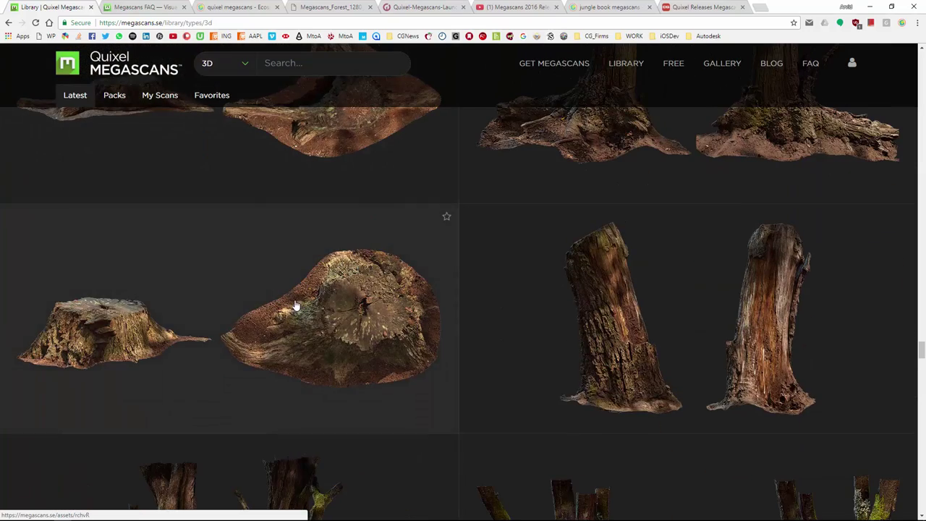
pyautogui.scroll(-6, 289, 300)
pyautogui.scroll(-3, 288, 297)
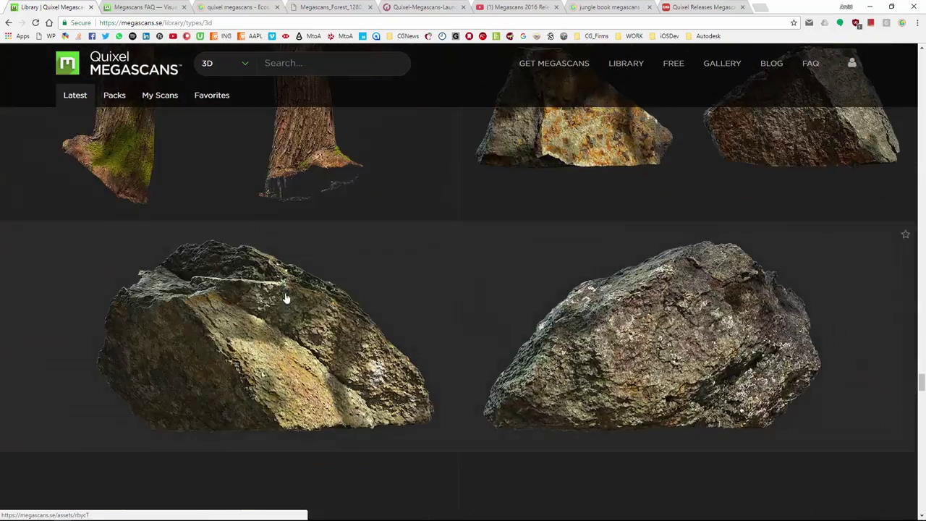
pyautogui.scroll(-12, 287, 295)
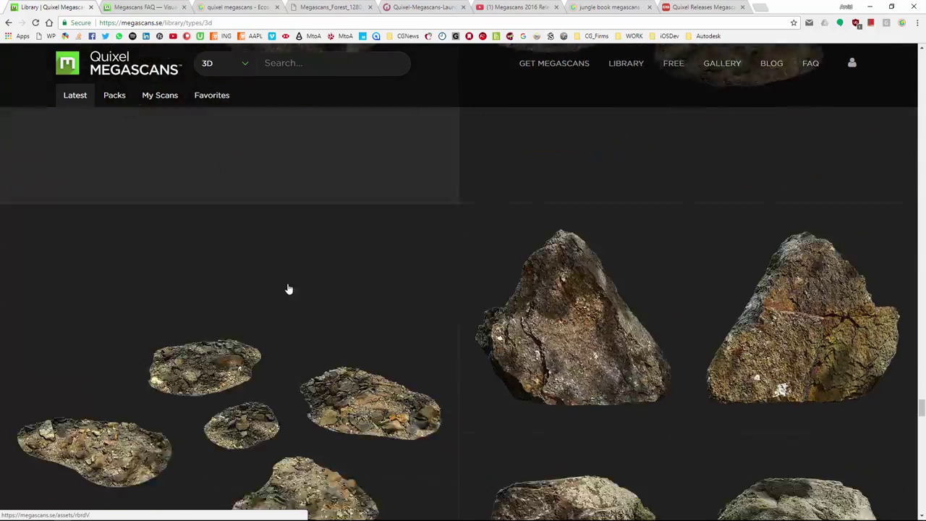
pyautogui.scroll(-3, 288, 290)
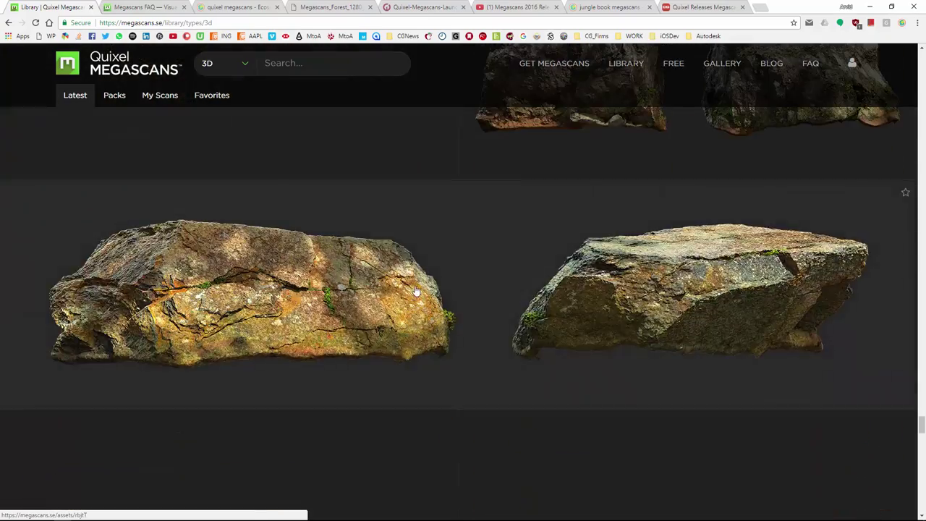